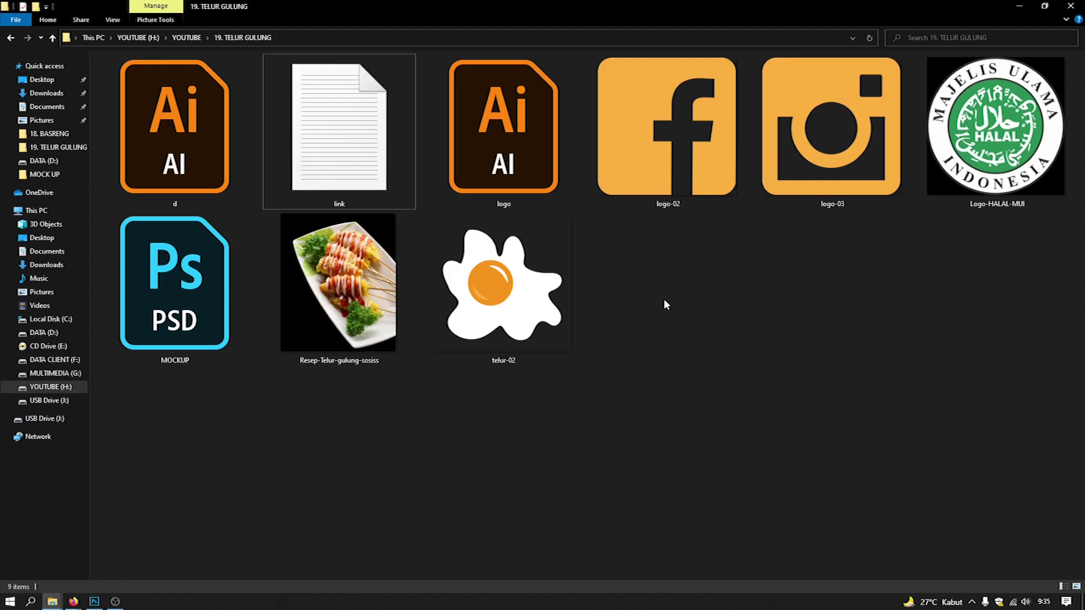
Step: Review the design source files in the 19. TELUR GULUNG folder, including the logos, the halal mark and the food photo
left_click(201, 111)
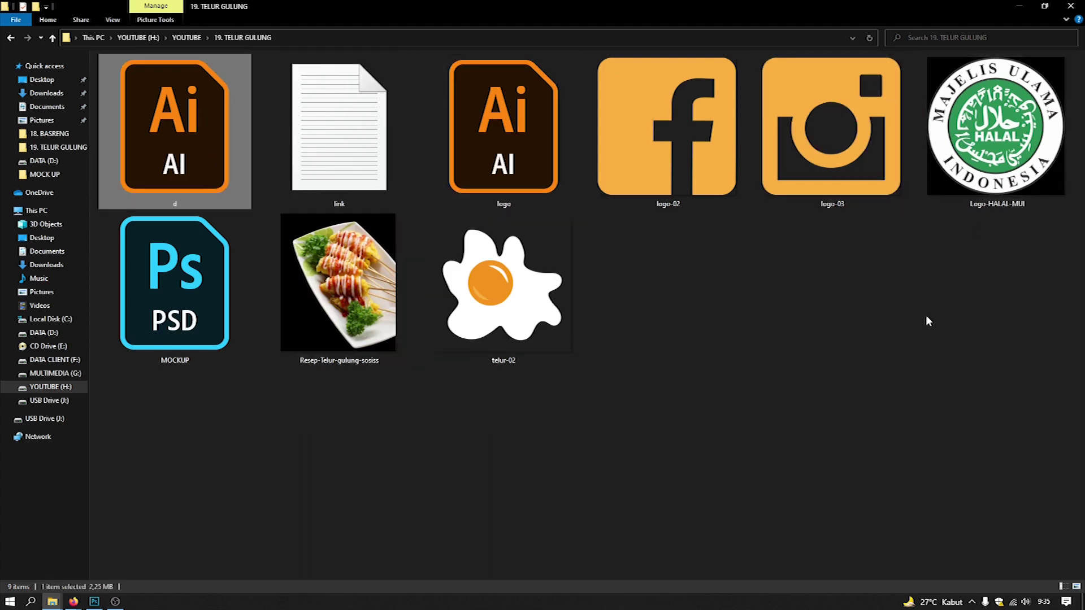
left_click(826, 97)
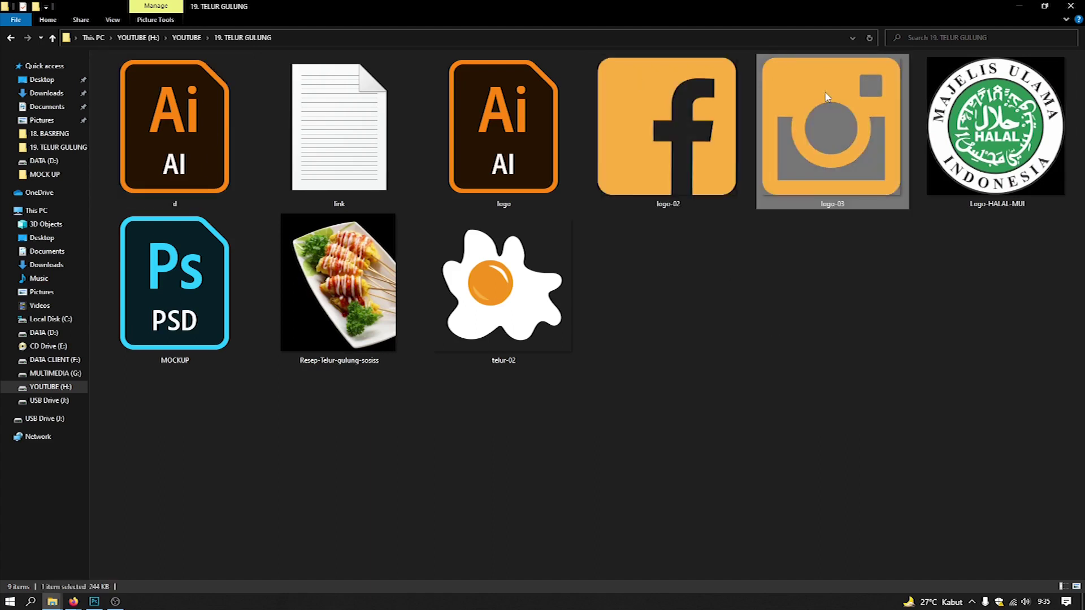
left_click(994, 128)
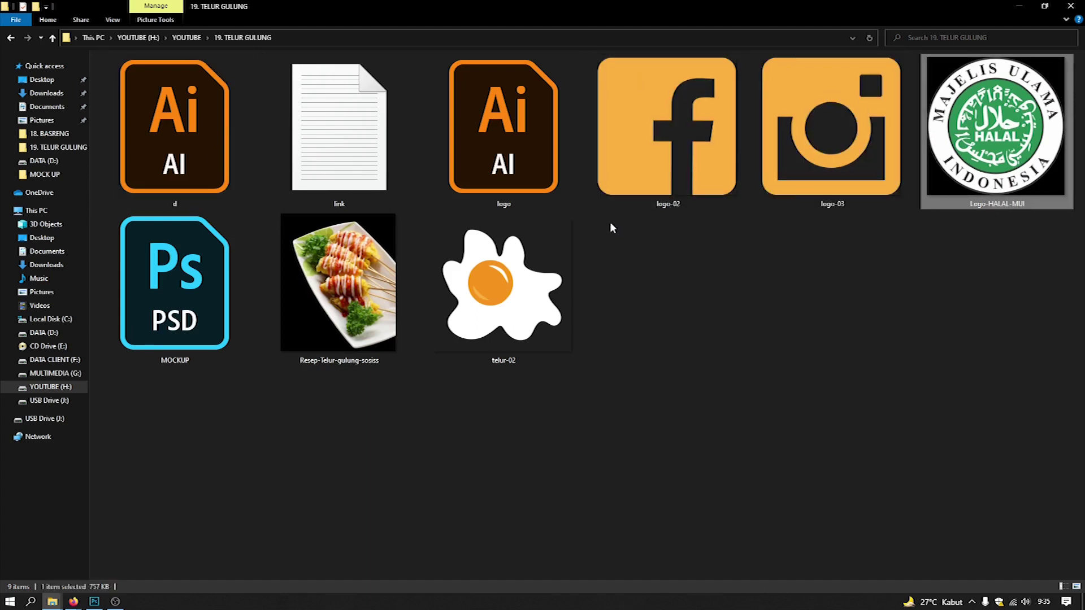
left_click(344, 281)
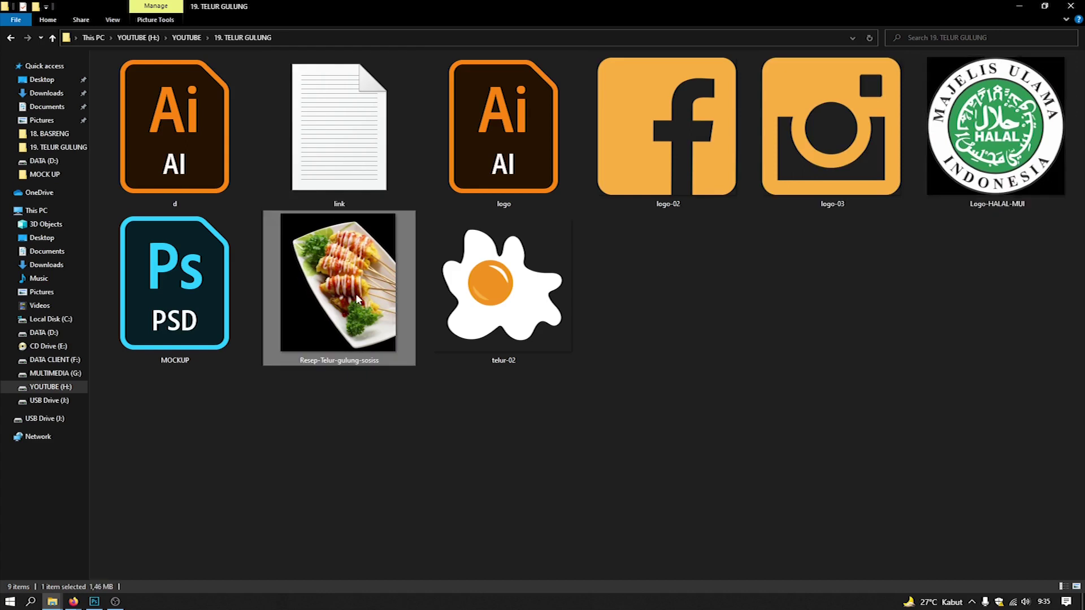
Step: Switch to Firefox and look through the Resep Telur Gulung Sosis recipe page that shows the food photo
left_click(74, 601)
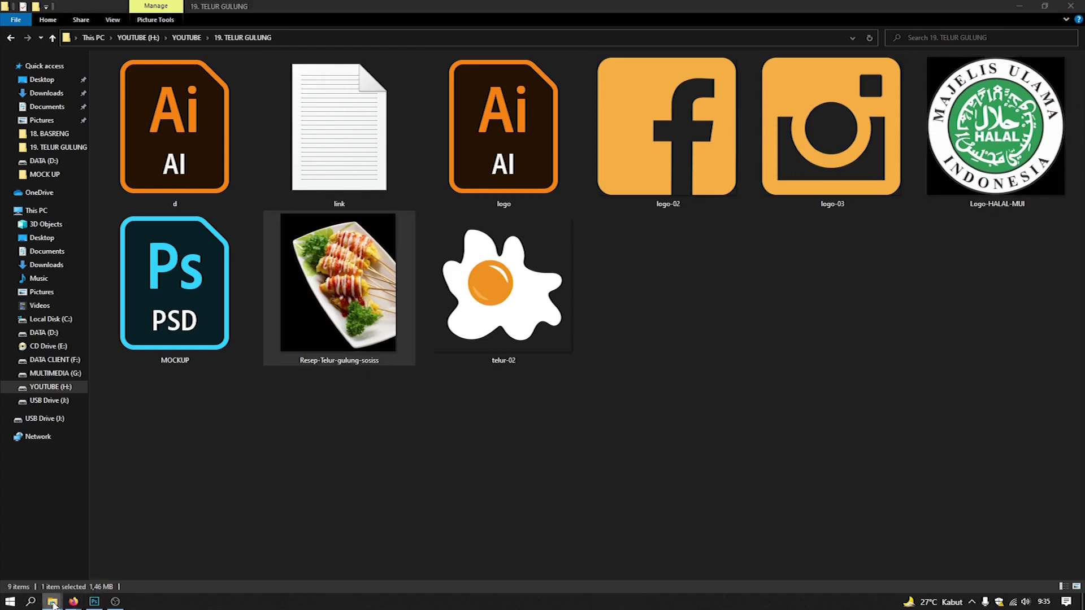
left_click(76, 560)
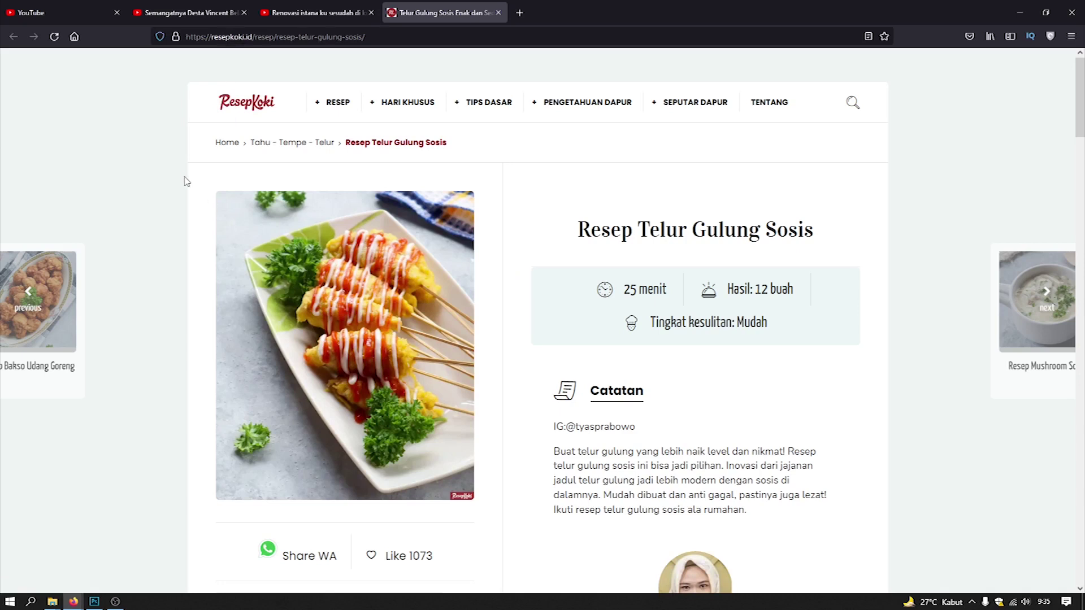
scroll(182, 178, "down", 7)
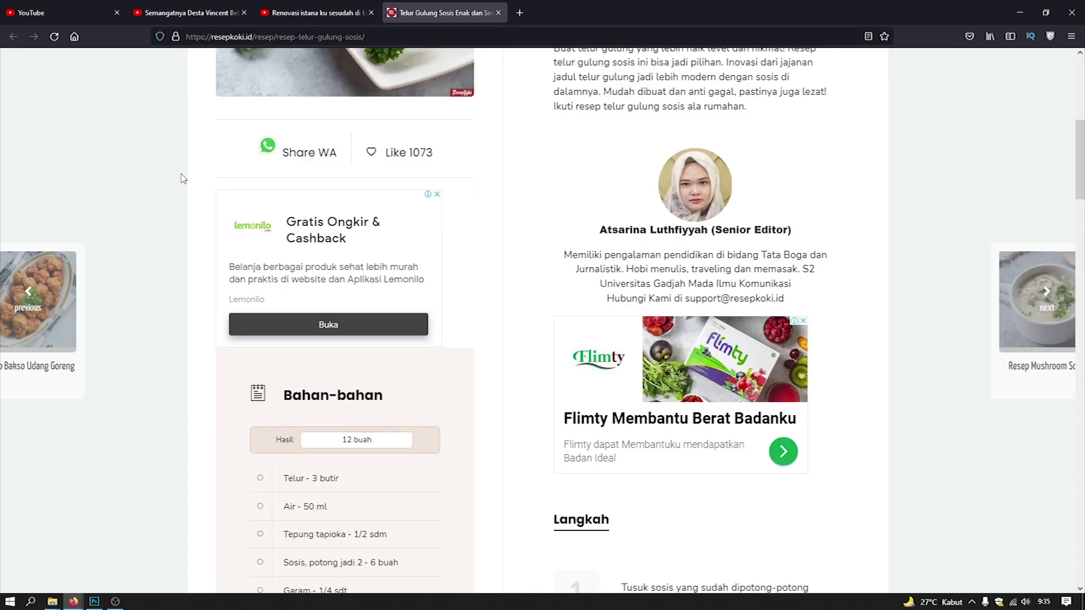
scroll(181, 178, "up", 7)
scroll(180, 179, "down", 5)
scroll(179, 180, "up", 5)
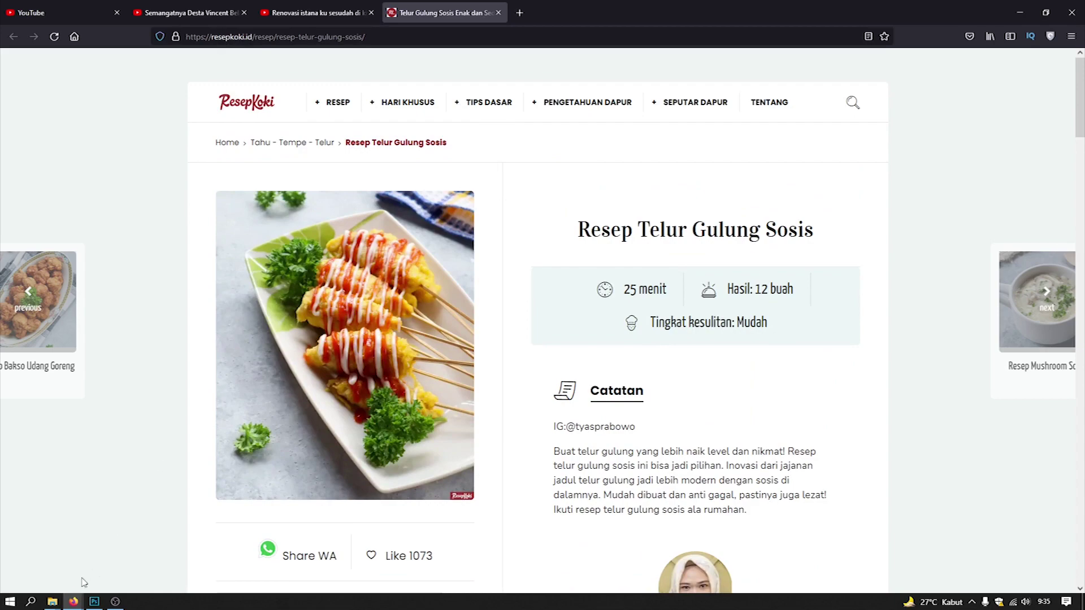
Step: Return to the project folder in File Explorer and review the telur-02 egg image and the MOCKUP file
left_click(52, 602)
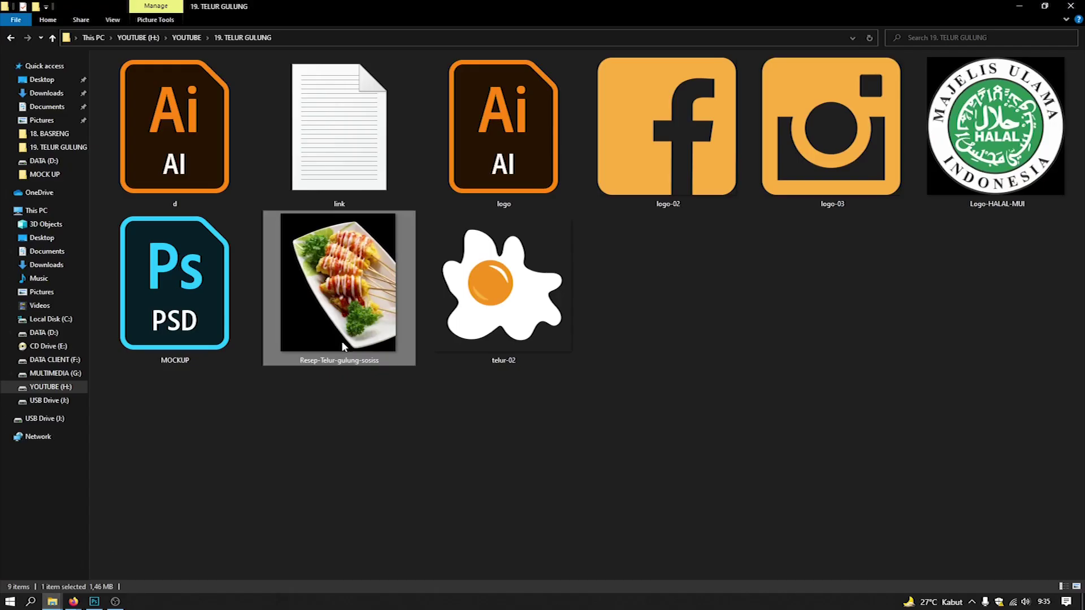
left_click(525, 294)
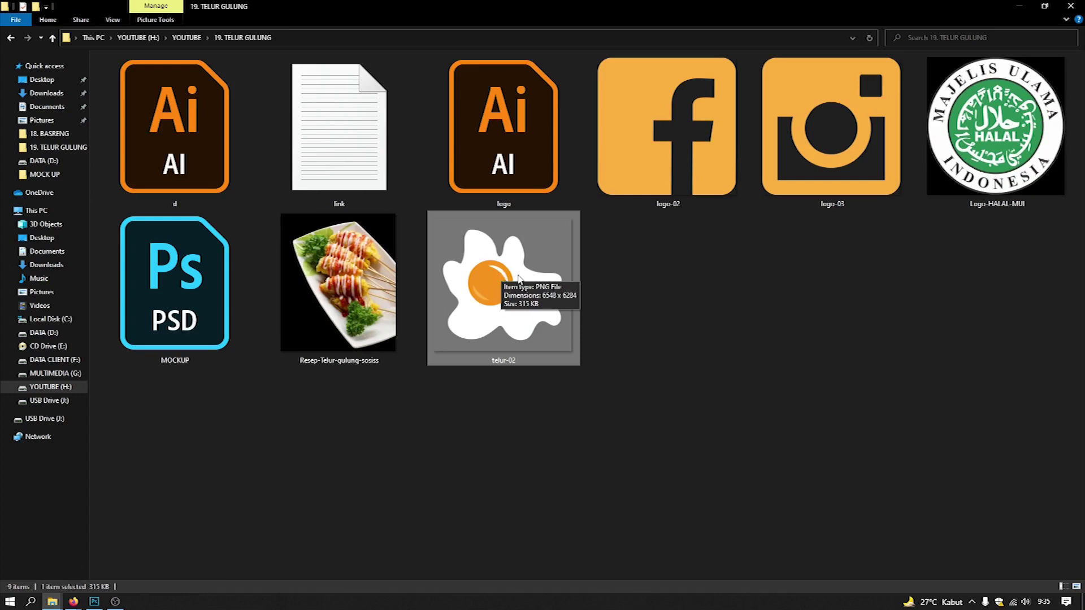
left_click(600, 368)
left_click(504, 277)
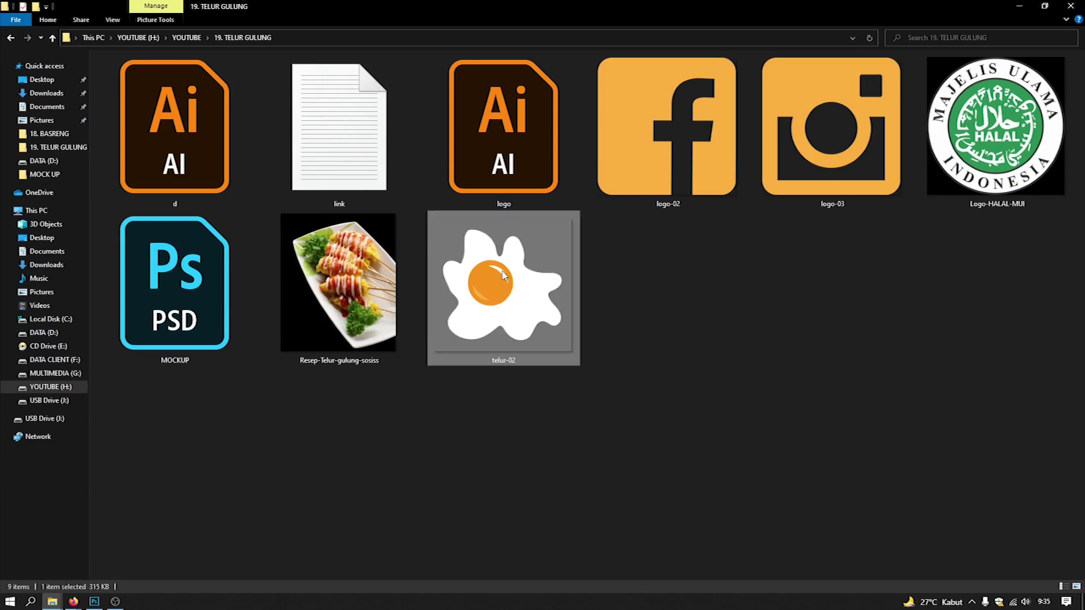
left_click(674, 324)
left_click(183, 298)
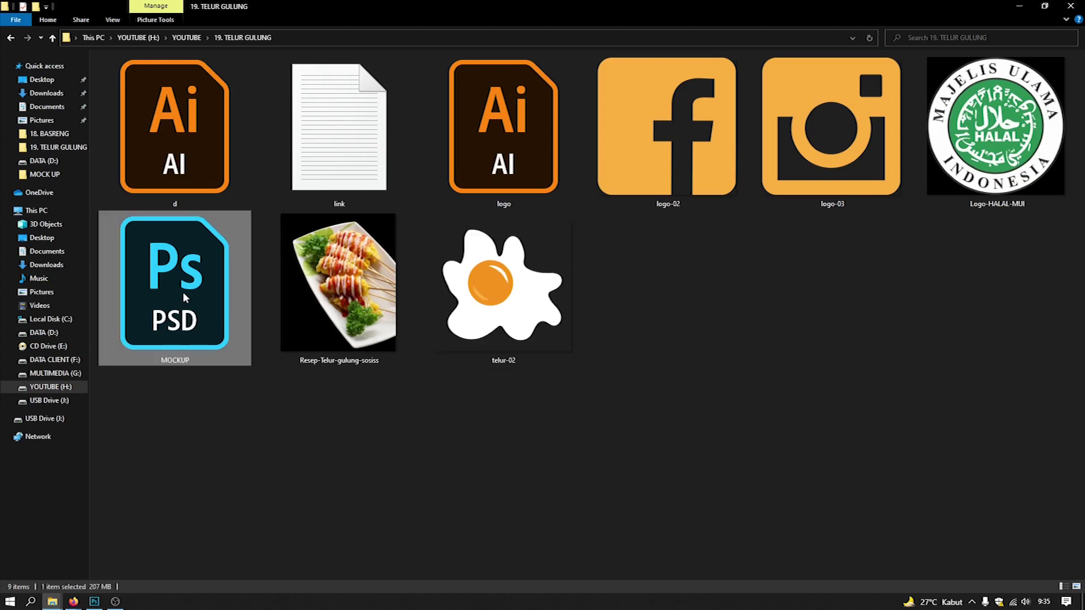
Step: Switch to Photoshop, view the packaging in MOCKUP.psd and return to the blank Layer 1.psb design document
left_click(95, 604)
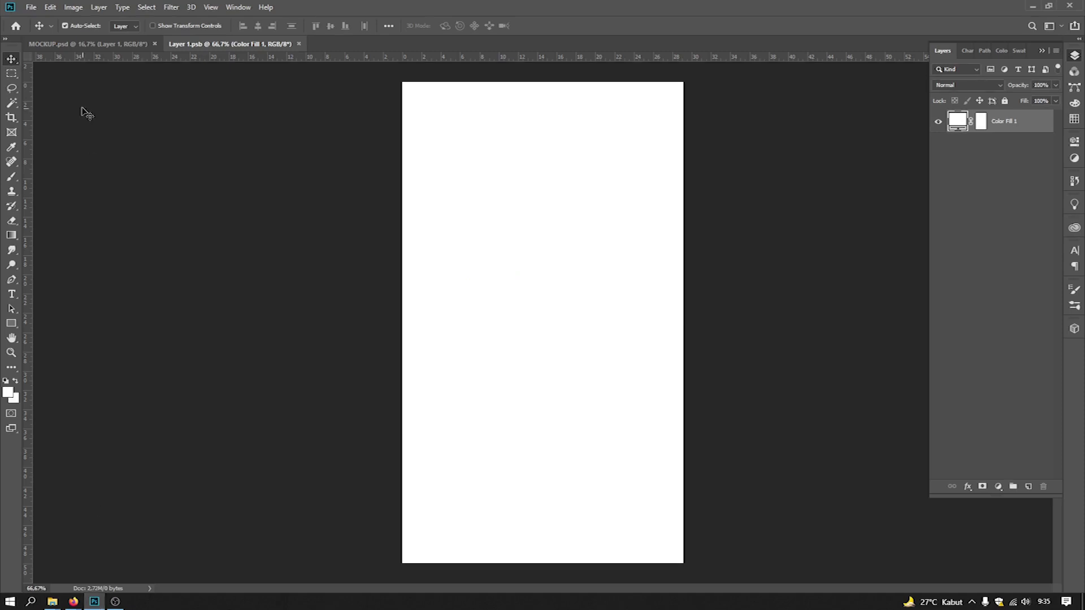
left_click(90, 43)
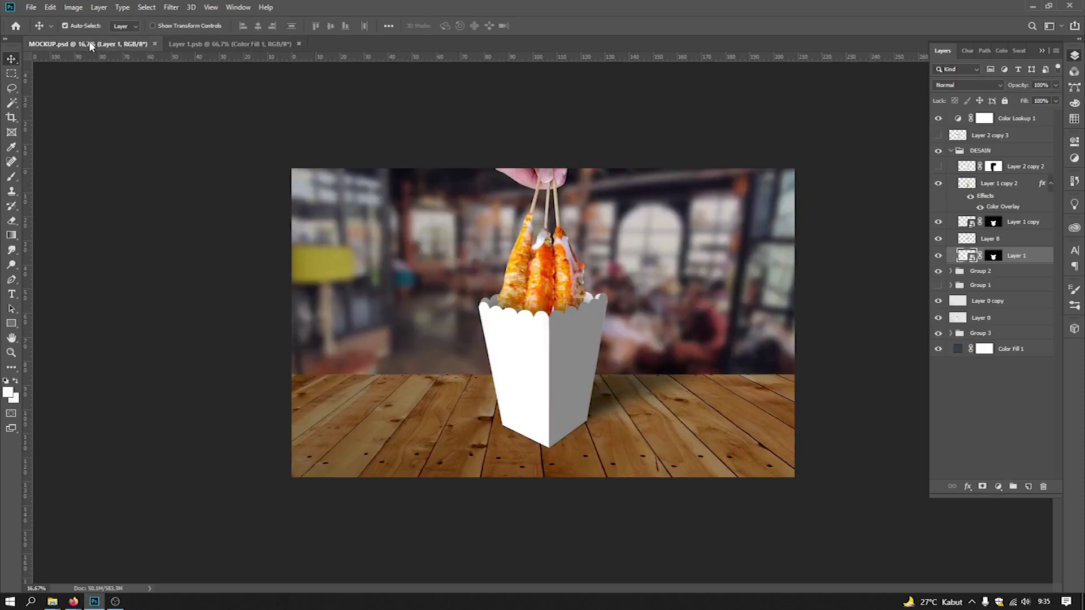
left_click(223, 43)
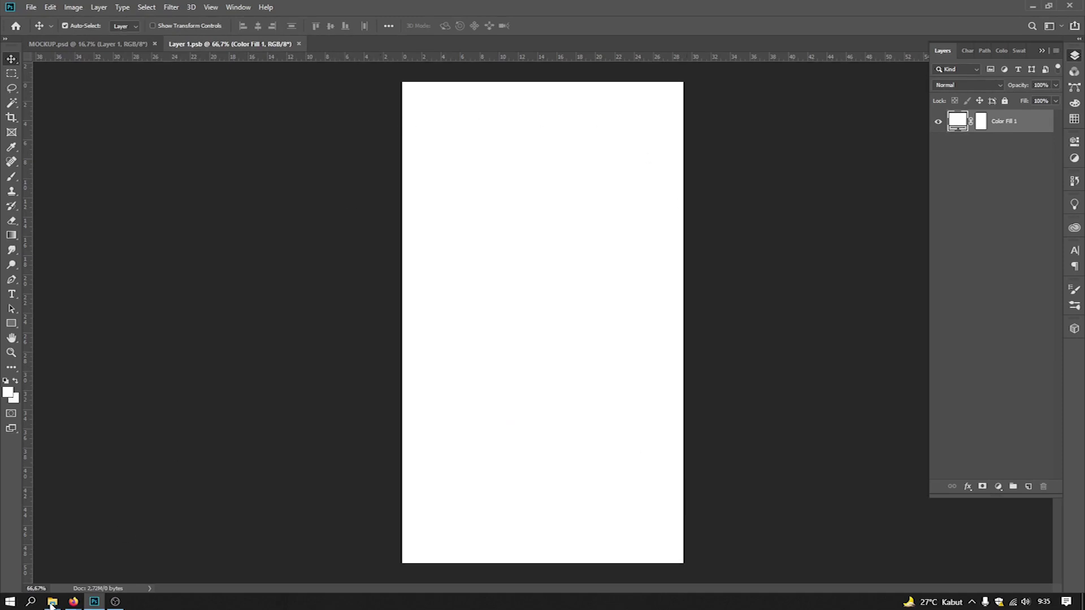
mouse_move(52, 601)
left_click(75, 551)
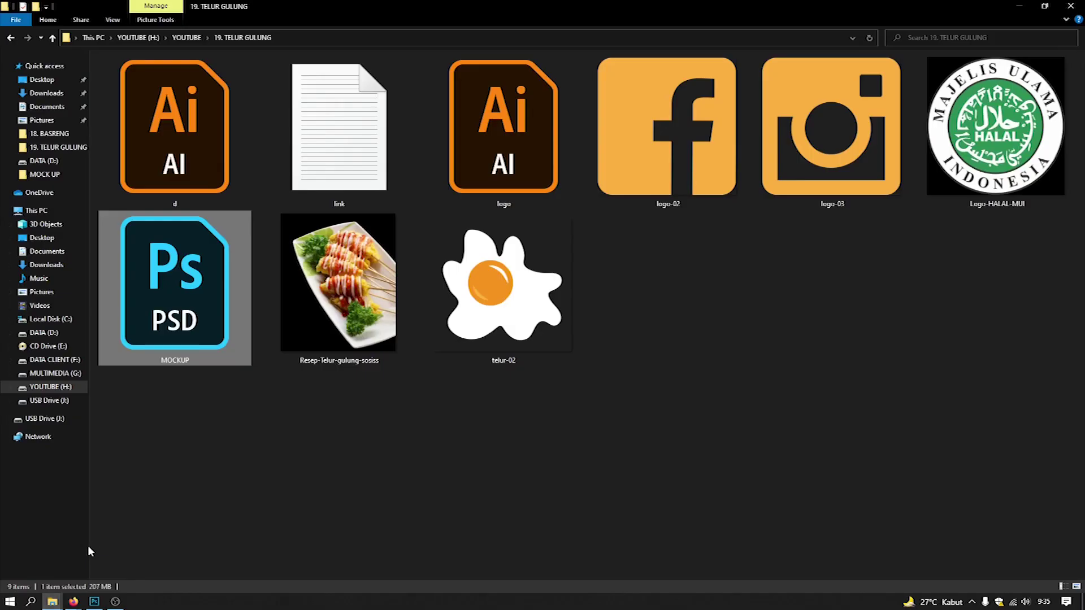
left_click(198, 544)
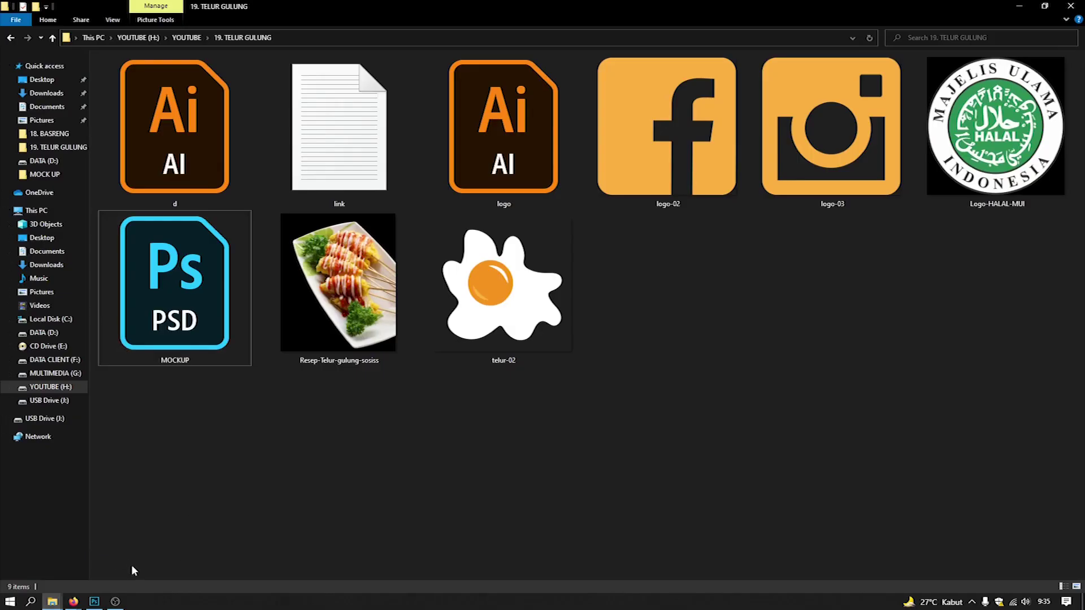
left_click(94, 601)
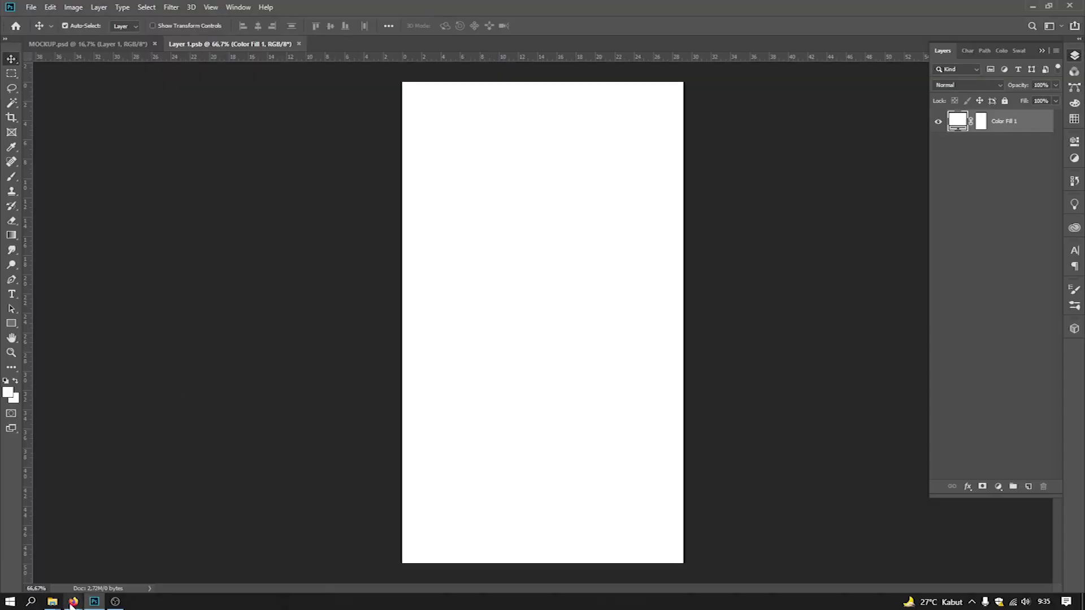
Step: Place the Resep-Telur-gulung-sosiss photo from the project folder into Layer 1.psb, positioned mid-canvas with the plate running off the right edge
mouse_move(70, 592)
left_click(84, 551)
left_click_drag(370, 328, 552, 236)
left_click_drag(604, 354, 610, 321)
key("Return")
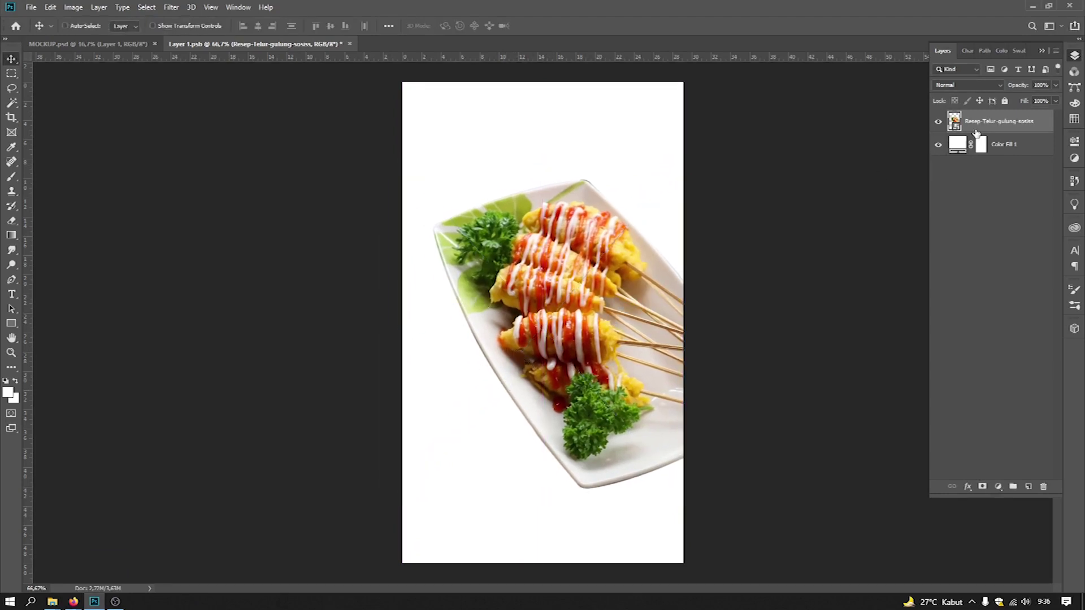
Step: Duplicate the food photo layer, move the copy beneath the original and apply a black Color Overlay to it
key("ctrl+j")
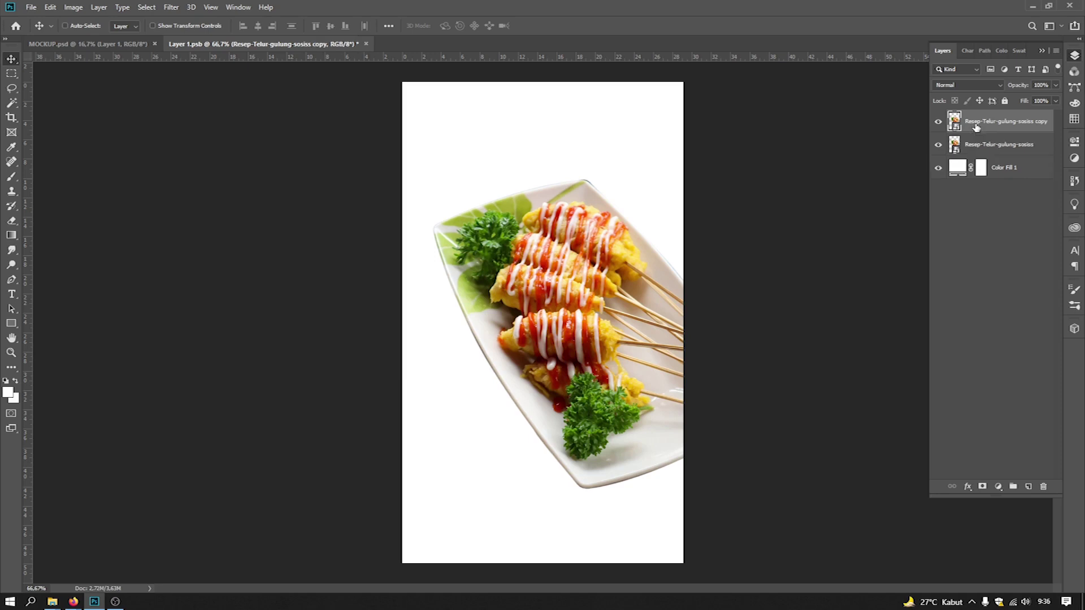
left_click_drag(995, 124, 995, 154)
left_click(966, 486)
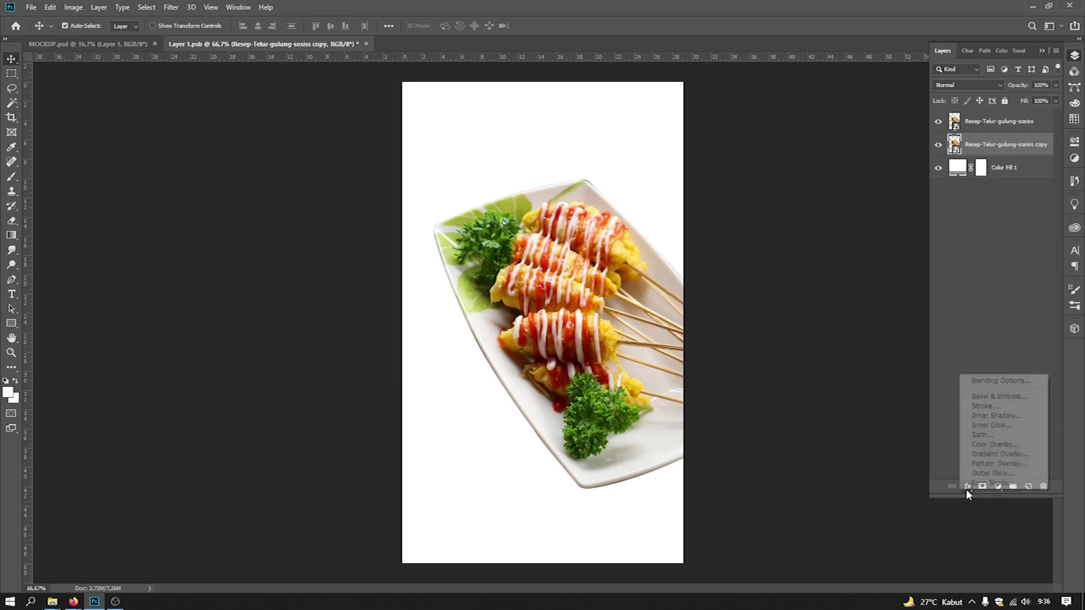
left_click(993, 444)
left_click(1037, 236)
Step: Offset the black copy slightly down and to the left of the plate so it forms a shadow
key("Left")
key("Left")
key("Left")
key("Down")
key("Down")
key("Down")
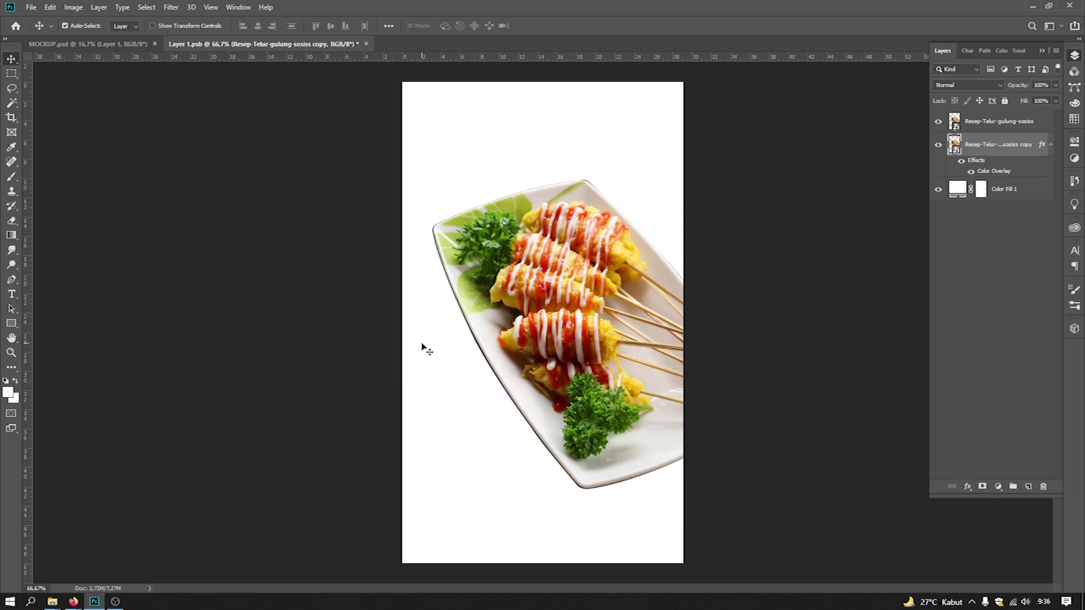
key("ctrl+t")
left_click_drag(557, 325, 554, 334)
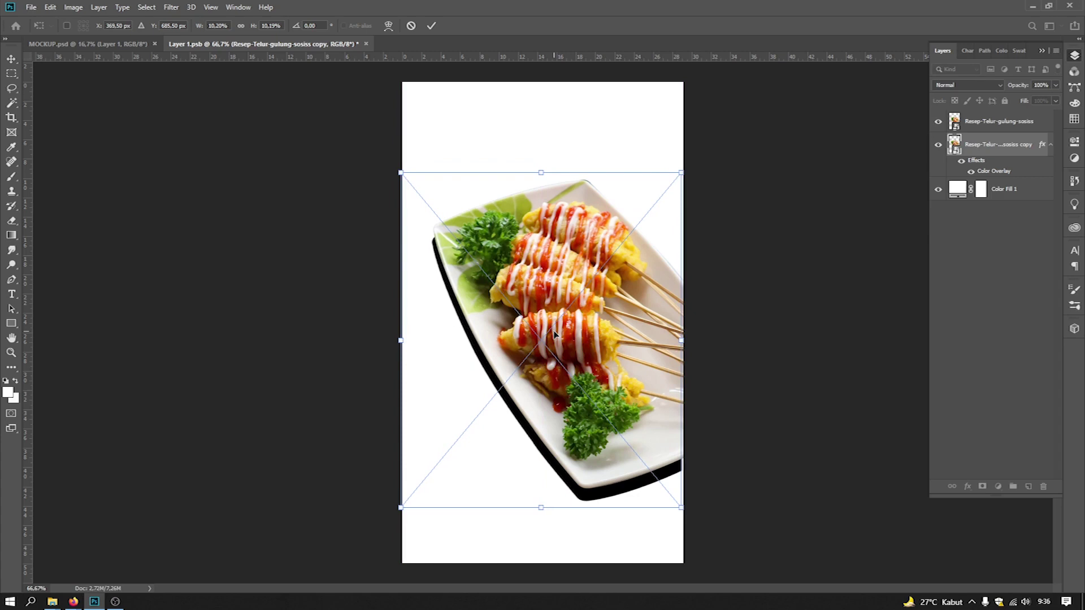
key("Return")
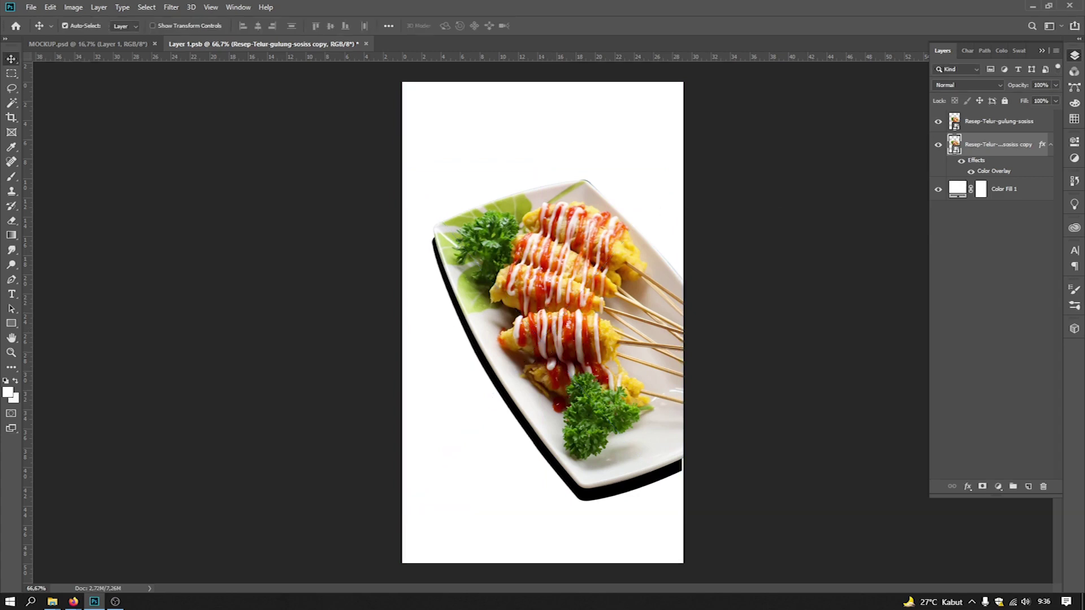
Step: Apply a Gaussian Blur with a 19,4 pixel radius to the shadow copy and lower its opacity to 89%
left_click(938, 144)
left_click(938, 144)
left_click(148, 7)
mouse_move(171, 7)
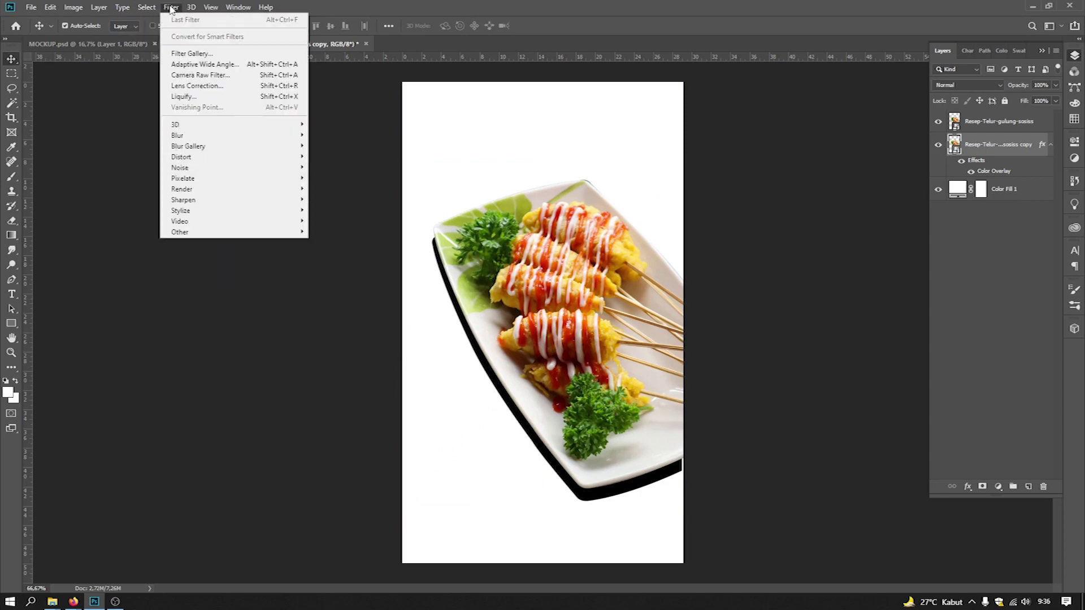
mouse_move(197, 136)
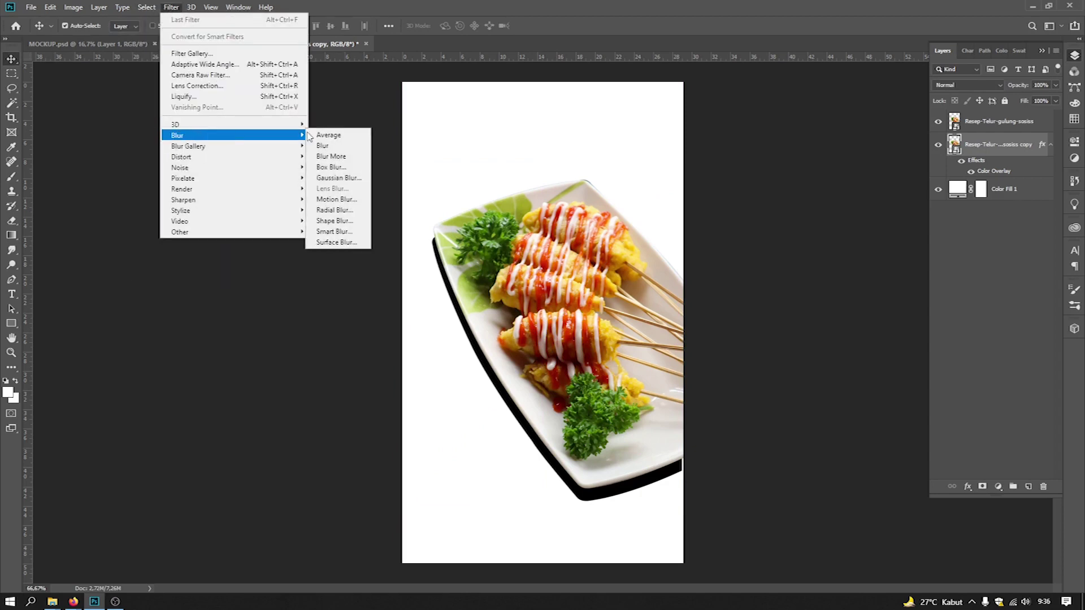
left_click(362, 178)
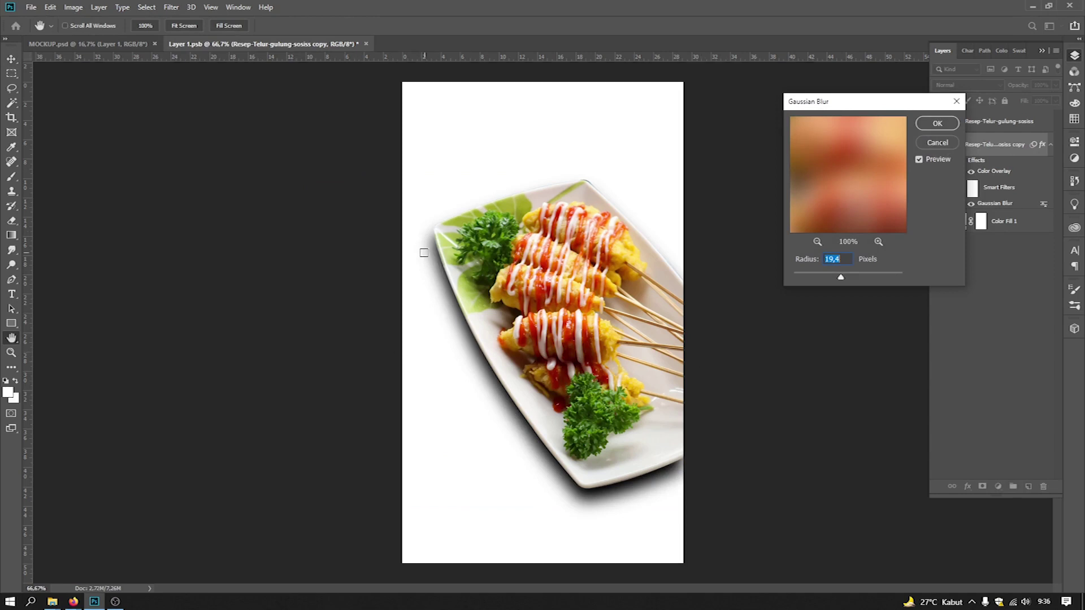
left_click(922, 124)
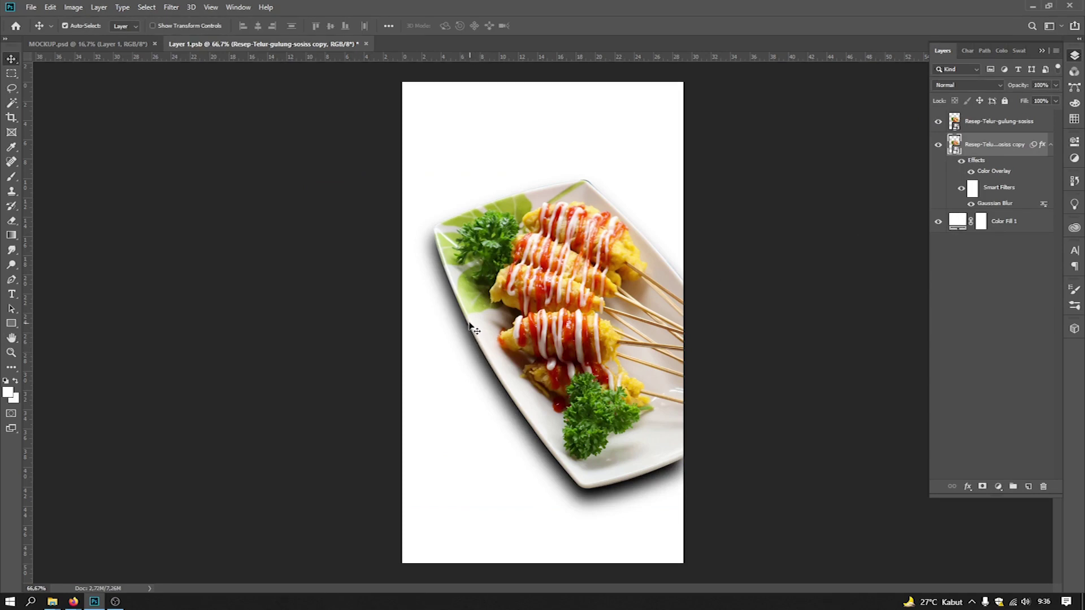
left_click(1056, 84)
left_click_drag(1054, 102, 1049, 102)
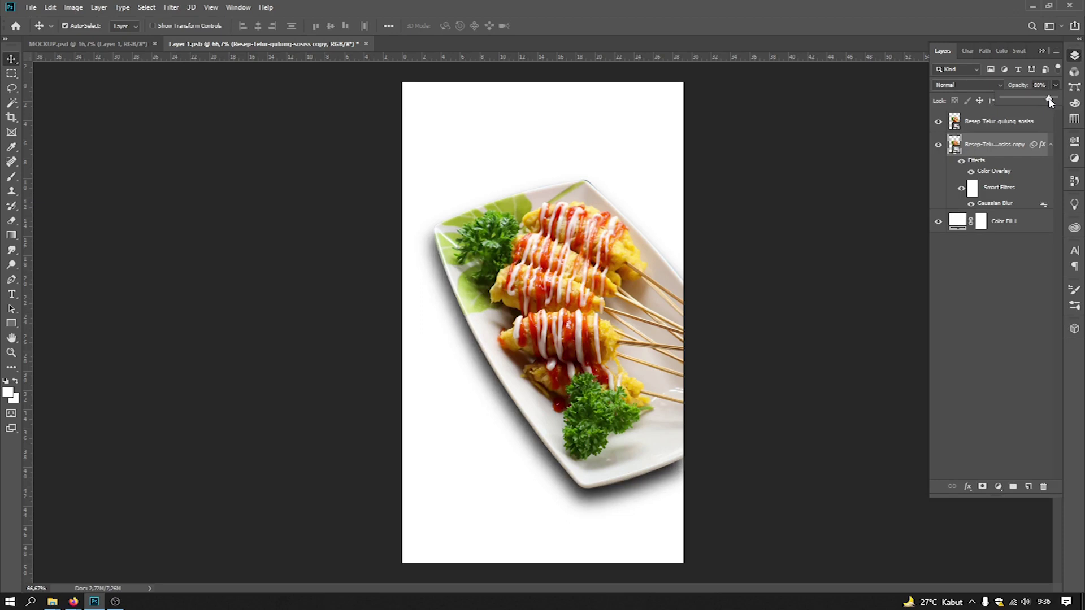
Step: Group the food photo and its shadow copy, and name the group FOO
left_click(983, 130)
key("ctrl+g")
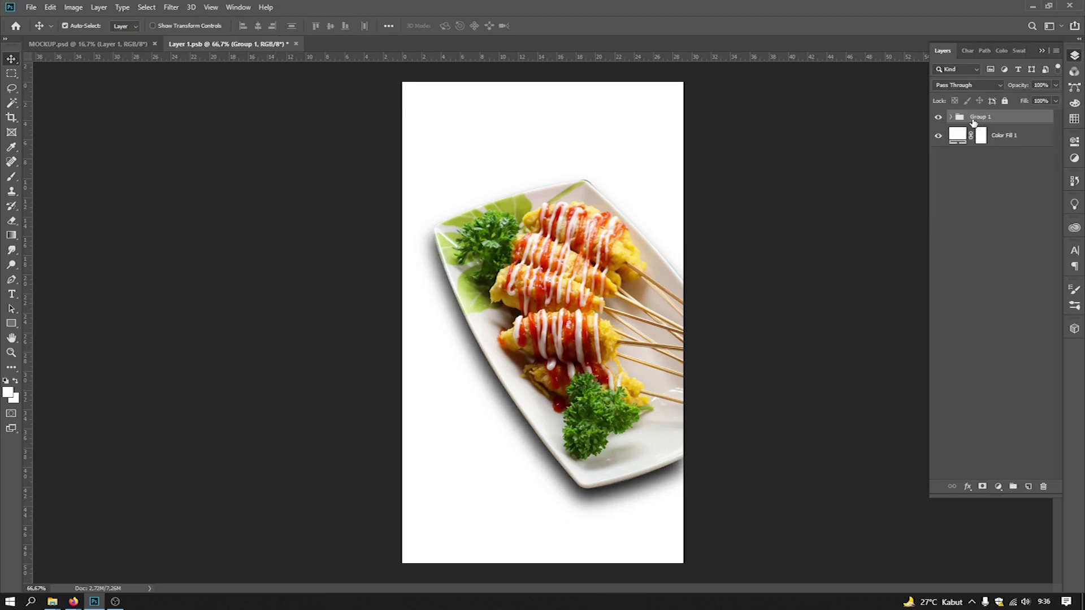
double_click(978, 117)
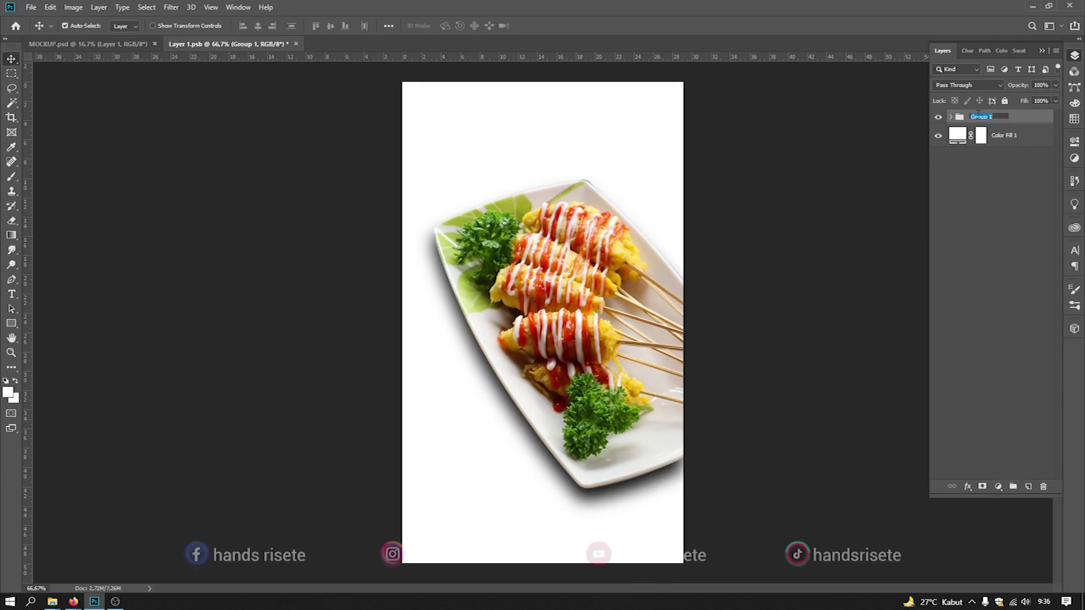
type("FOO")
key("Return")
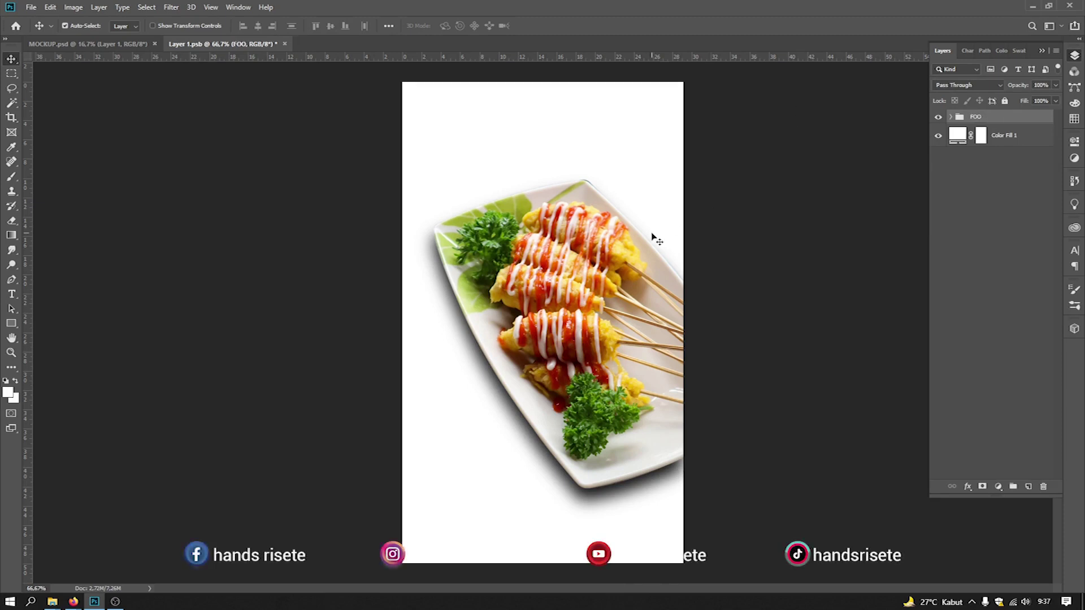
Step: Correct the photo group's name to FOTO
key("ctrl+t")
key("Return")
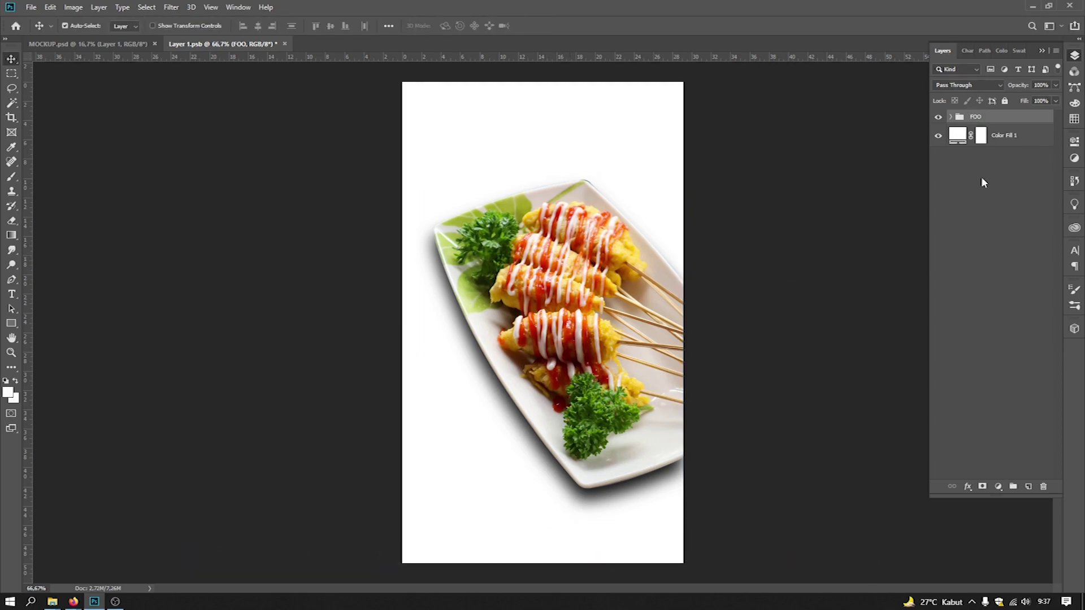
double_click(976, 117)
type("FOTO")
left_click(962, 202)
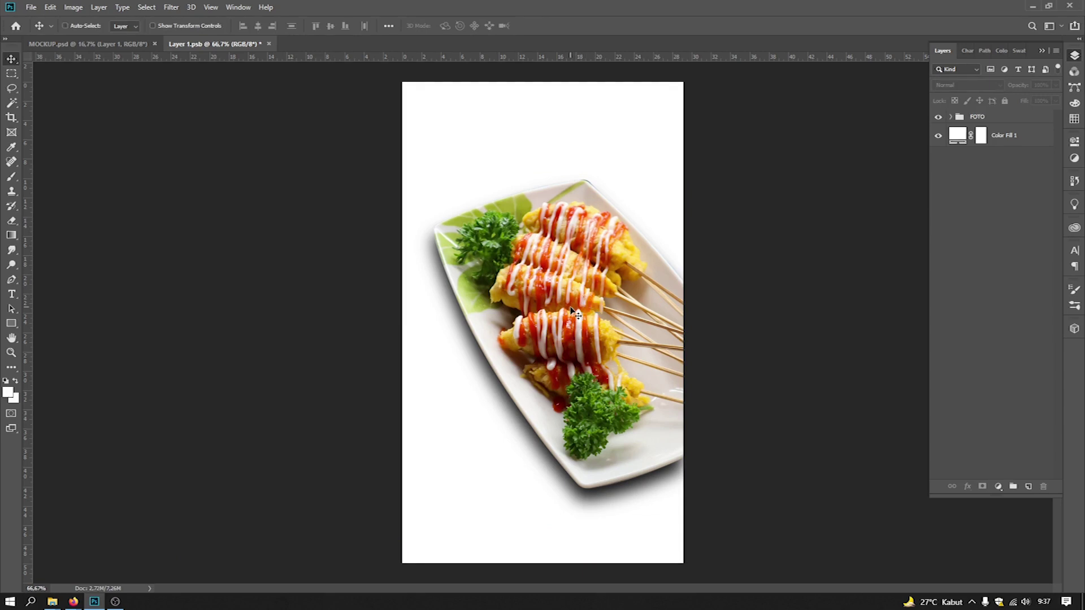
Step: Move the FOTO group down so the plate runs off the bottom edge of the artwork
left_click(997, 123)
key("ctrl+t")
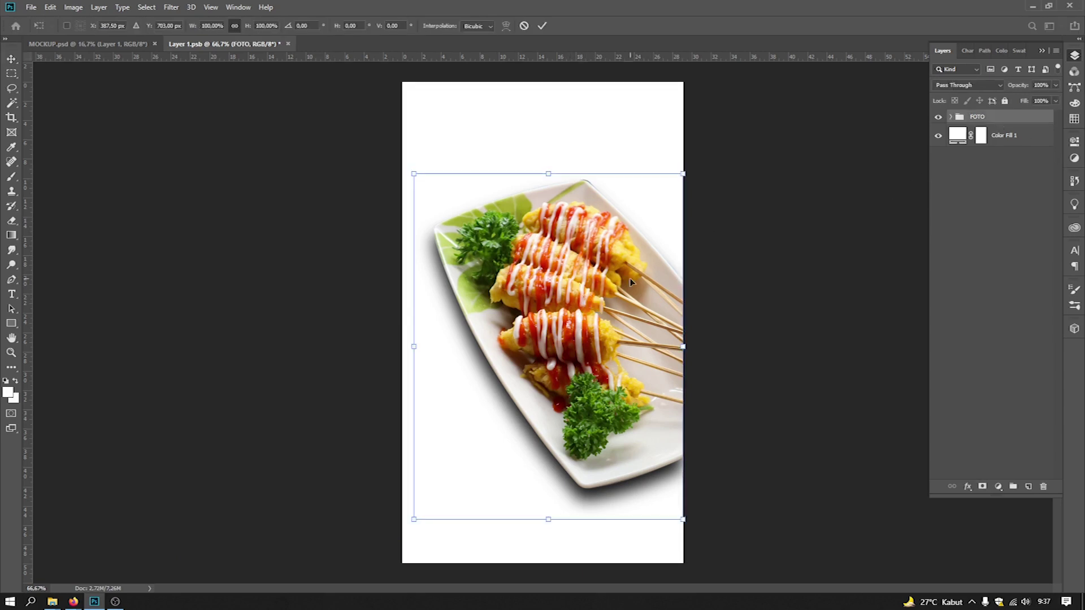
left_click_drag(616, 251, 617, 383)
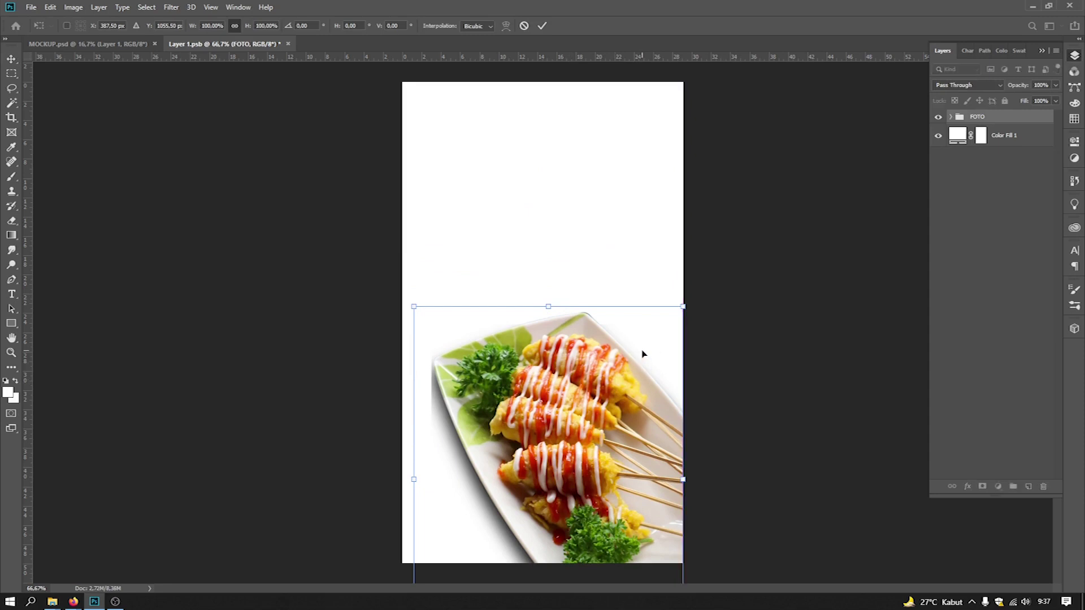
key("Return")
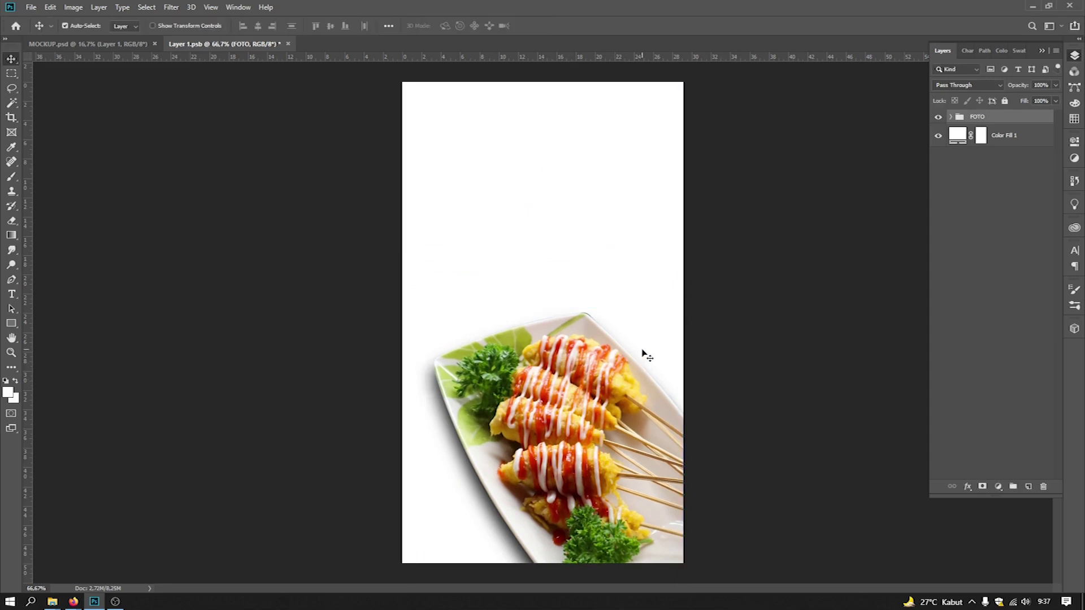
Step: Enlarge the FOTO group slightly, reposition it in the lower part of the artwork, and save the smart object
key("ctrl+t")
left_click_drag(685, 305, 706, 278)
left_click_drag(642, 359, 649, 389)
key("Return")
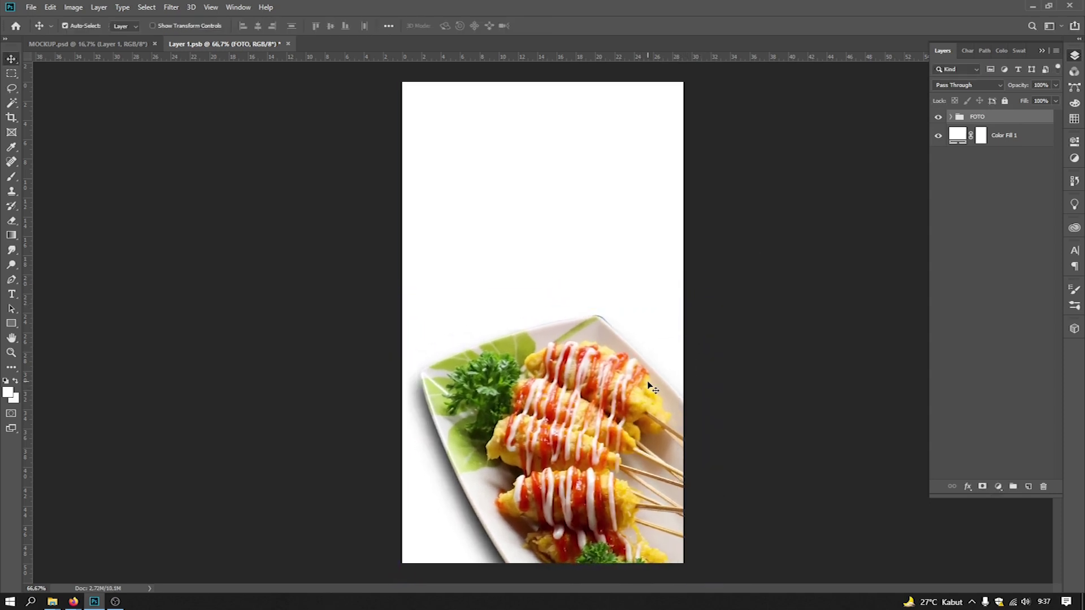
key("ctrl+minus")
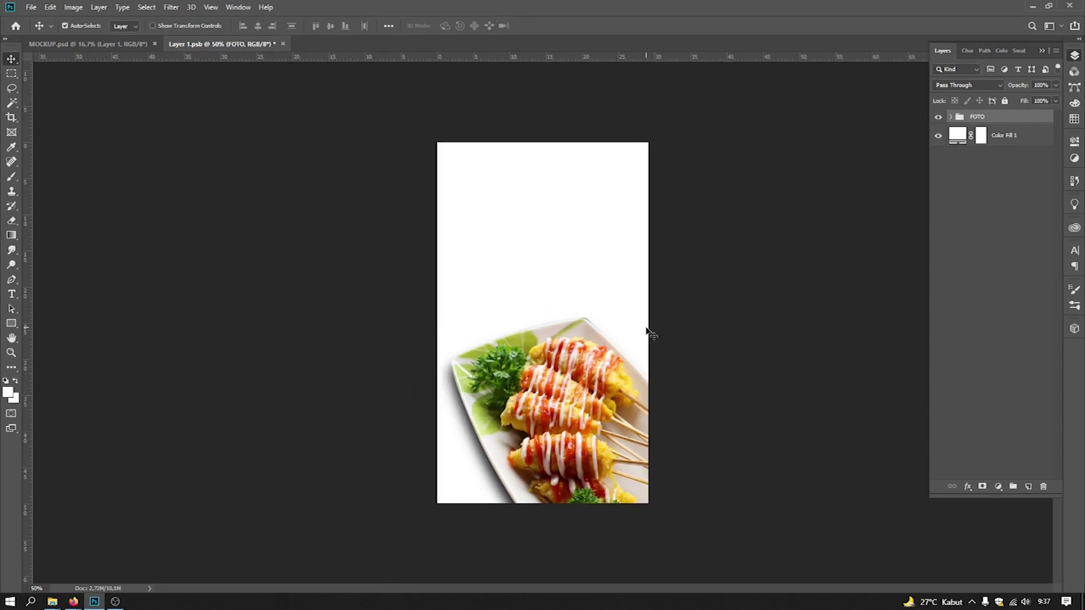
key("ctrl+s")
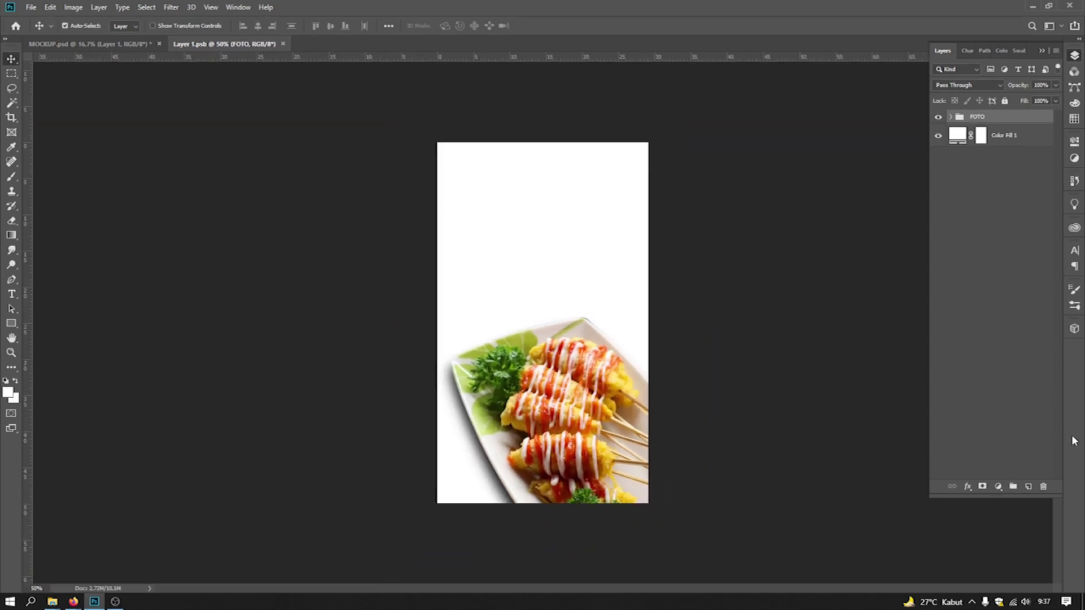
Step: Add a gradient fill layer above the FOTO group and open its gradient for editing
left_click(997, 489)
left_click(997, 489)
left_click(999, 485)
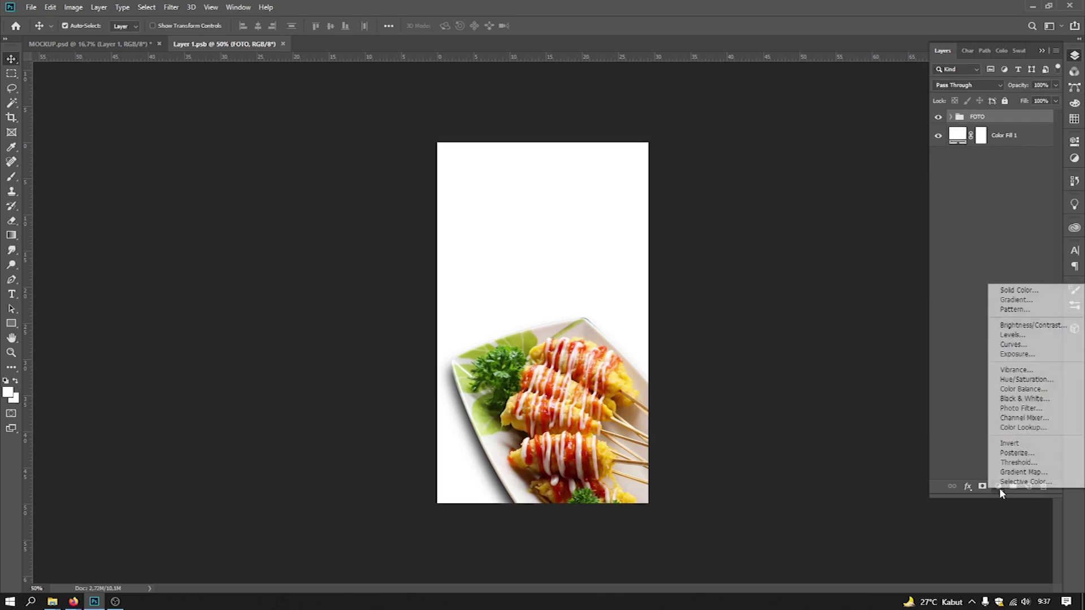
left_click(1026, 302)
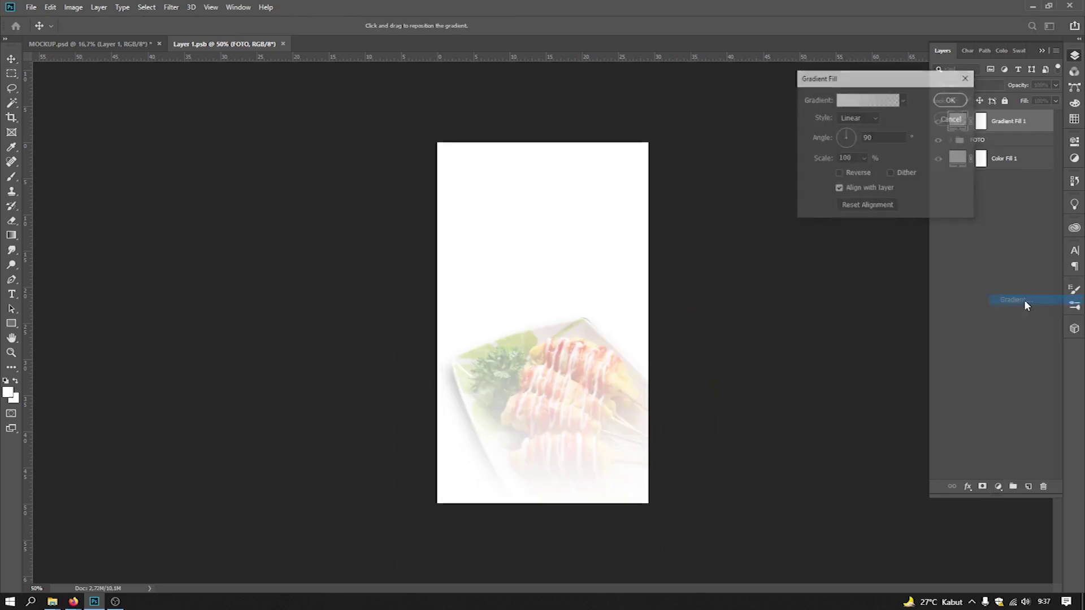
left_click(868, 105)
Step: Set the end colour stop of the gradient at 100% to golden yellow #ffc600
left_click(1063, 270)
left_click(886, 317)
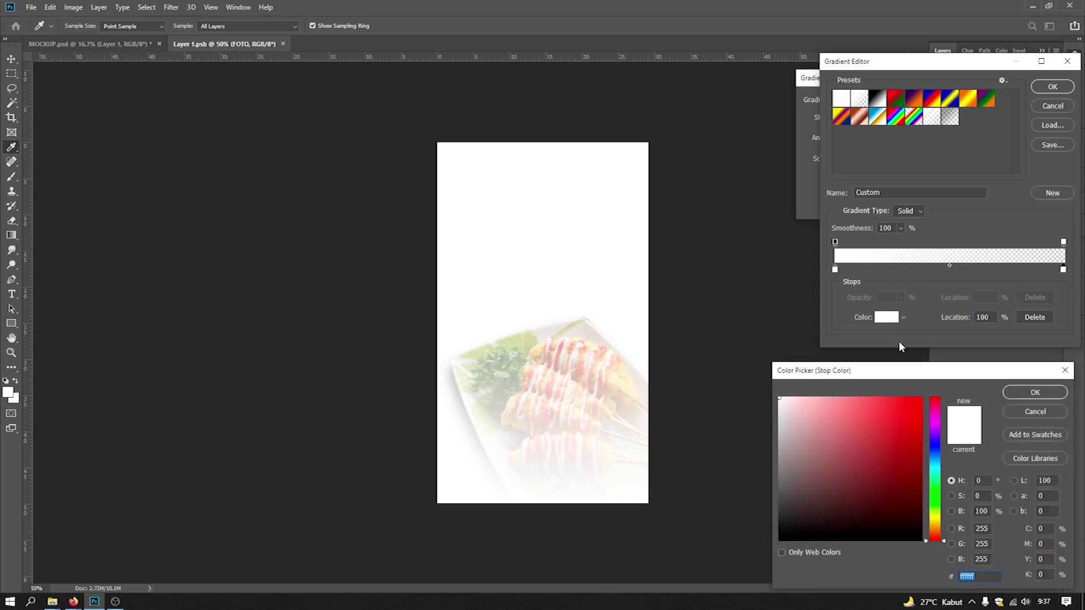
left_click(935, 520)
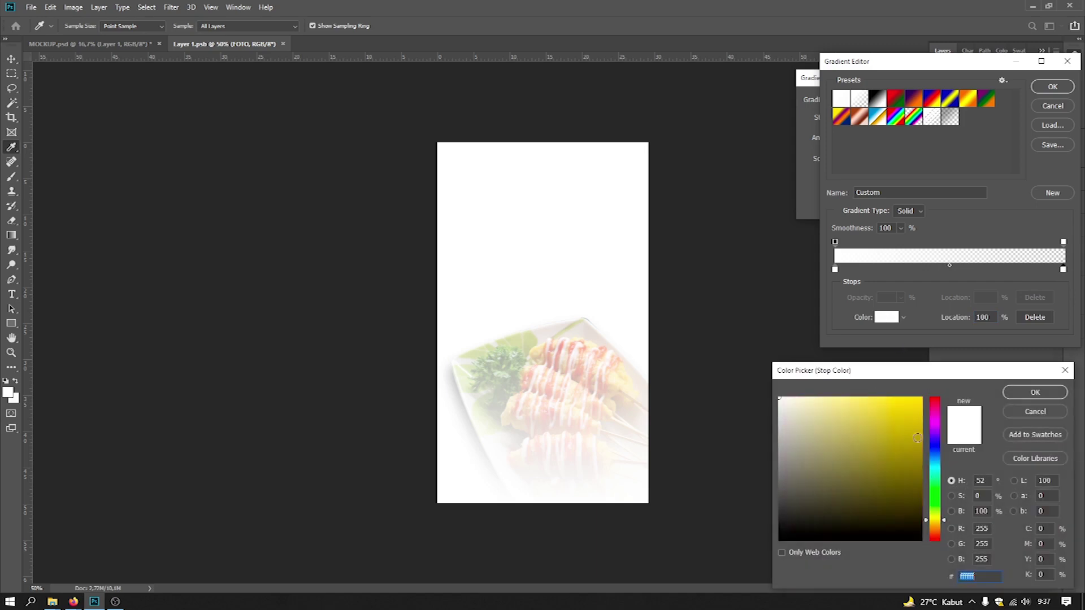
left_click(919, 398)
left_click(921, 397)
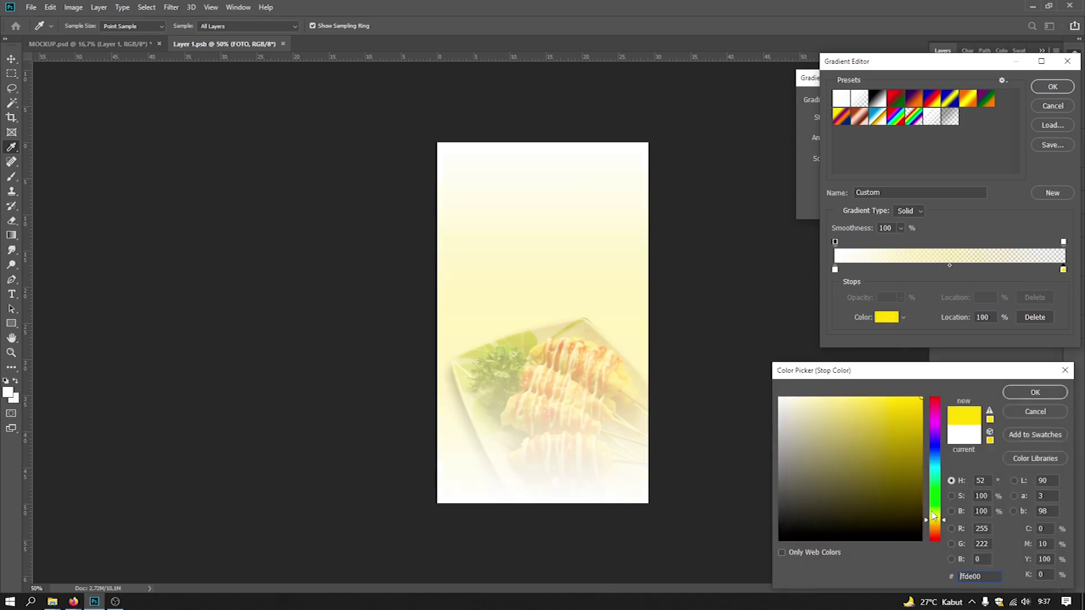
left_click(939, 522)
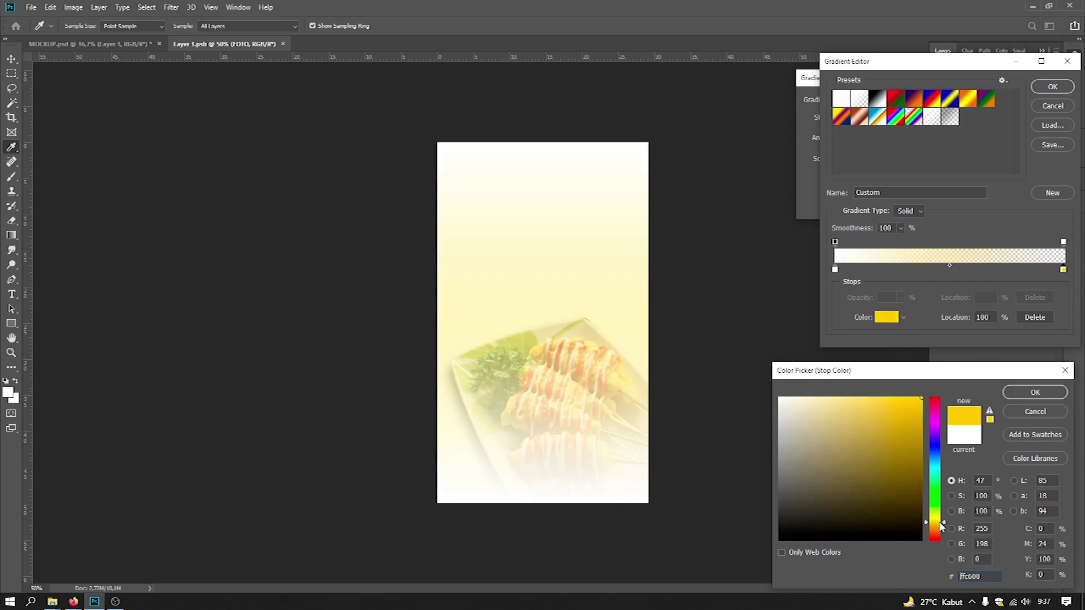
left_click(1035, 392)
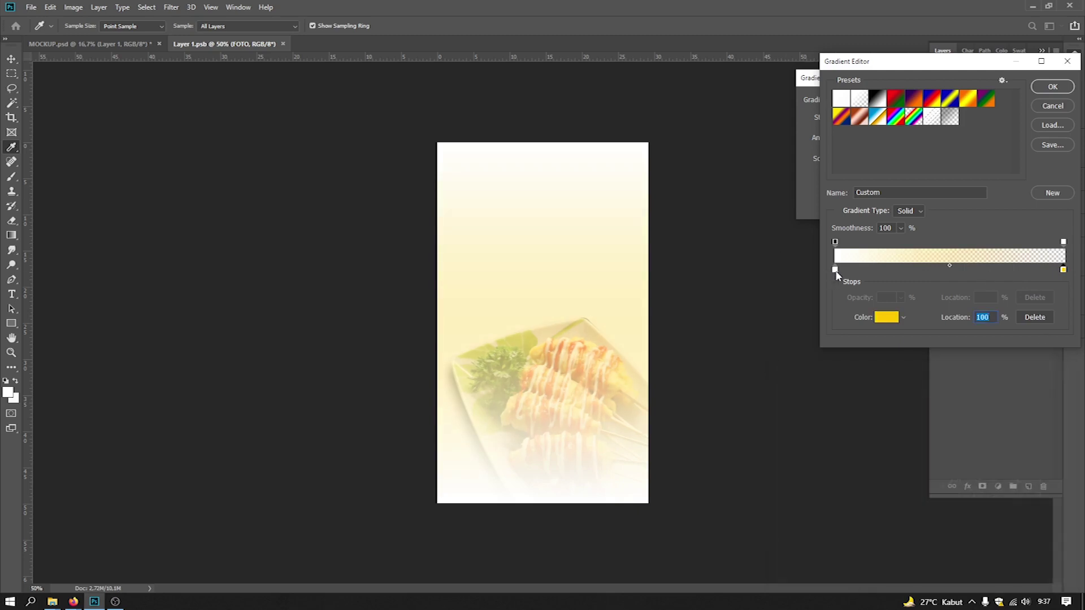
Step: Set the gradient's start colour stop at 0% to a dark orange-brown
left_click(835, 270)
left_click(891, 318)
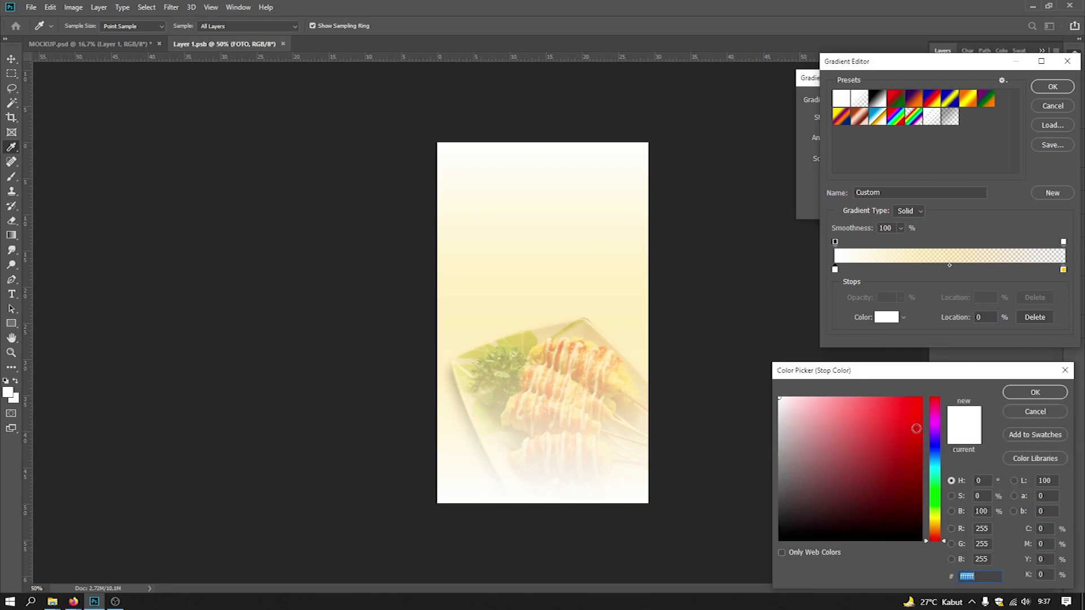
left_click(934, 525)
left_click(920, 462)
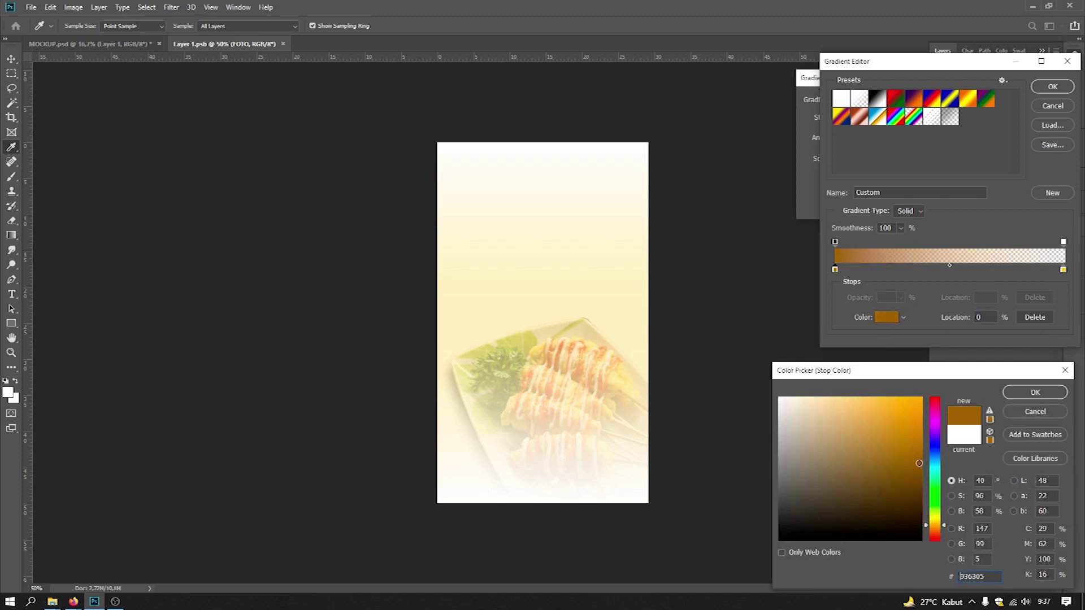
left_click(1034, 392)
Step: Apply the Black, White gradient preset and set its end colour stop to yellow, about #f1d203
left_click(1063, 270)
left_click(1064, 242)
left_click(1063, 270)
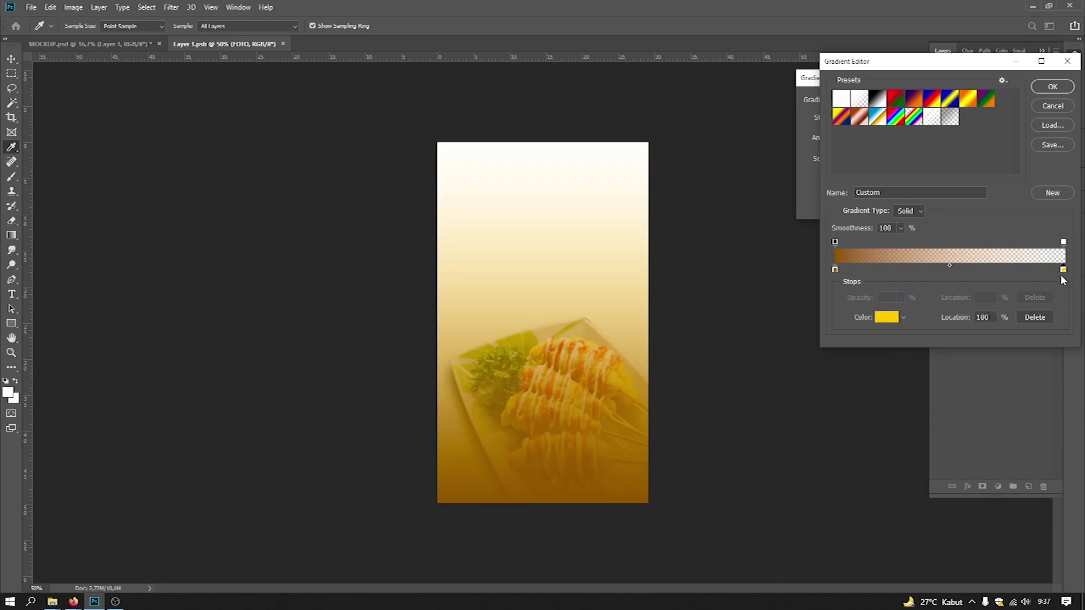
left_click(877, 99)
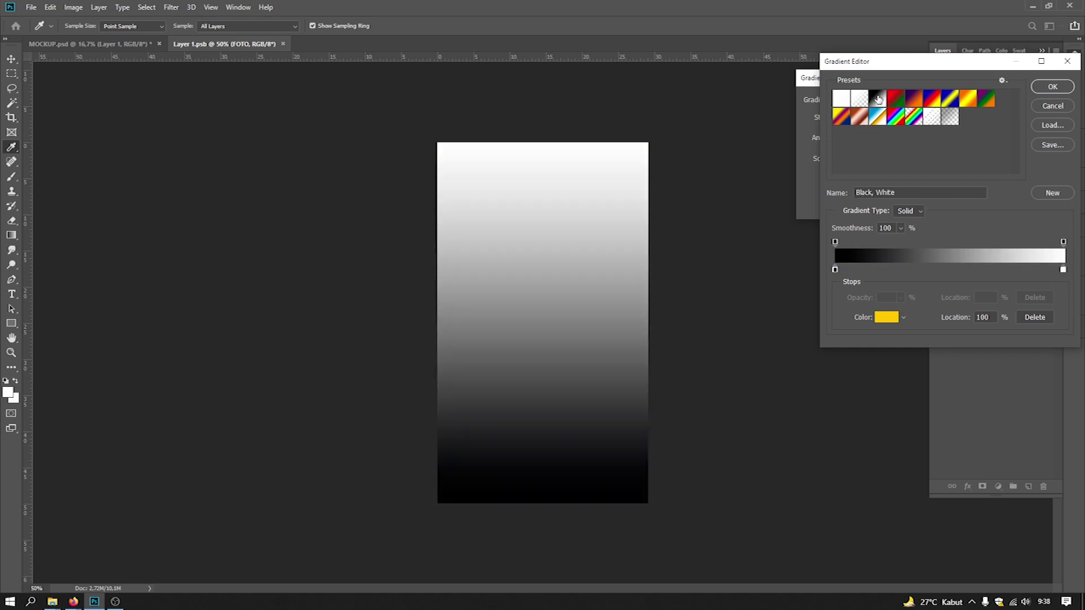
left_click(1063, 271)
left_click(882, 318)
left_click(940, 520)
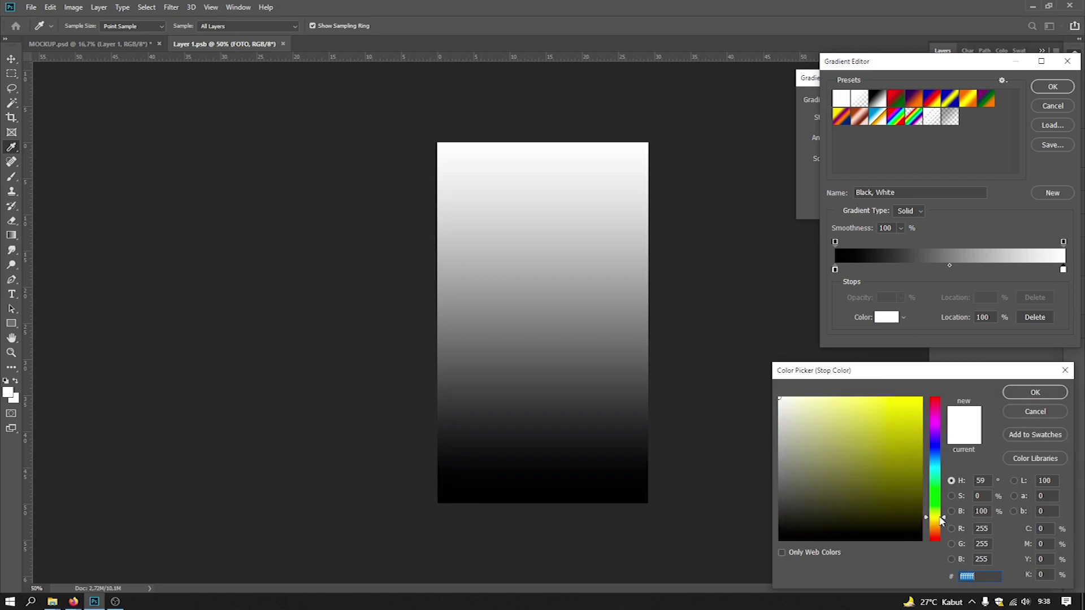
left_click(914, 400)
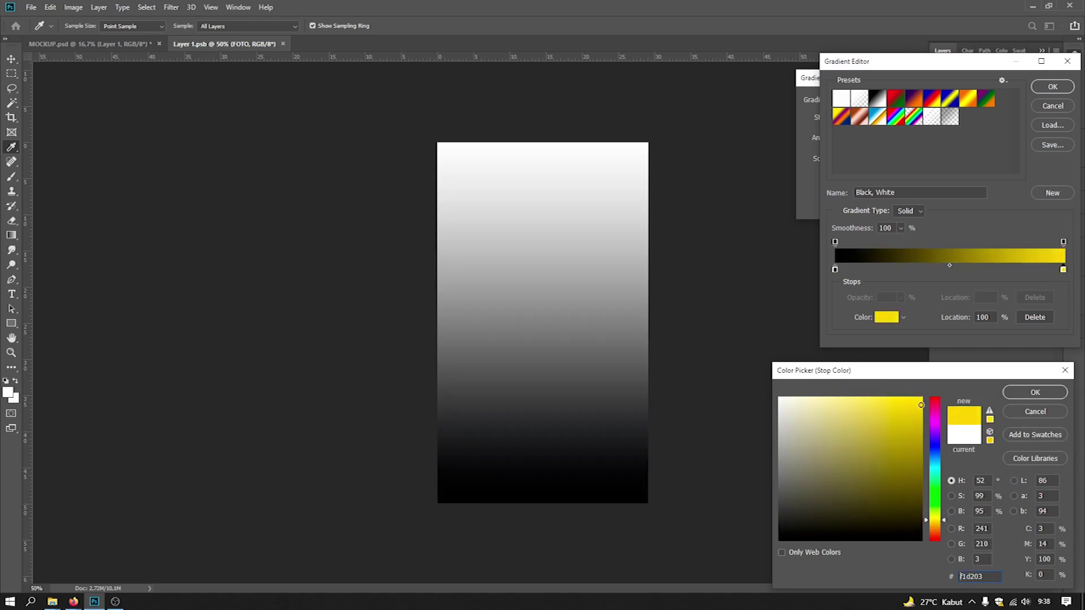
left_click(1047, 392)
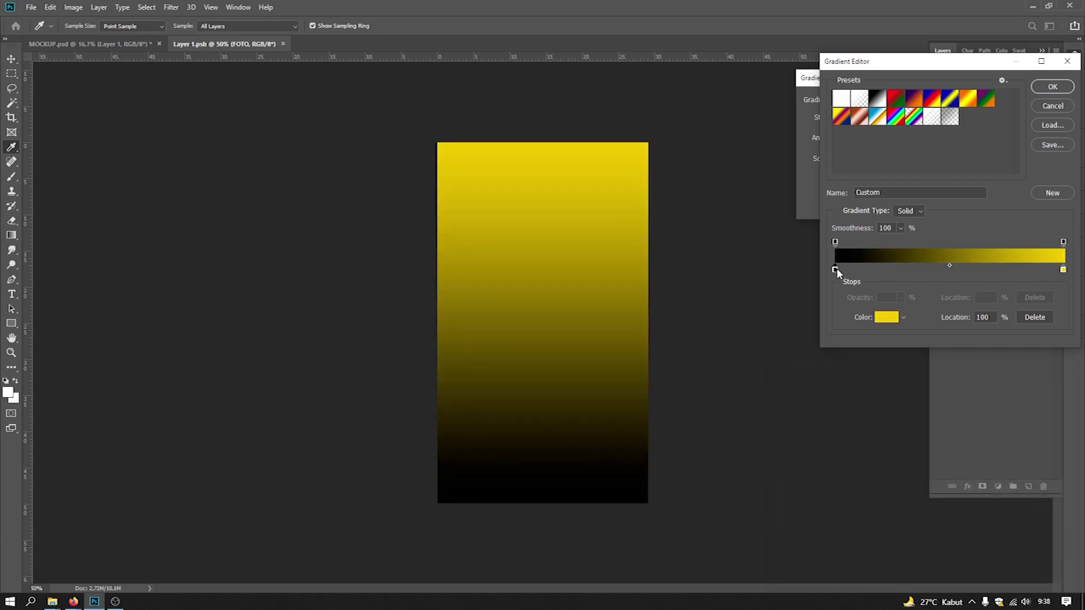
Step: Change the gradient's black start stop to a dark orange-brown and apply the linear 90° gradient fill
left_click(835, 270)
left_click(886, 318)
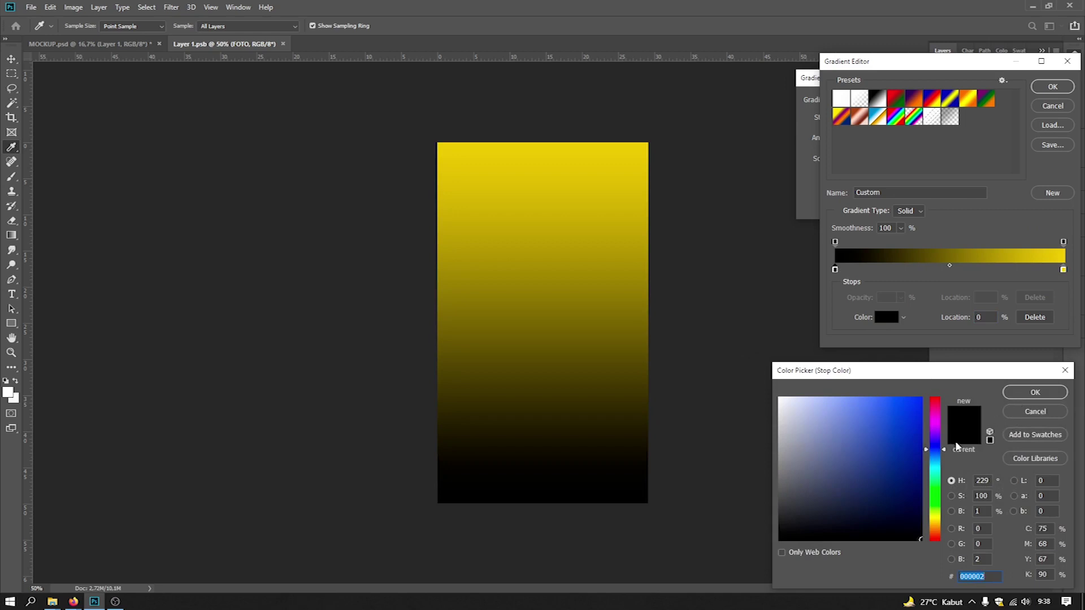
left_click(935, 524)
left_click_drag(911, 448, 915, 473)
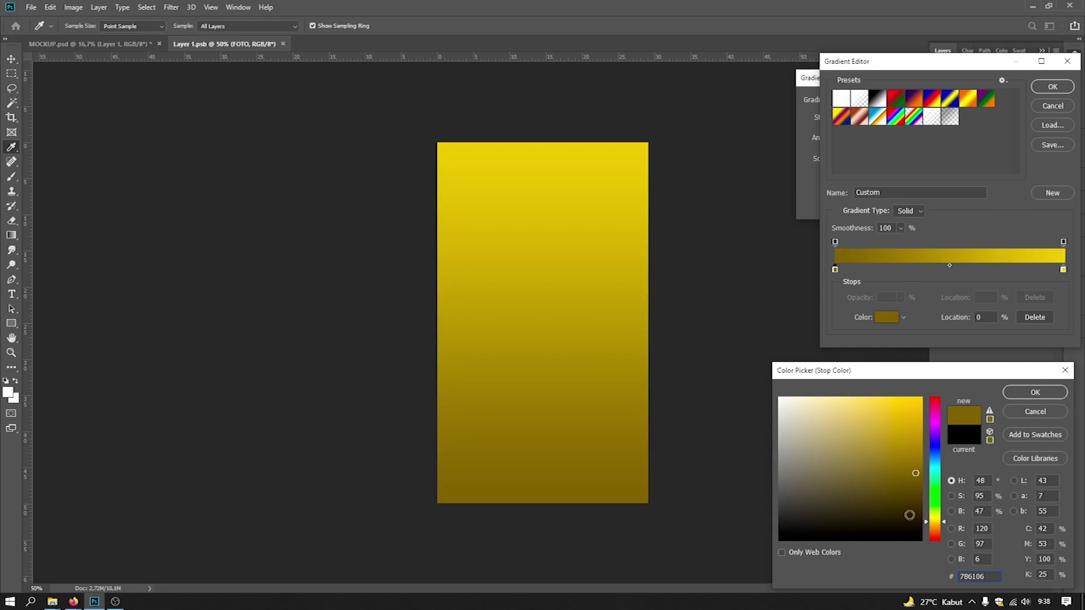
left_click(935, 524)
mouse_move(911, 465)
left_mouse_down()
mouse_move(888, 467)
mouse_move(893, 455)
mouse_move(900, 468)
left_mouse_up()
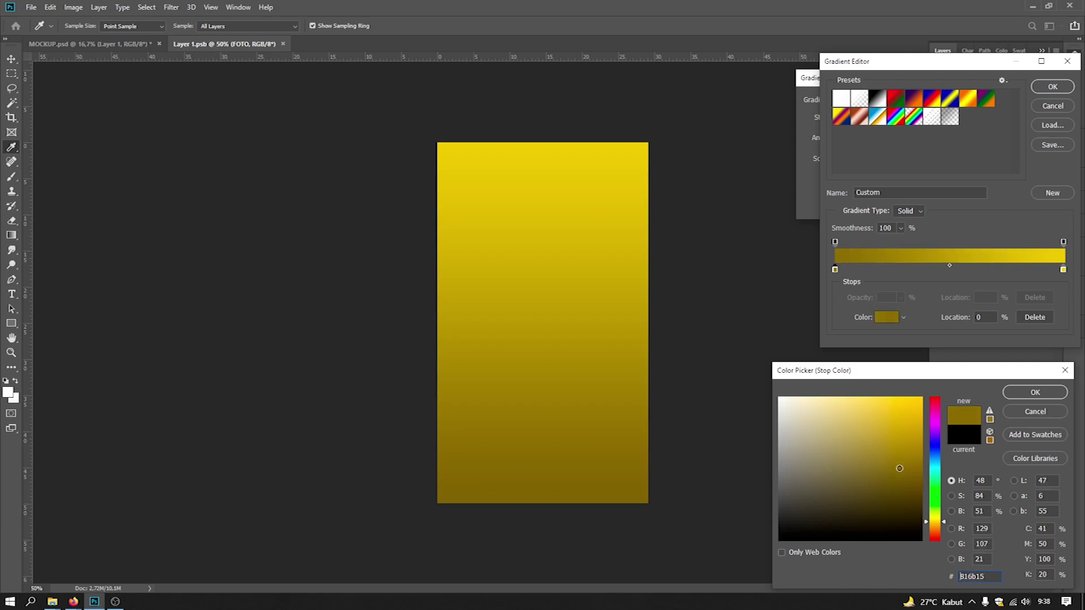
left_click_drag(939, 525, 941, 530)
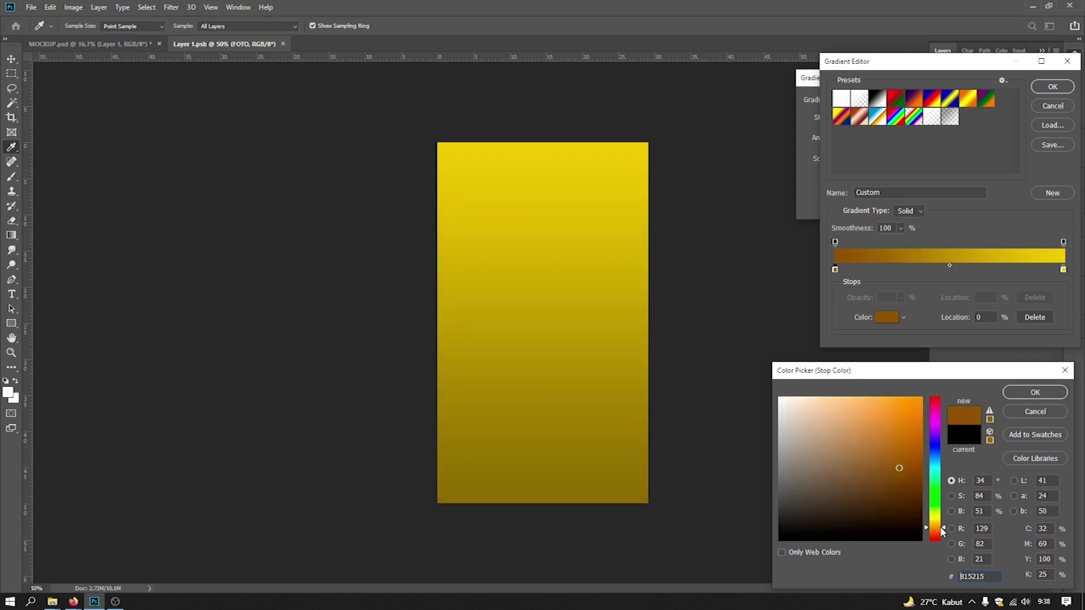
mouse_move(918, 480)
left_mouse_down()
mouse_move(912, 463)
mouse_move(922, 495)
mouse_move(918, 479)
left_mouse_up()
left_click(1054, 392)
left_click(1060, 91)
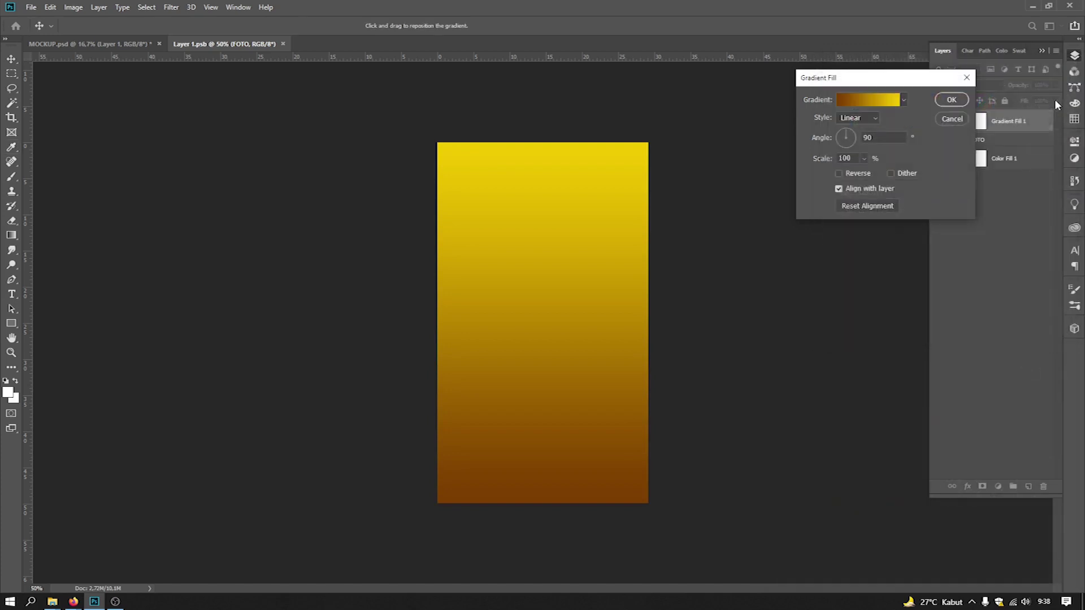
left_click(955, 98)
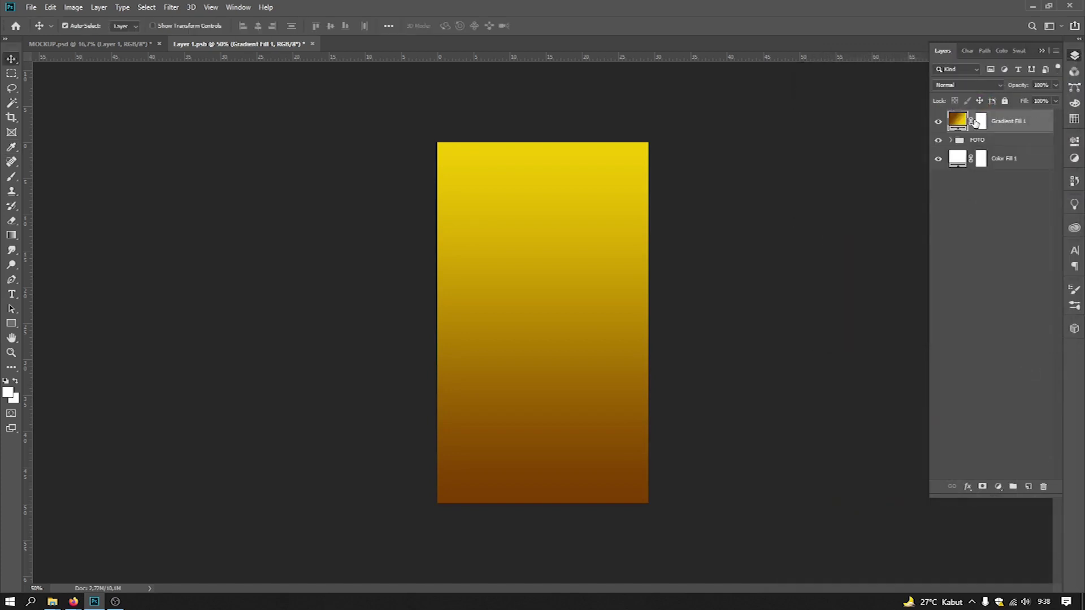
Step: Place the gradient fill layer beneath the FOTO group, save, and compare the artwork with the gradient hidden and shown
left_click_drag(1014, 125, 1010, 150)
key("ctrl+s")
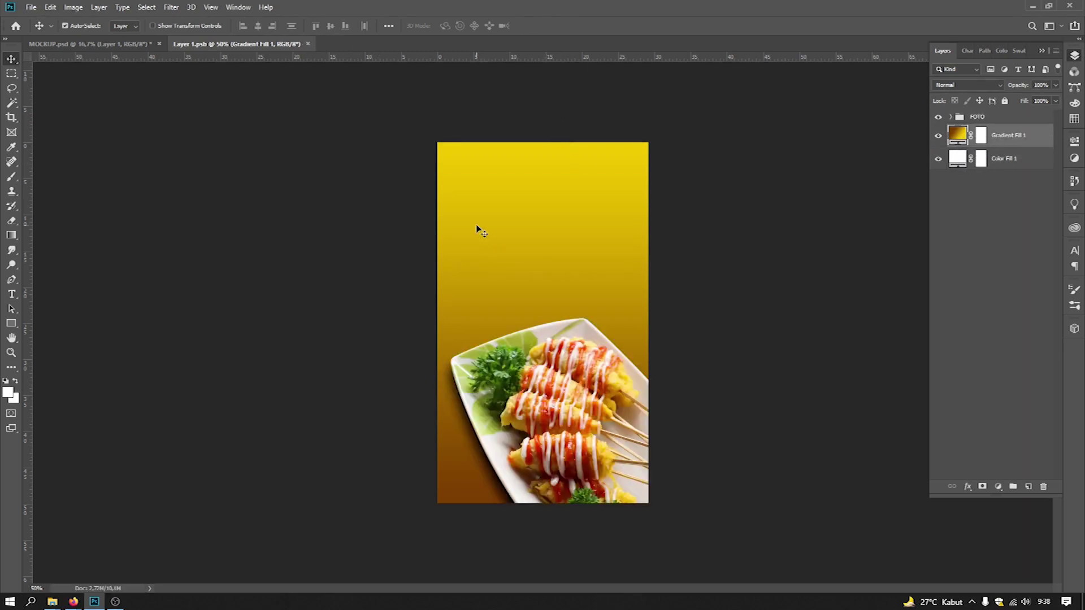
left_click(938, 137)
left_click(937, 137)
Step: Create a new layer above the FOTO group and marquee-select a narrow full-height strip along the artwork's left edge
left_click(969, 120)
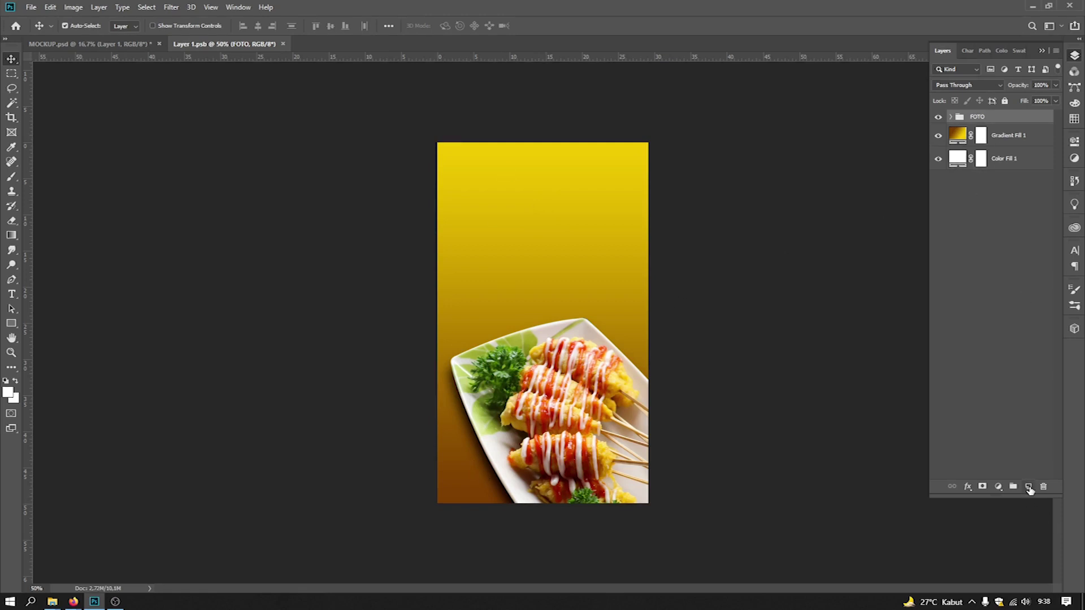
left_click(1028, 487)
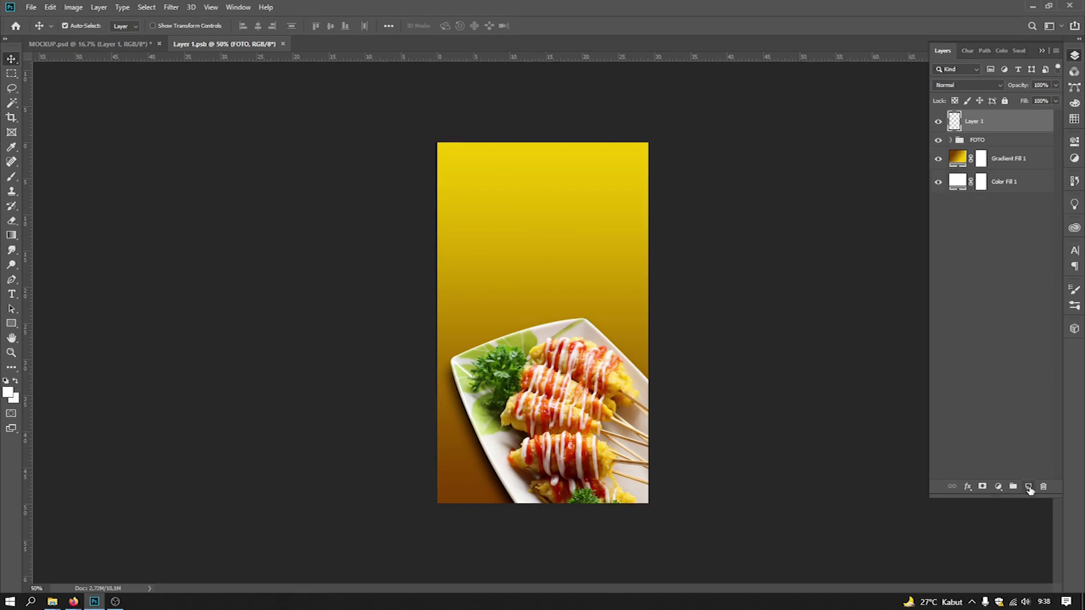
left_click(12, 74)
left_click_drag(434, 139, 449, 560)
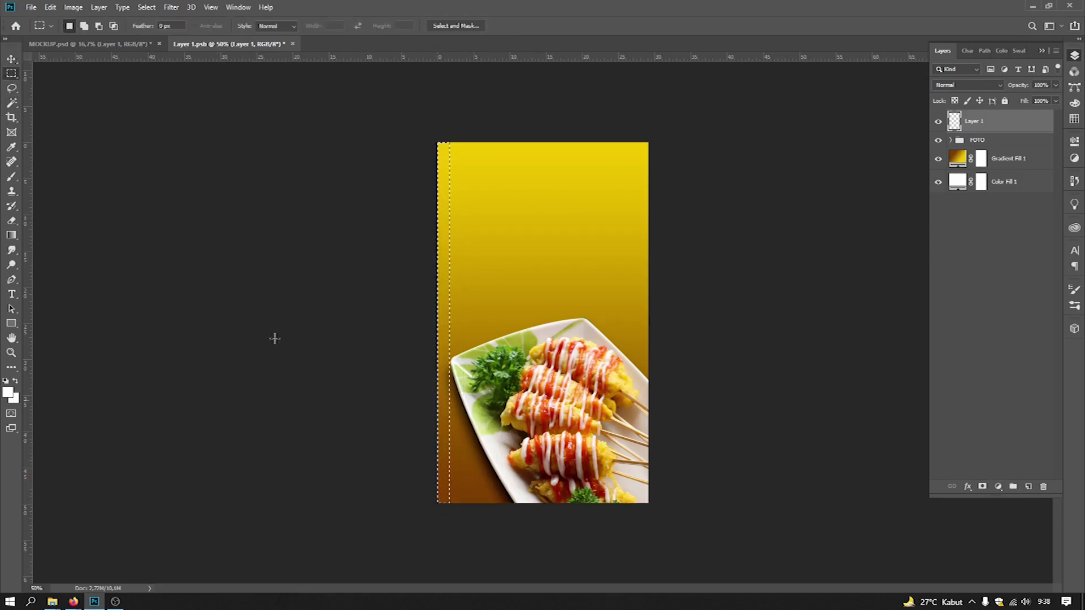
Step: Fill the selected strip with the white foreground colour at 100% opacity in Normal mode, and deselect it
left_click(73, 7)
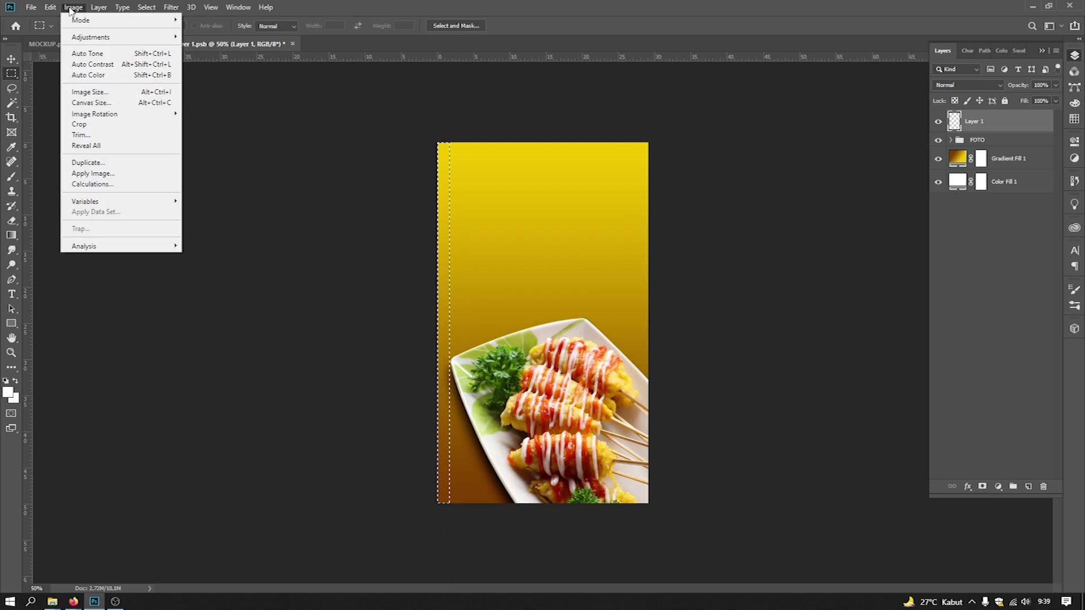
mouse_move(104, 9)
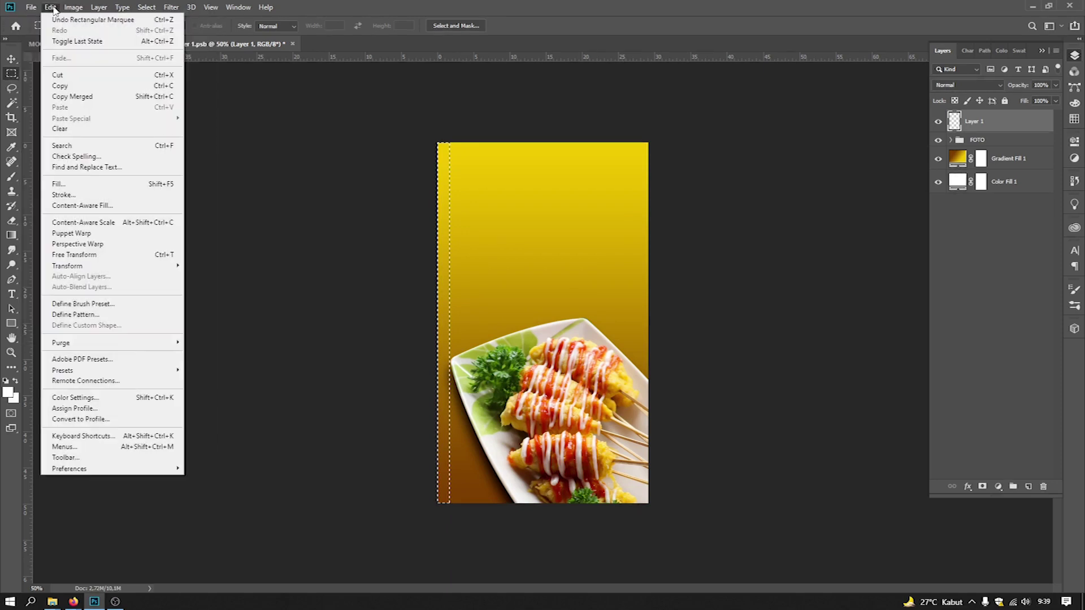
left_click(174, 184)
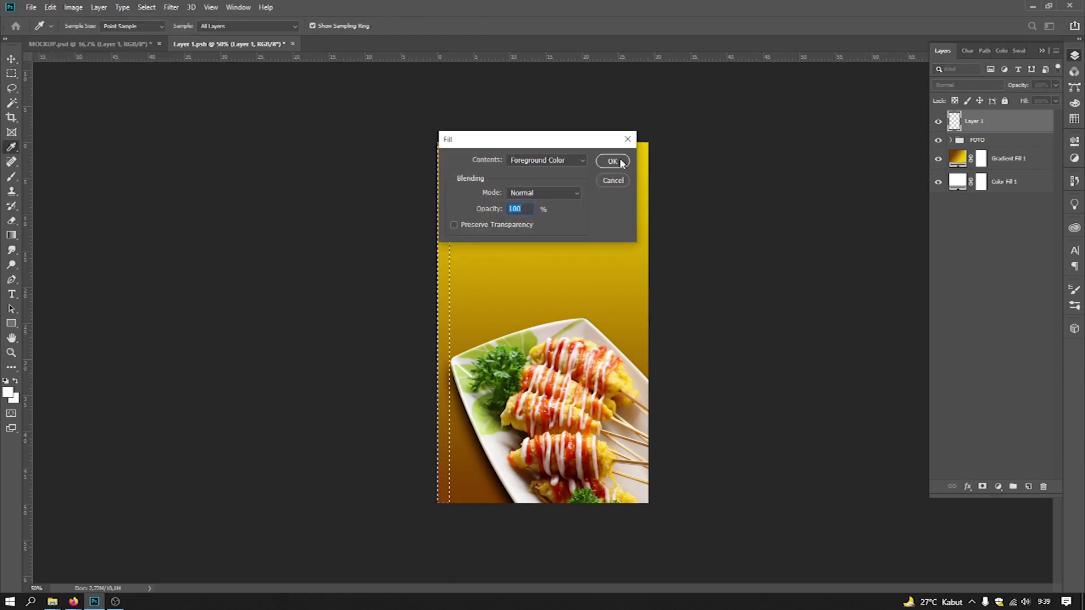
left_click(620, 161)
key("ctrl+d")
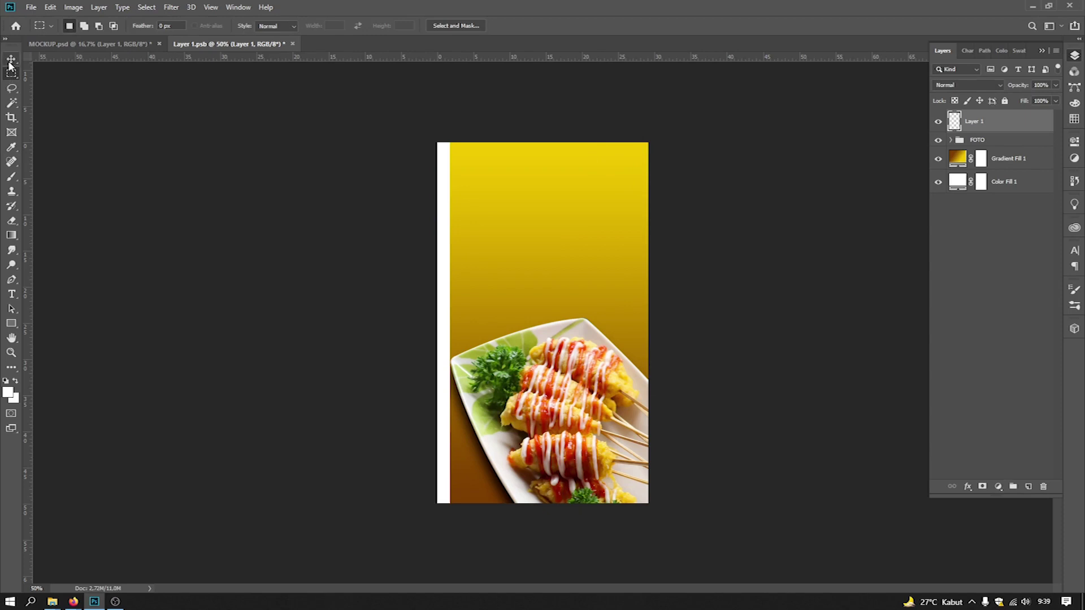
left_click(11, 59)
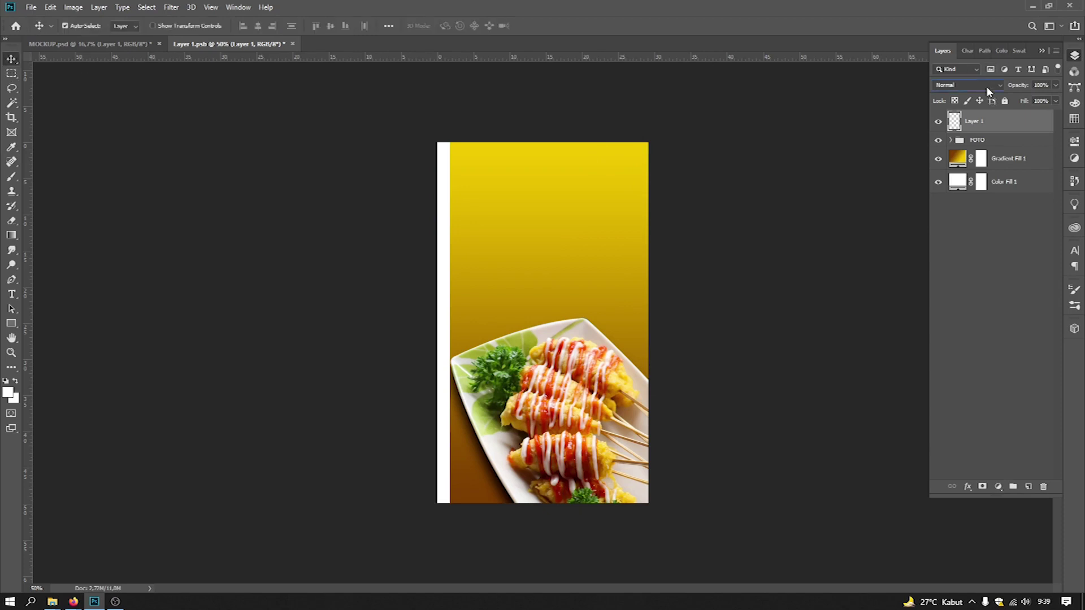
Step: Set the white strip layer's blend mode to Soft Light and duplicate it at regular intervals across the full artwork width, making nine copies
left_click(986, 88)
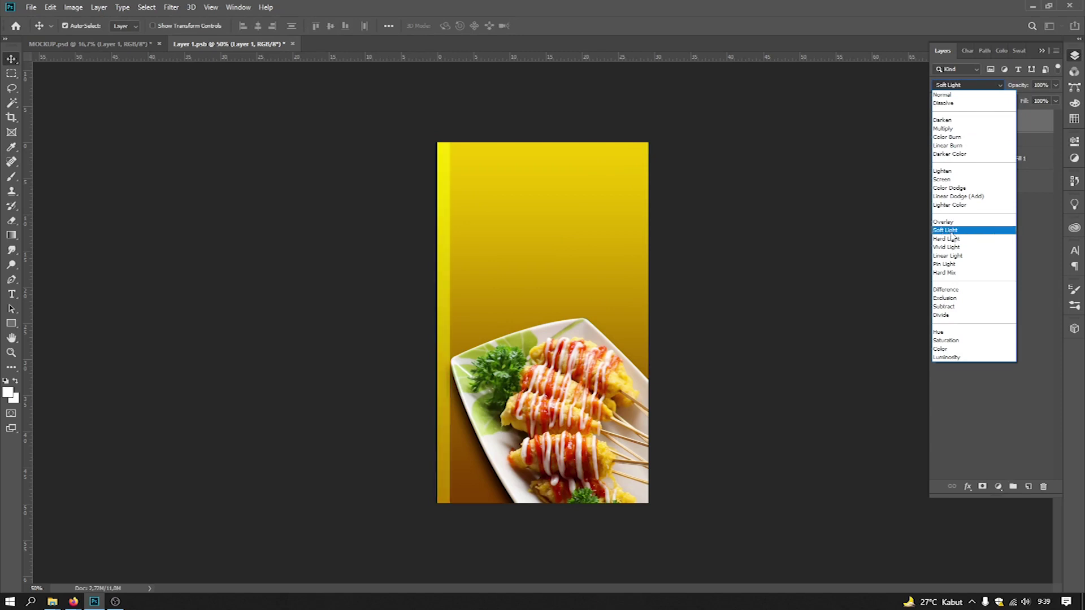
left_click(951, 231)
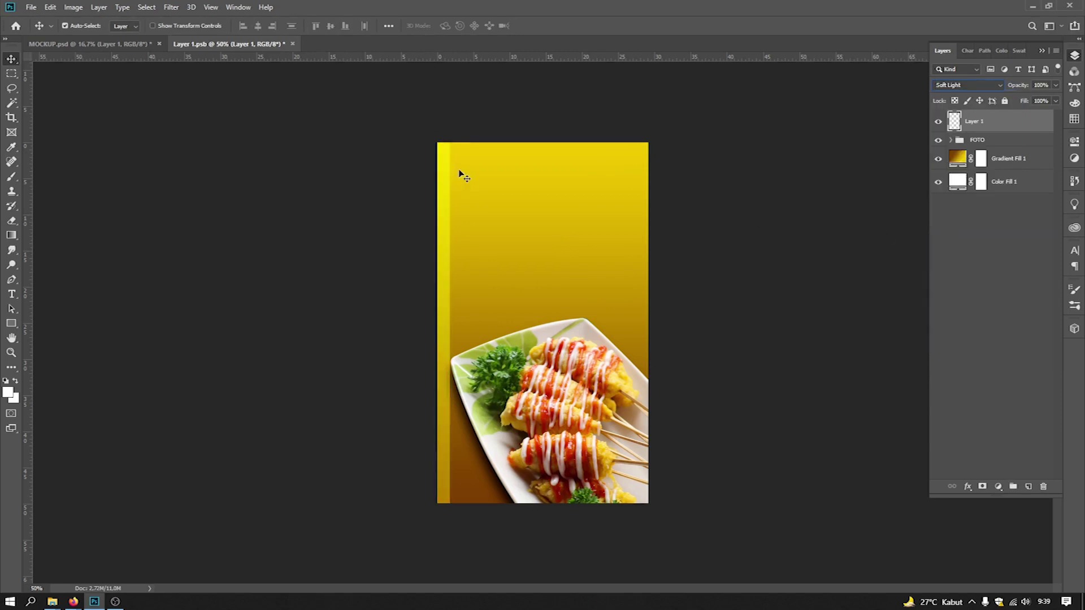
key("ctrl+1")
left_click_drag(342, 168, 636, 111)
left_click_drag(636, 112, 732, 116)
left_click_drag(732, 117, 780, 131)
Step: Select all ten strip layers, from Layer 1 to Layer 1 copy 9, and group them
left_click(986, 334)
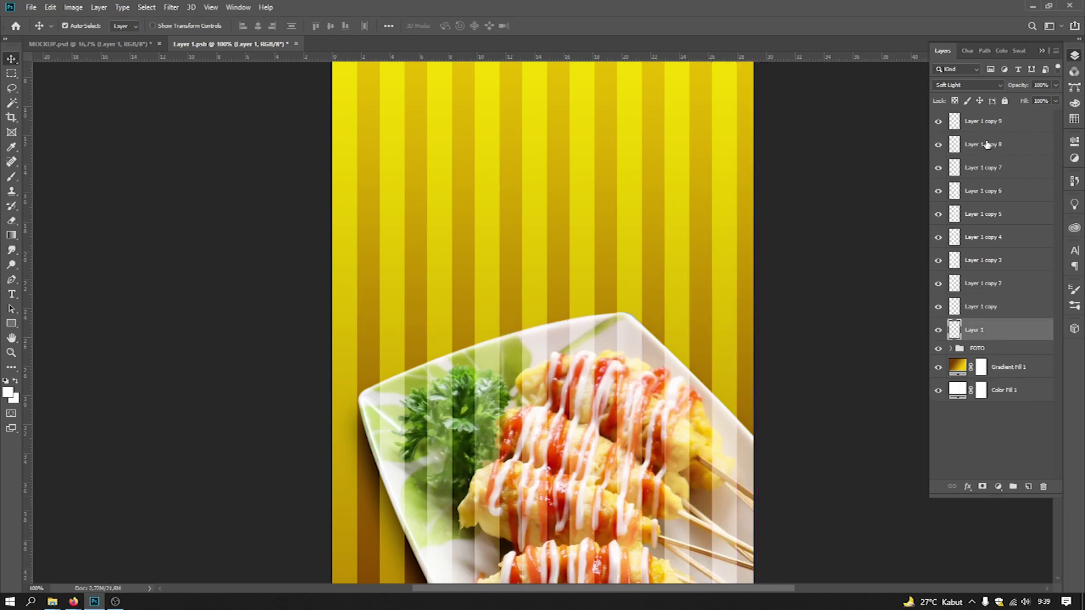
left_click(986, 130, "shift")
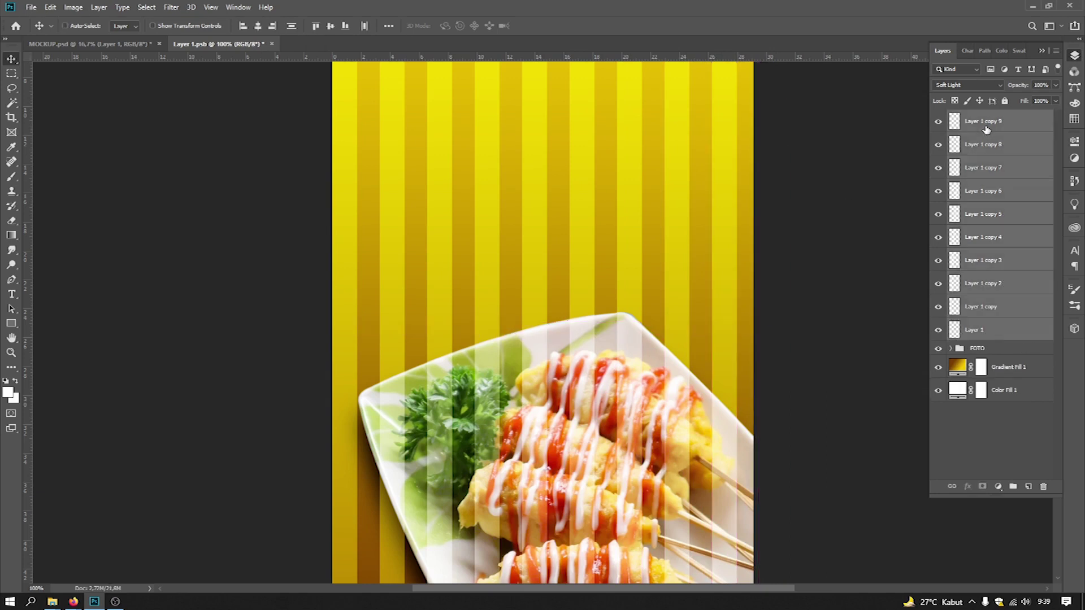
key("ctrl+g")
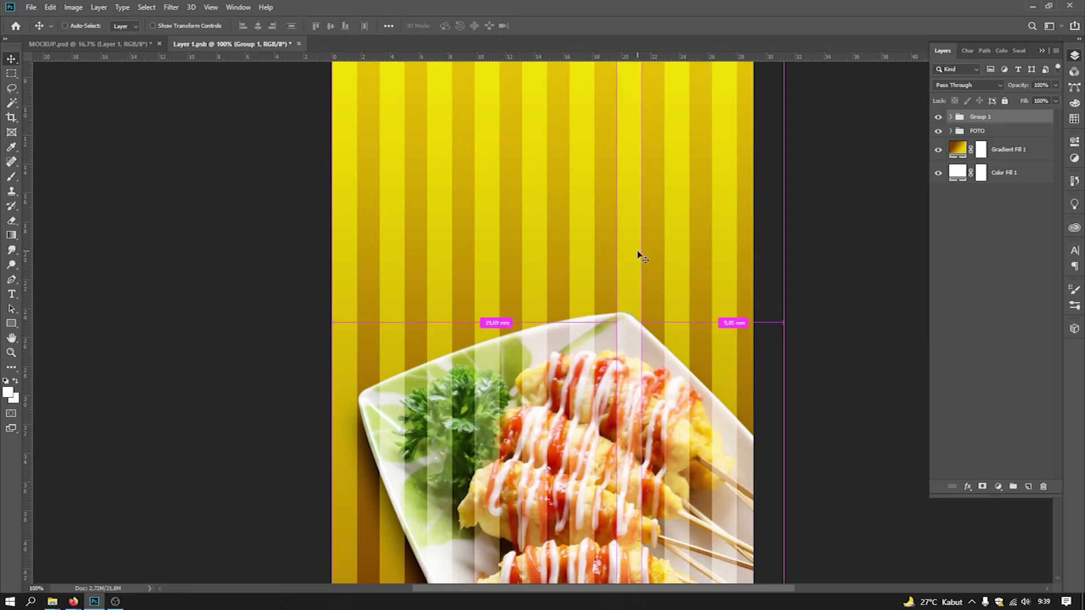
Step: Narrow the stripes group to about 93% width so its outer edge aligns with the canvas edge, and apply the transform
key("ctrl+t")
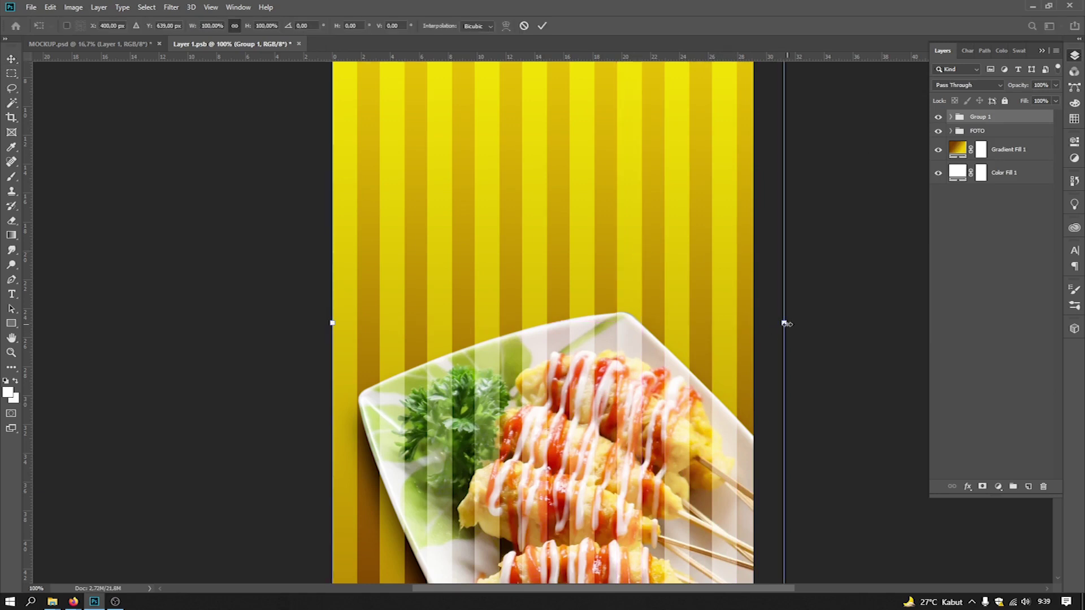
left_click_drag(784, 323, 755, 322)
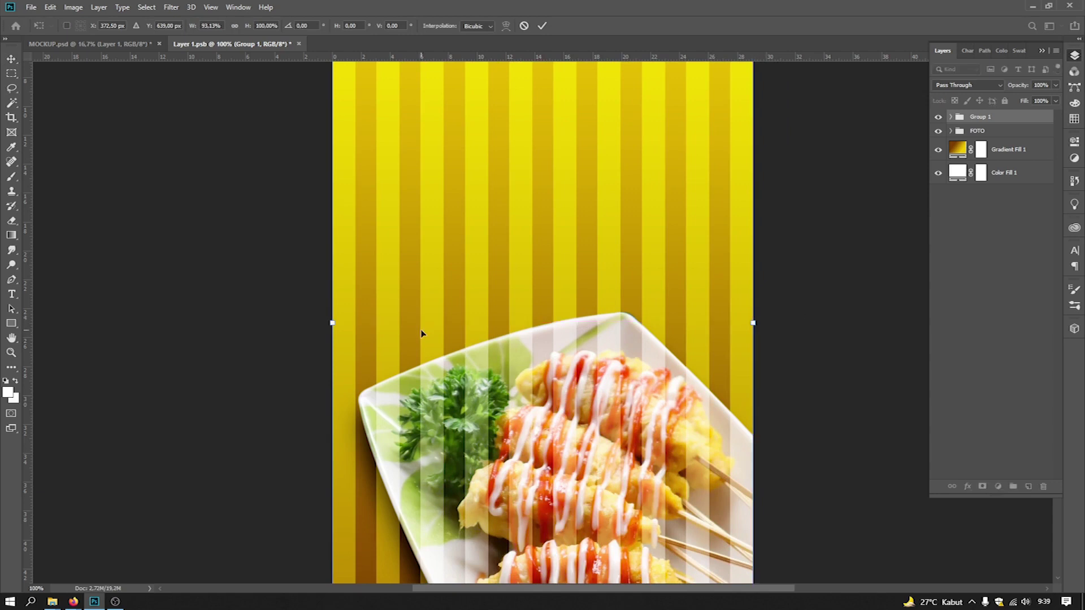
key("ctrl+minus")
key("ctrl+minus")
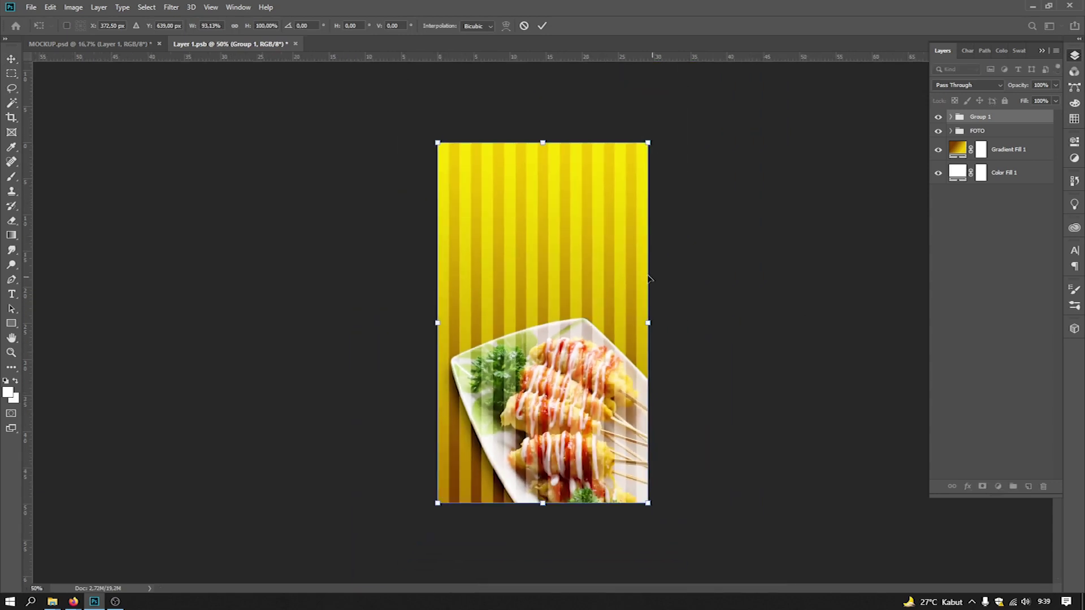
key("ctrl+plus")
key("Return")
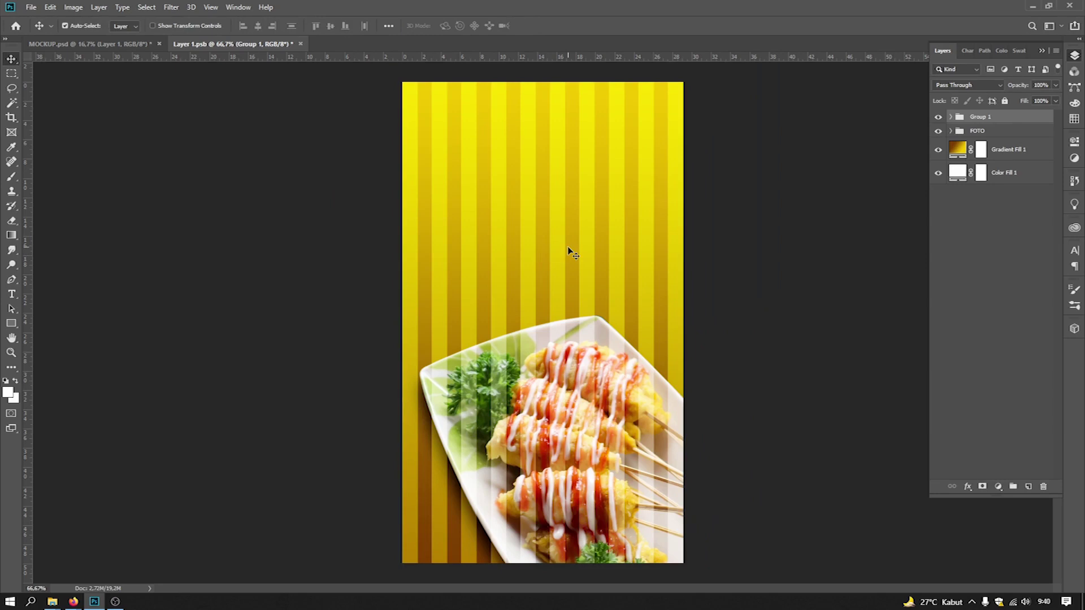
Step: Place the FOTO group above the stripes group and rename the stripes group TEKSTURE
left_click(980, 132)
left_click_drag(973, 136, 986, 113)
left_click(983, 132)
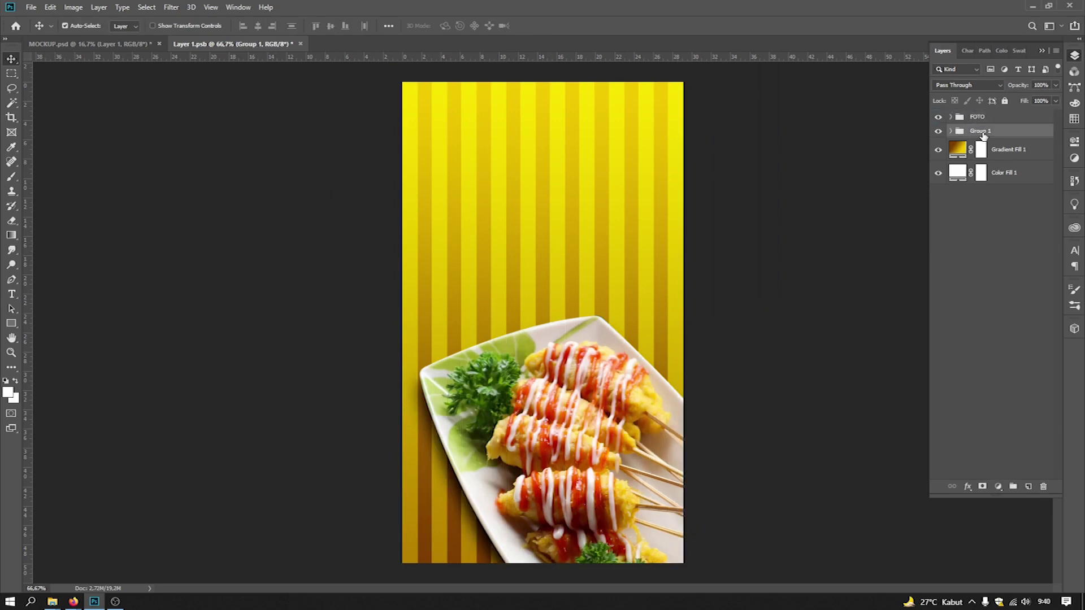
double_click(980, 133)
type("TEKSTURE")
key("Return")
Step: Enlarge the FOTO group to about 113%, shift it downward so the plate fills the artwork's lower part, and save
left_click(979, 117)
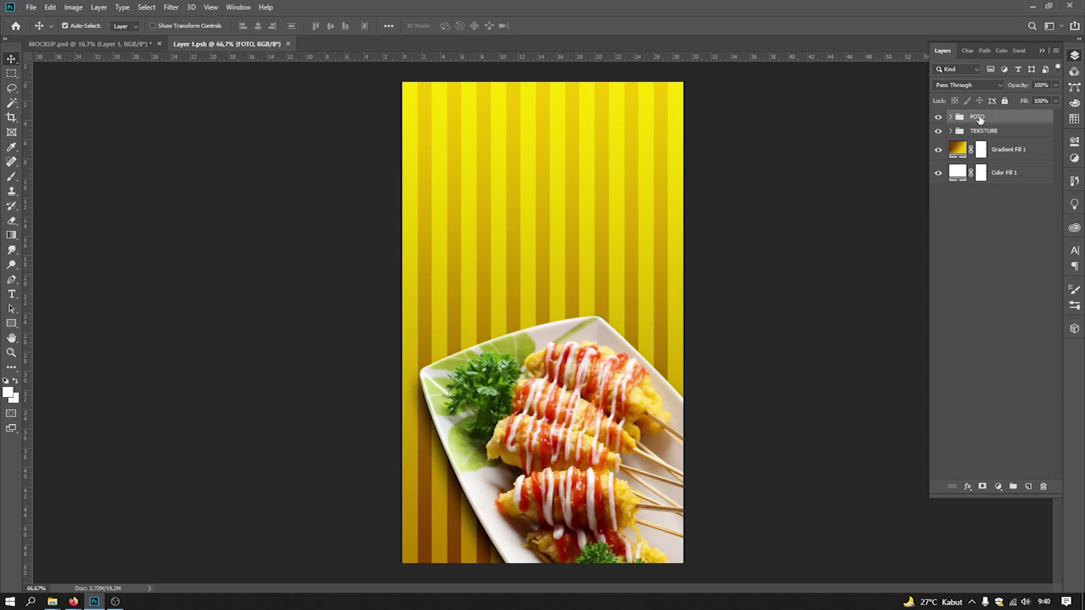
key("ctrl+t")
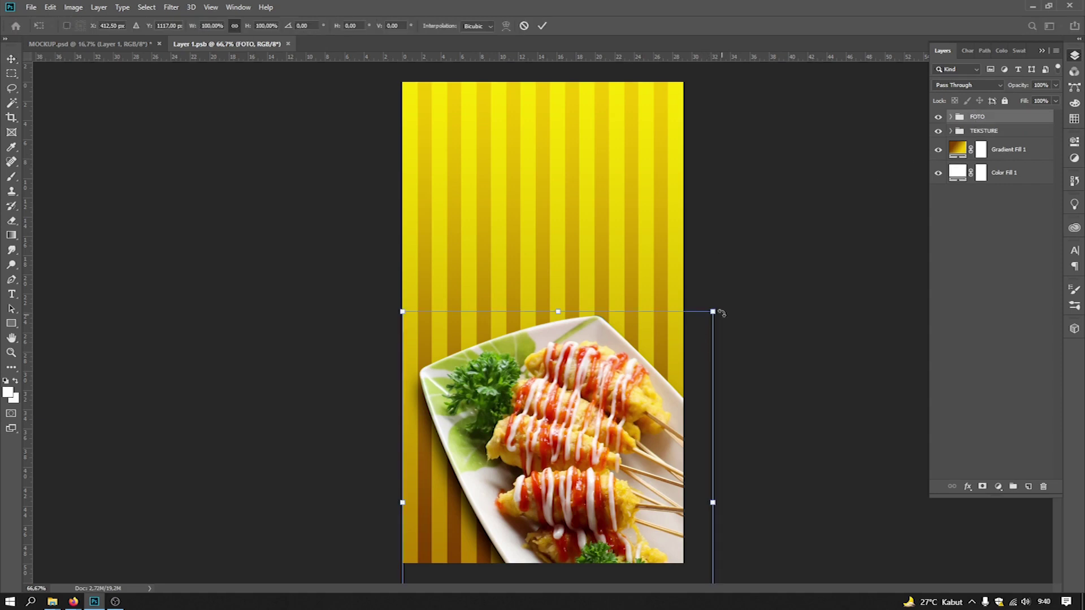
left_click_drag(715, 311, 754, 261)
left_click_drag(650, 367, 639, 415)
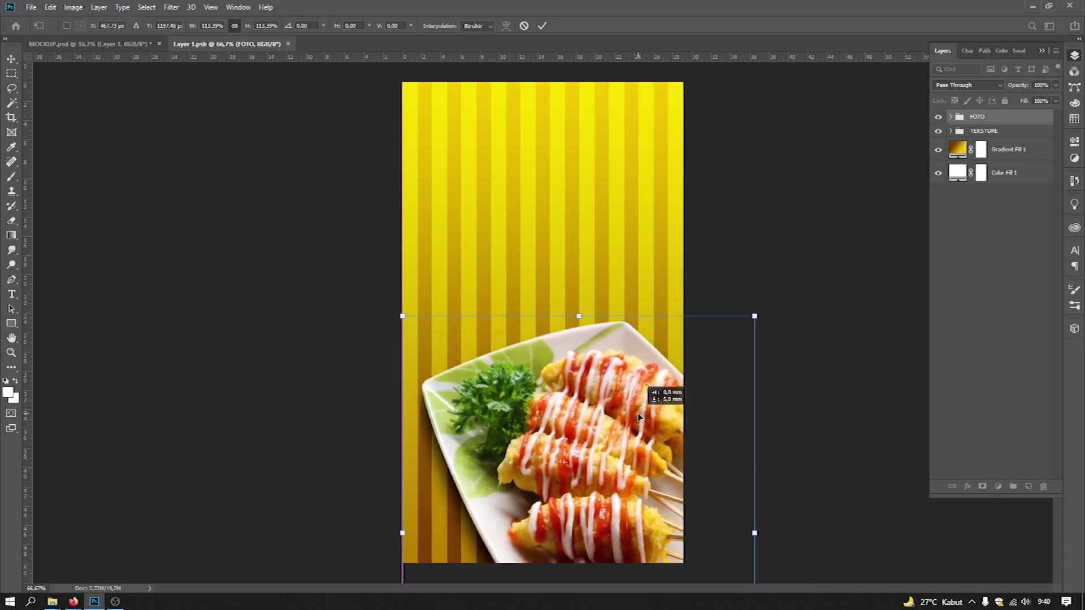
key("Return")
key("ctrl+s")
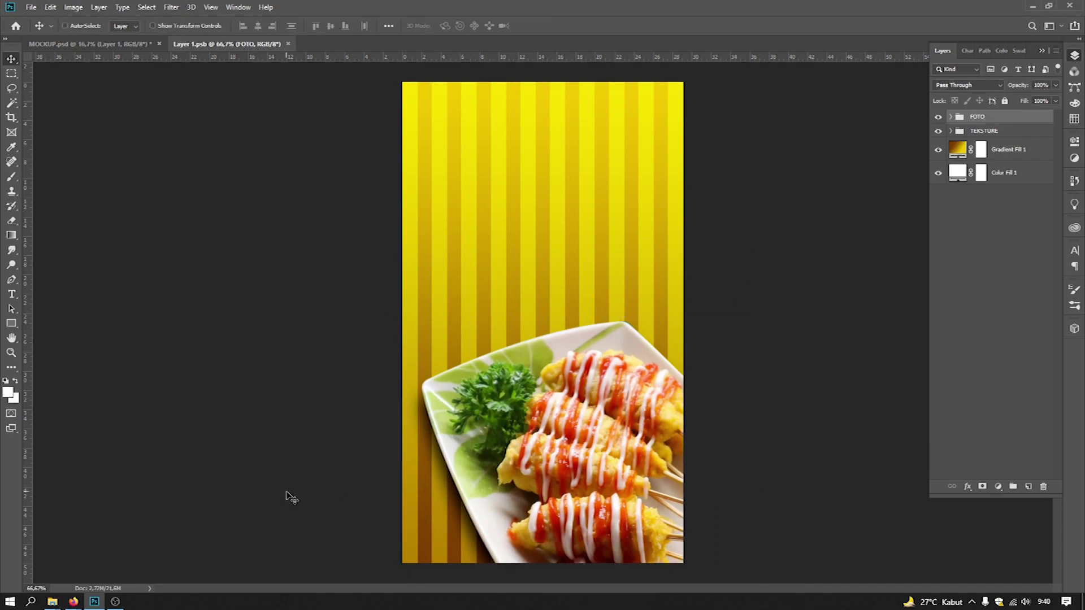
Step: Place the telur-02 egg image from the 19. TELUR GULUNG folder, scaled to about 2%, in the upper right area of the artwork
key("ctrl")
mouse_move(52, 602)
left_click(51, 567)
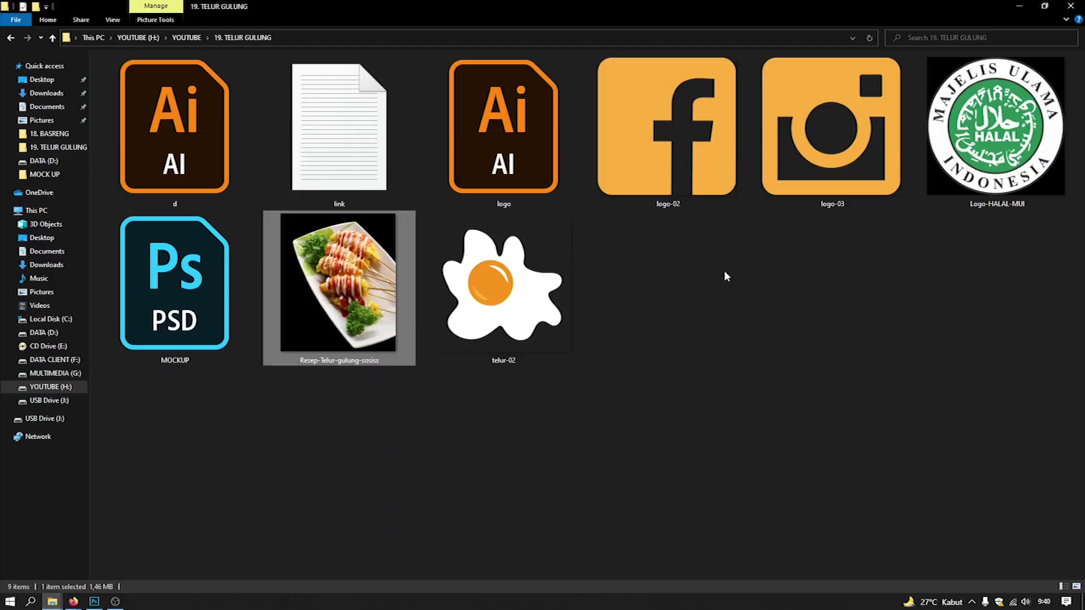
left_click_drag(513, 319, 575, 172)
left_click_drag(684, 186, 595, 266)
left_click_drag(565, 342, 631, 200)
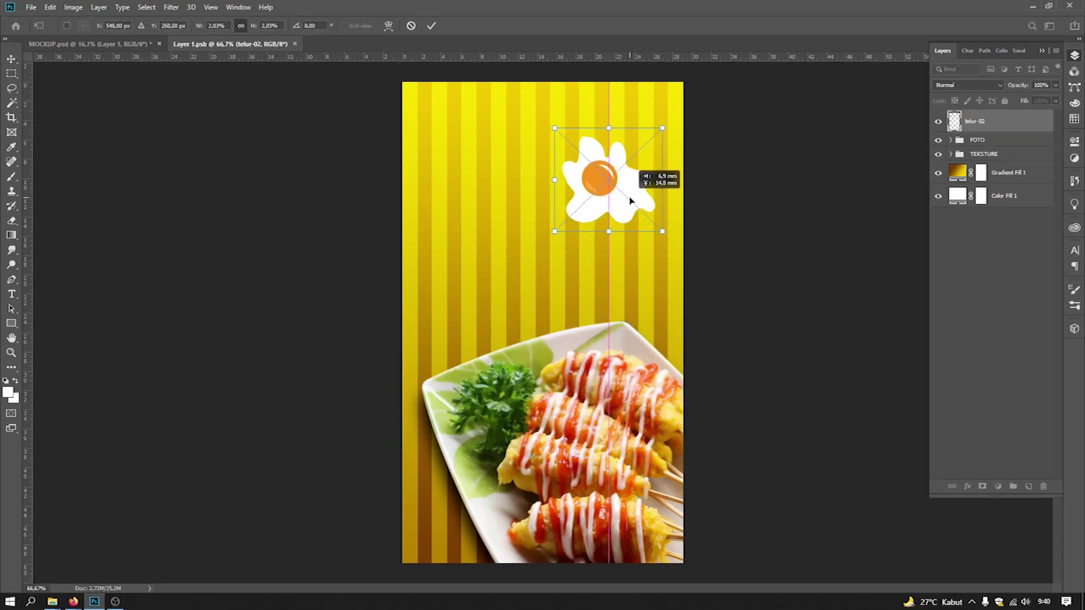
key("Return")
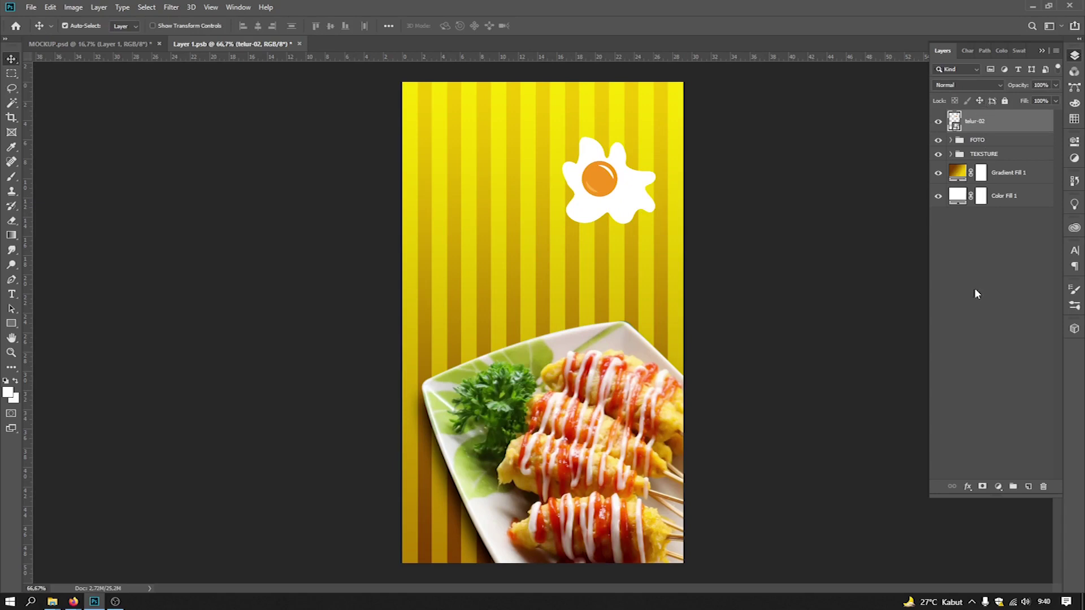
Step: Add a white Roboto text layer, set its size to 6 pt, and position it beside the egg illustration
left_click(12, 294)
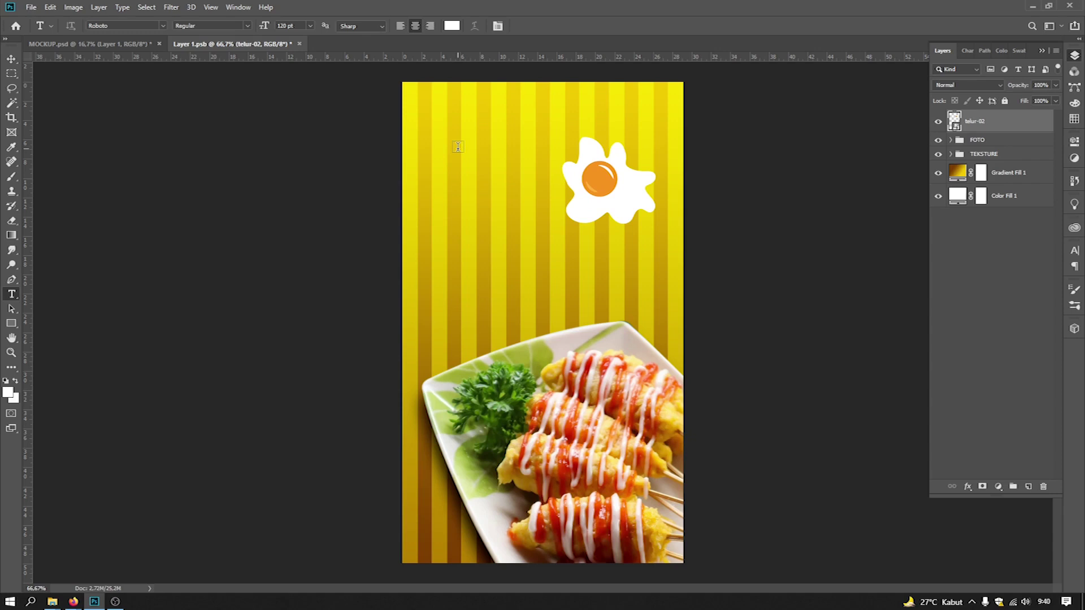
left_click(457, 146)
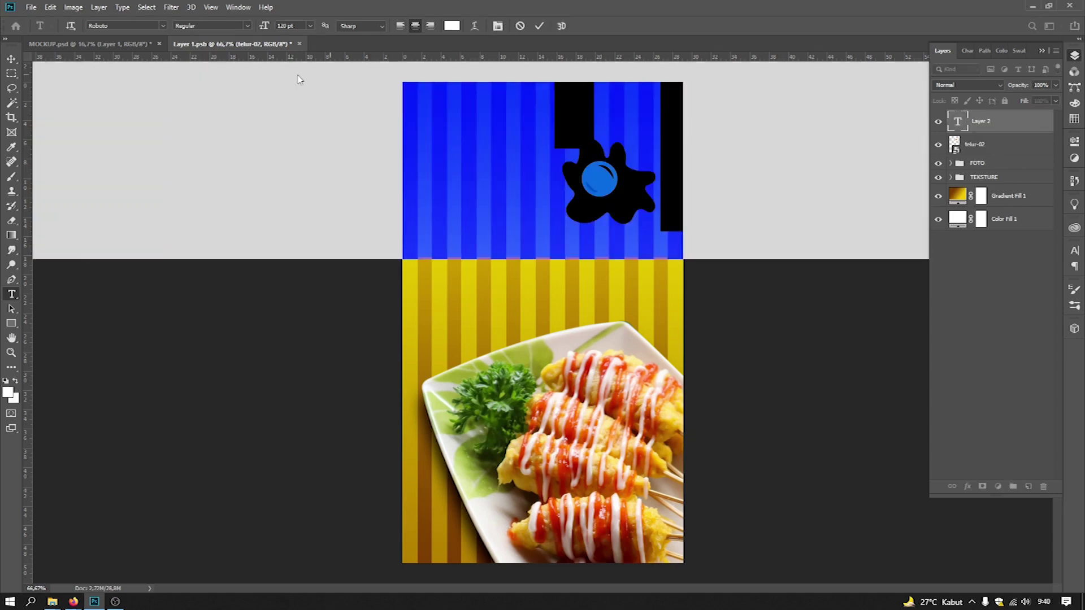
left_click(309, 26)
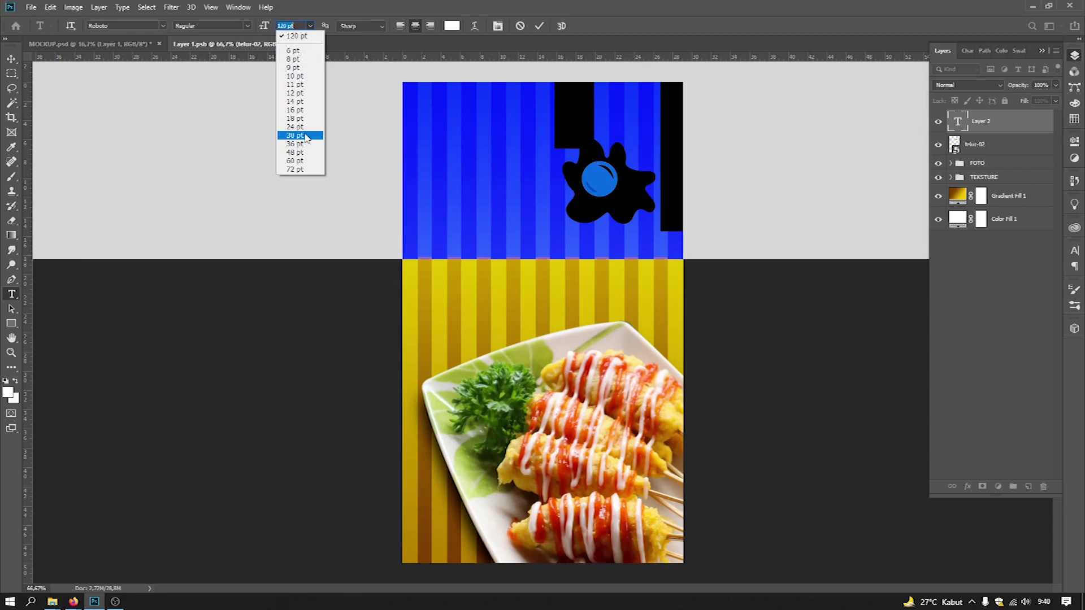
left_click(304, 137)
left_click(310, 26)
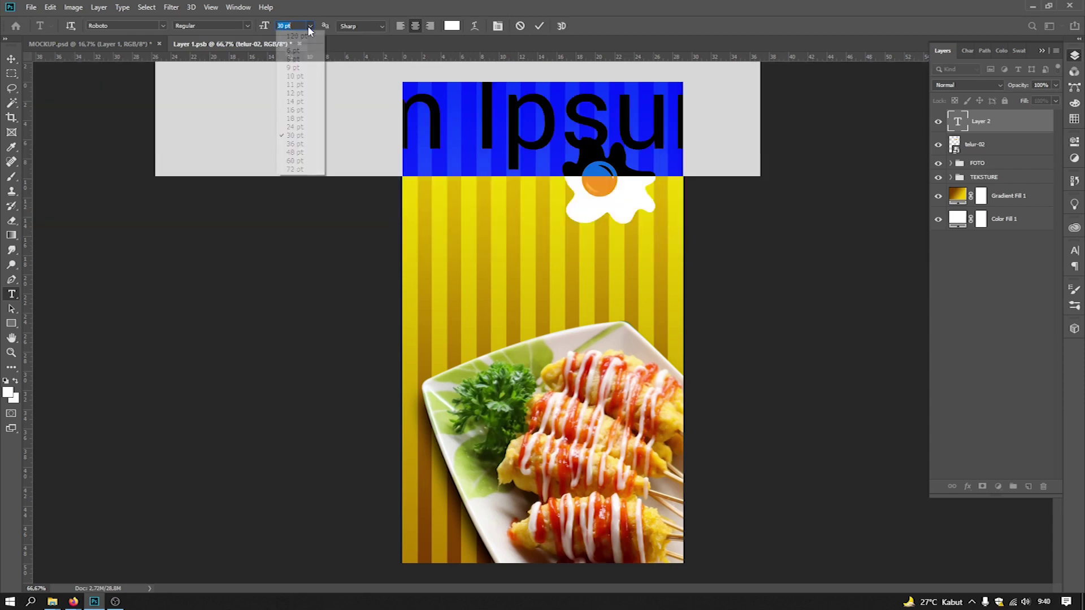
left_click(305, 84)
left_click(308, 26)
left_click(293, 50)
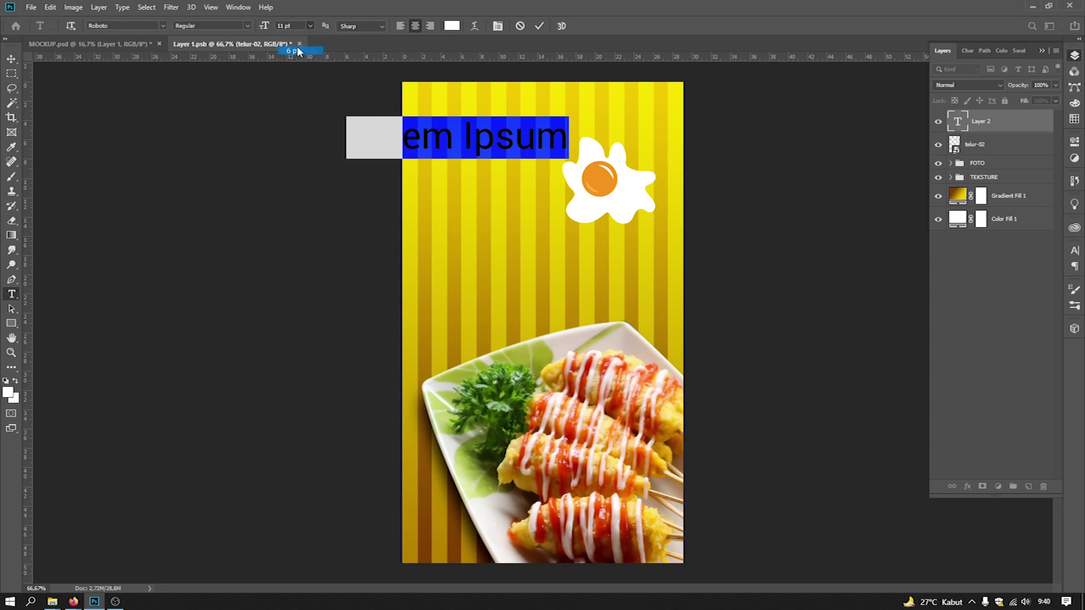
left_click(12, 61)
left_click_drag(460, 142, 492, 174)
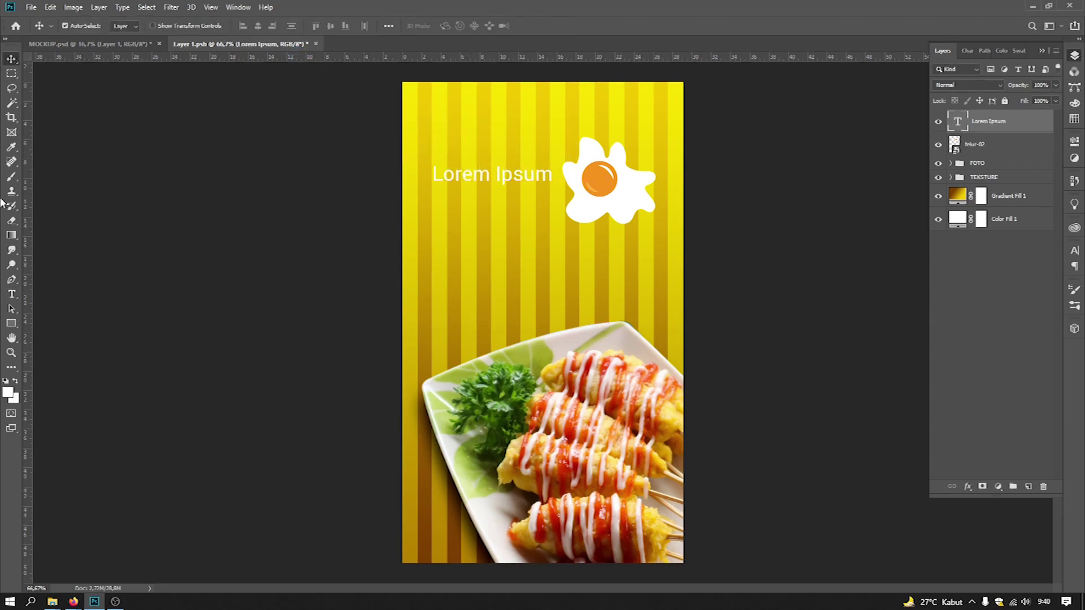
Step: Replace the placeholder text with TELUR and move it slightly up and to the left
left_click(12, 293)
triple_click(519, 170)
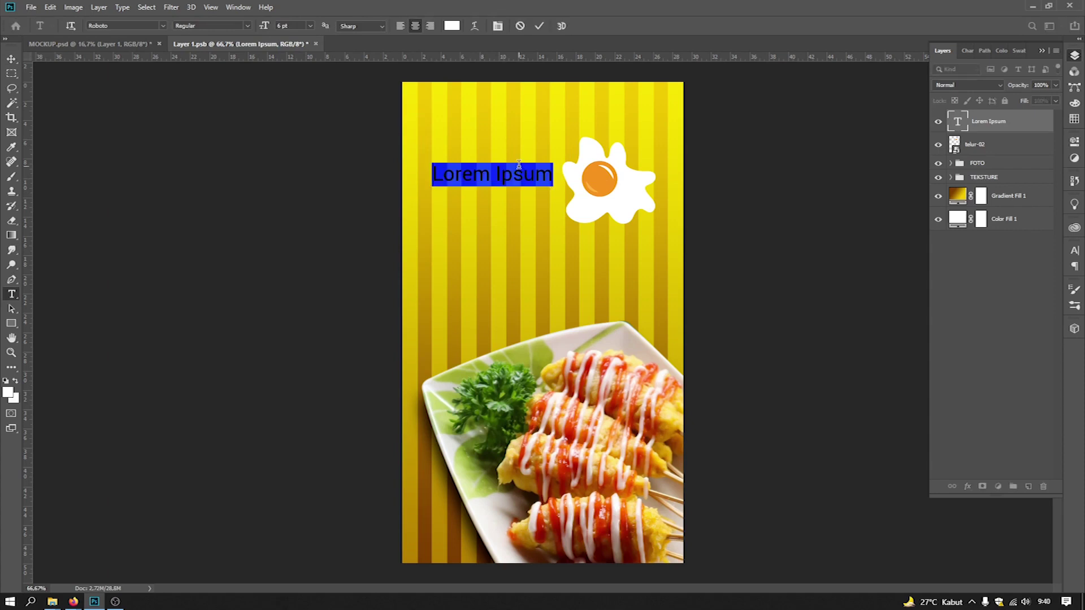
type("Te")
key("BackSpace")
key("BackSpace")
type("TELUR")
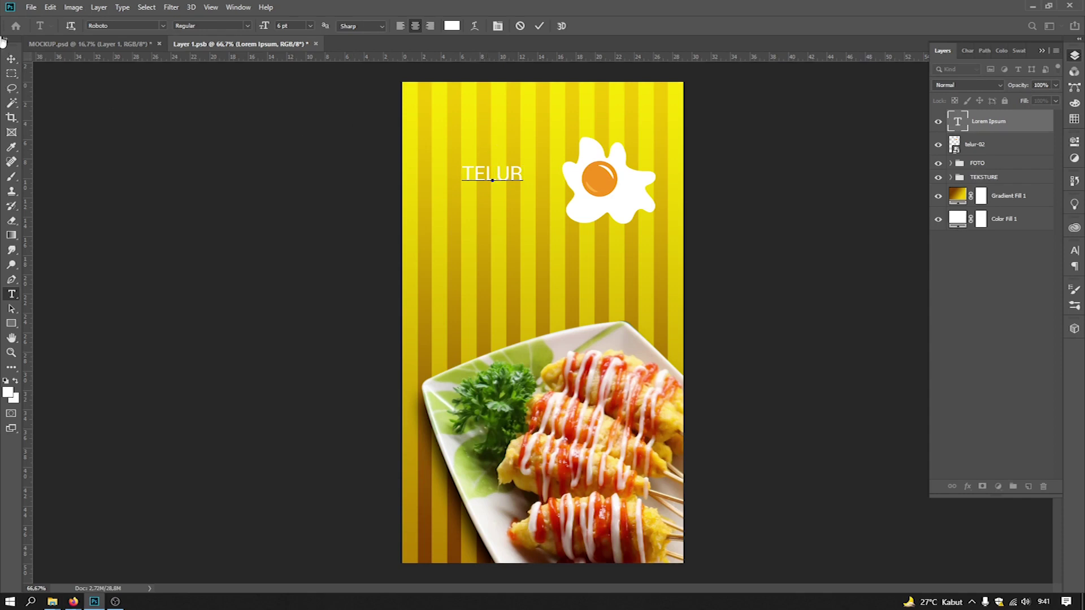
left_click(11, 59)
mouse_move(483, 176)
left_mouse_down()
mouse_move(438, 141)
mouse_move(494, 167)
mouse_move(479, 170)
left_mouse_up()
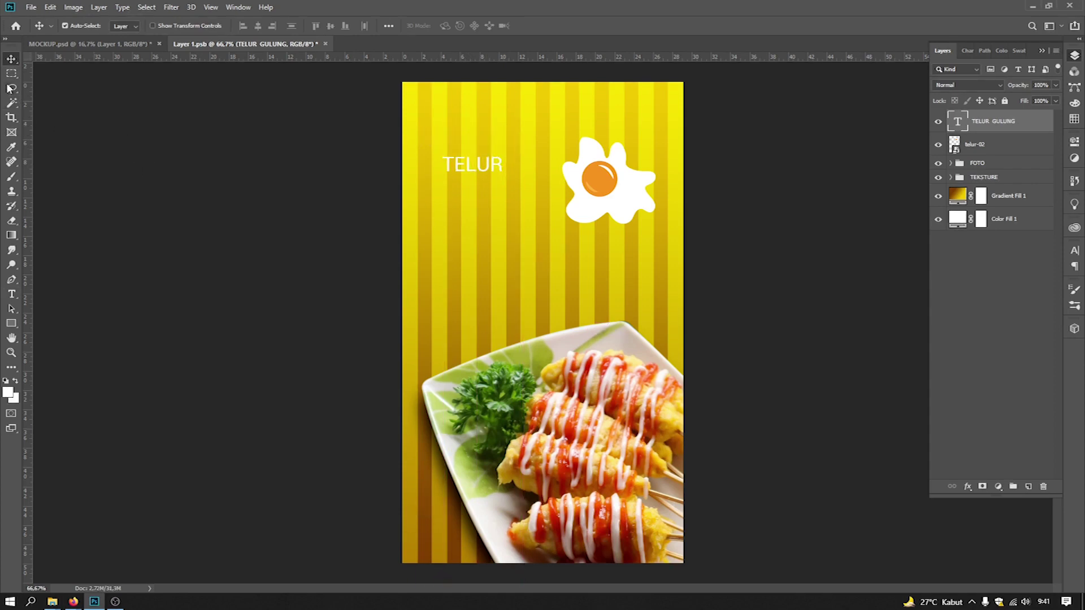
Step: Try to add GULUNG after TELUR in the title text
left_click(12, 294)
left_click(501, 162)
type("F")
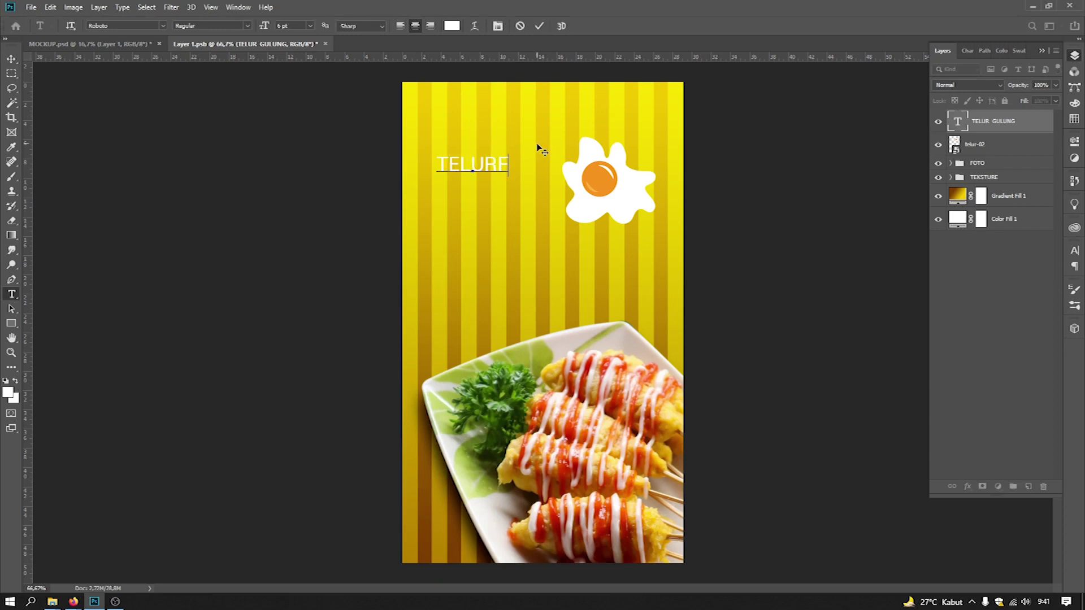
key("BackSpace")
type("GULUNG")
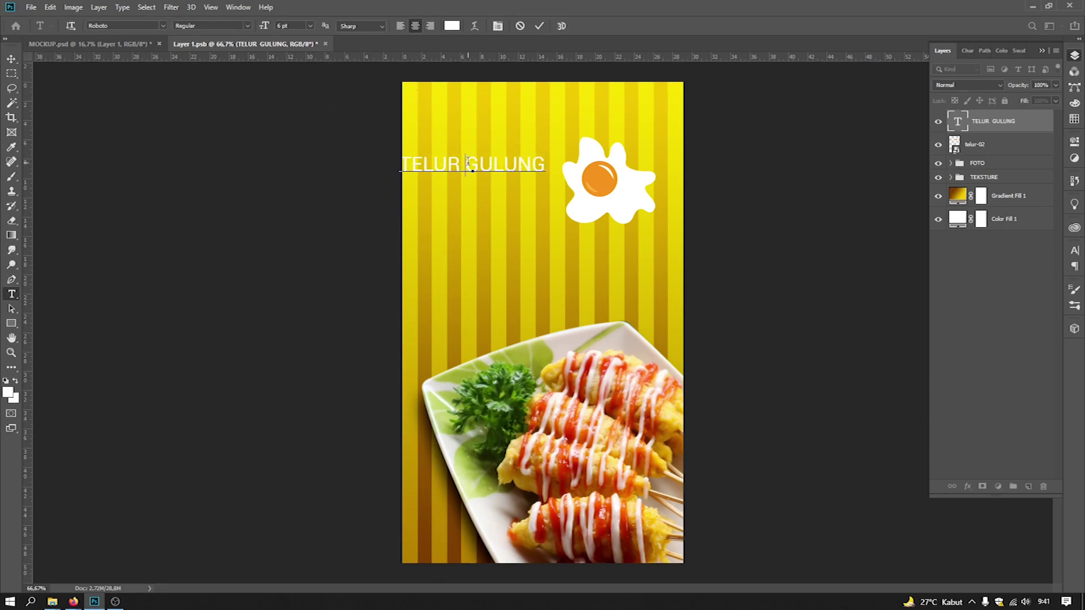
key("BackSpace")
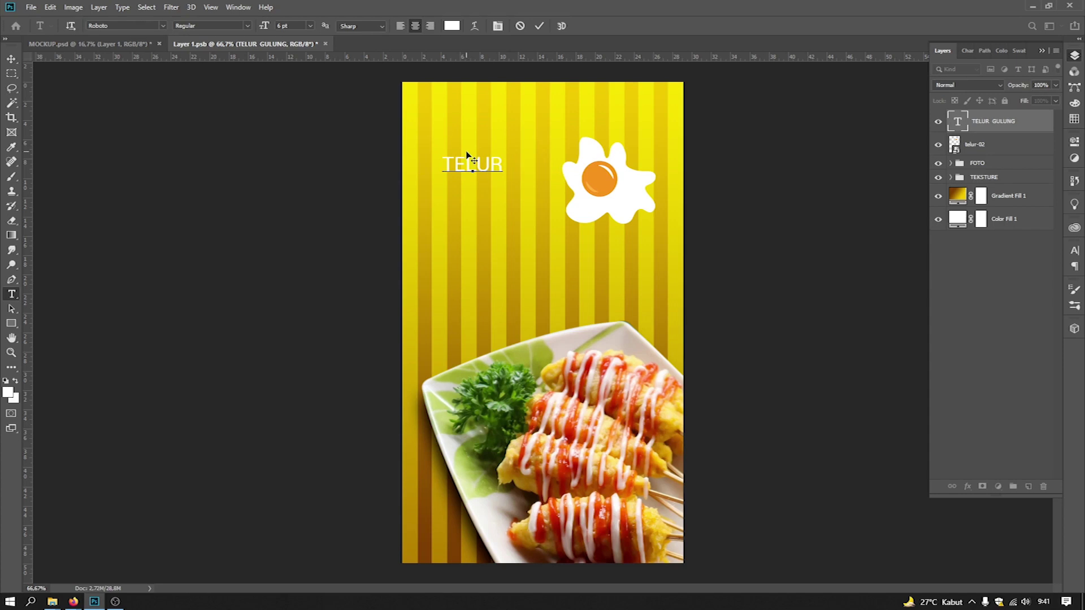
Step: Move the TELUR text higher, and try to reshape its tall bounding box to 810.05% width and 11.37% height
left_click(11, 59)
mouse_move(481, 168)
left_mouse_down()
mouse_move(504, 203)
mouse_move(491, 143)
mouse_move(492, 154)
mouse_move(460, 129)
mouse_move(474, 153)
left_mouse_up()
key("ctrl+z")
key("ctrl+t")
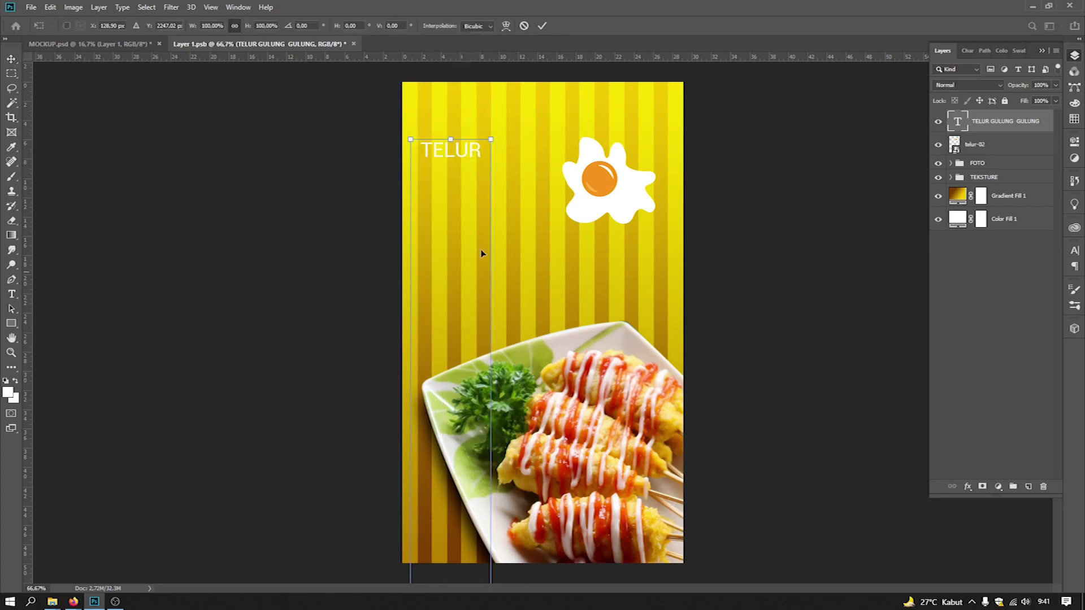
key("ctrl+minus")
key("ctrl+minus")
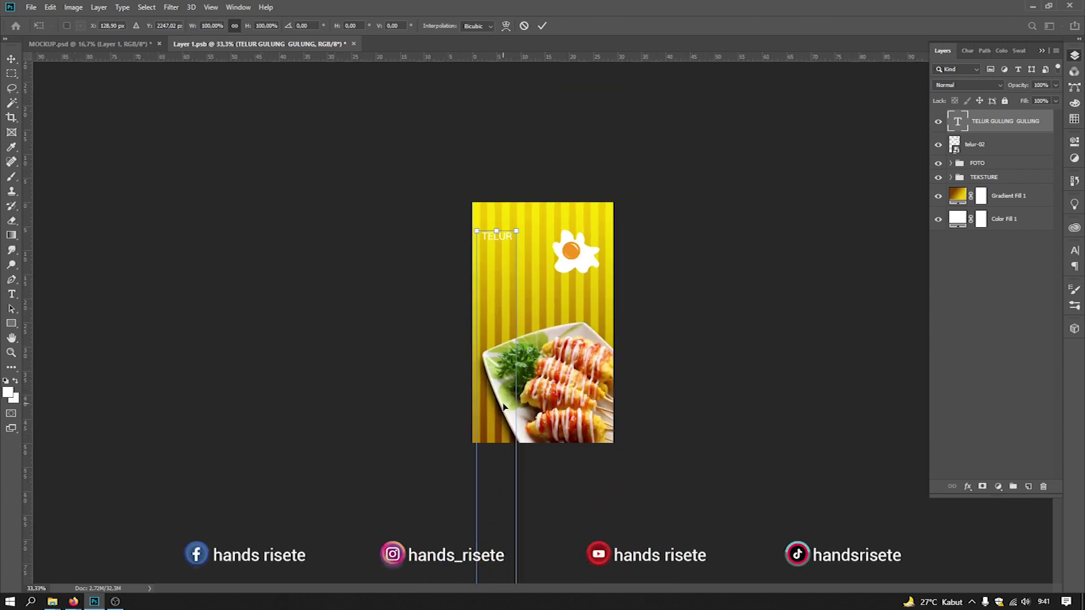
key("ctrl+minus")
key("ctrl+minus")
key("ctrl+minus")
key("ctrl+minus")
left_click_drag(530, 506, 540, 454)
key("ctrl+z")
left_click_drag(538, 402, 610, 384)
left_click_drag(567, 498, 573, 321)
Step: Shift the stretched text across the artwork, apply the transform, and delete the text layer
key("ctrl+plus")
key("ctrl+plus")
key("ctrl+plus")
key("ctrl+plus")
key("ctrl+plus")
key("ctrl+plus")
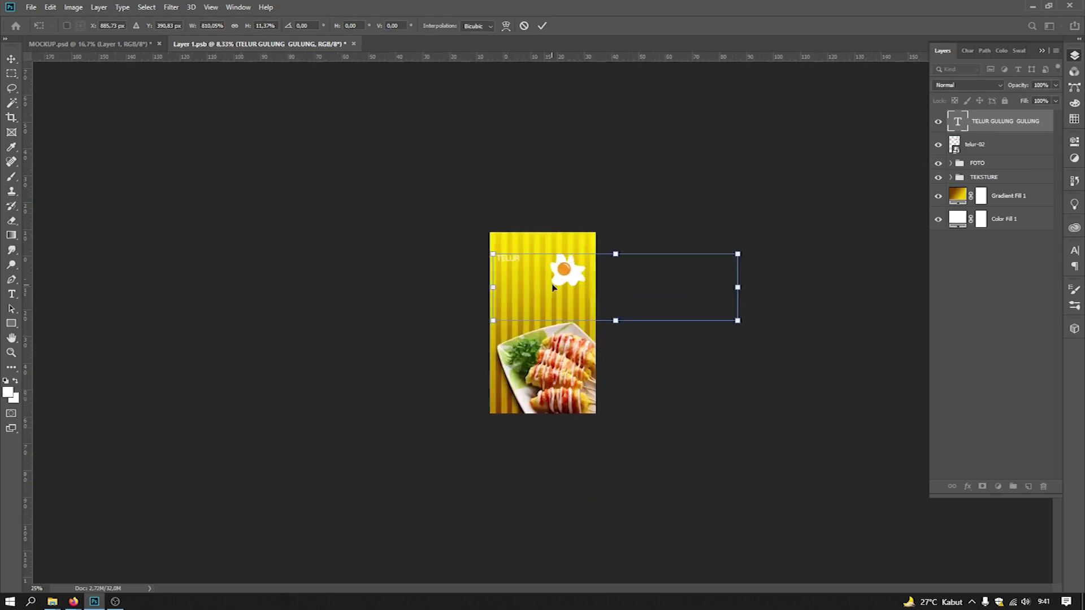
left_click_drag(544, 247, 129, 302)
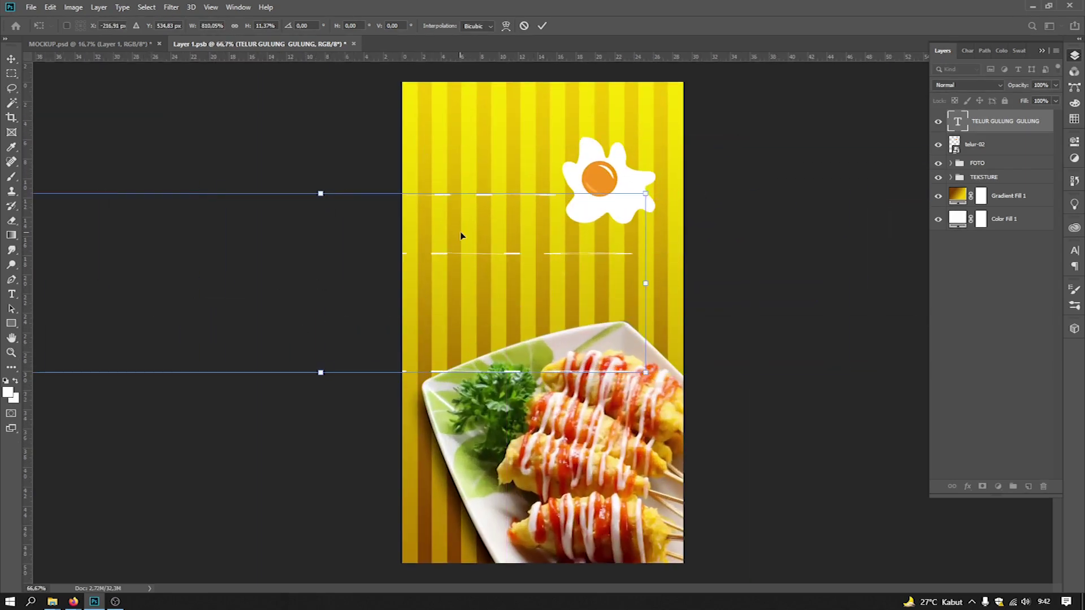
key("Return")
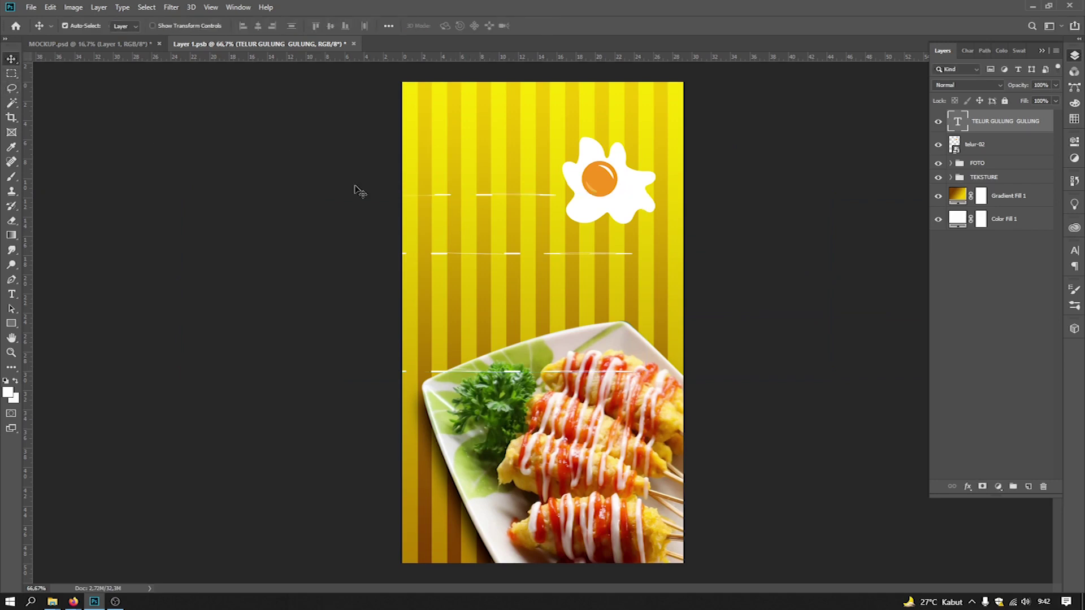
key("Delete")
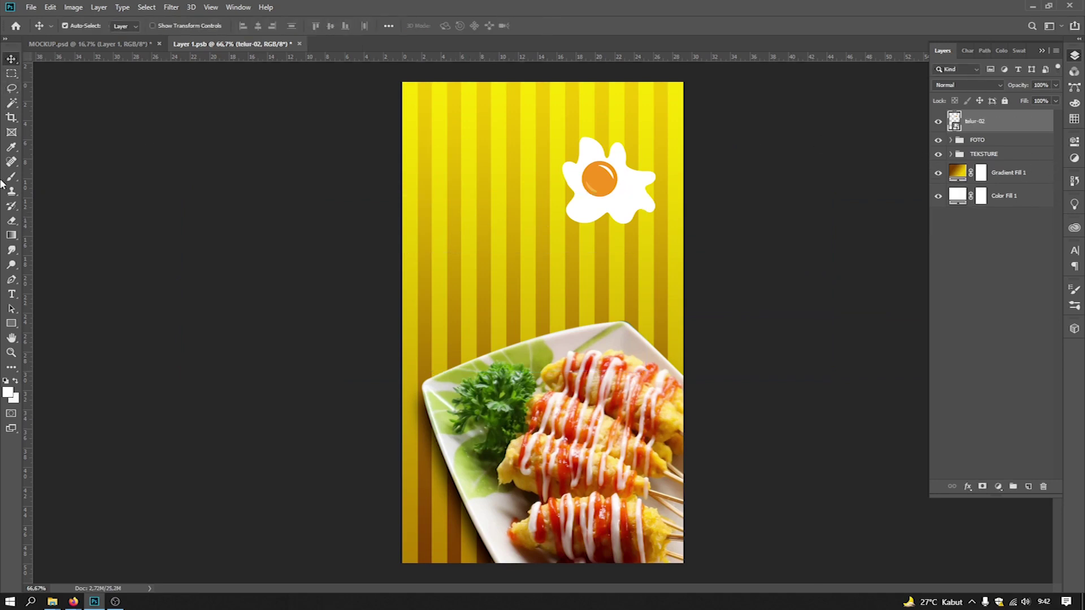
Step: Add the title text TELUR near the artwork's upper edge, beside the egg, and set its font to Bebas
left_click(12, 294)
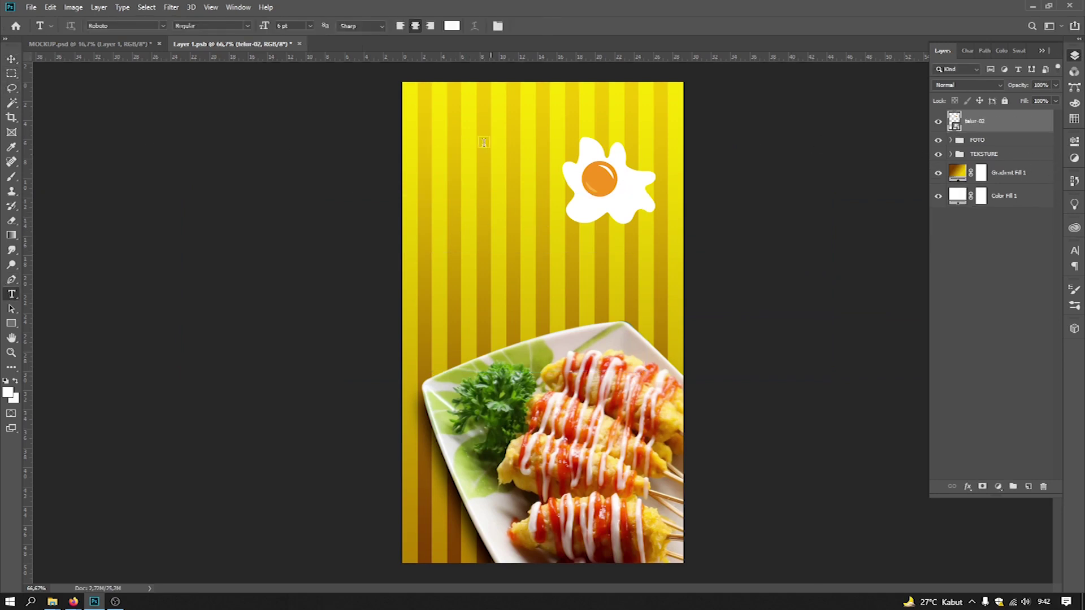
left_click(442, 136)
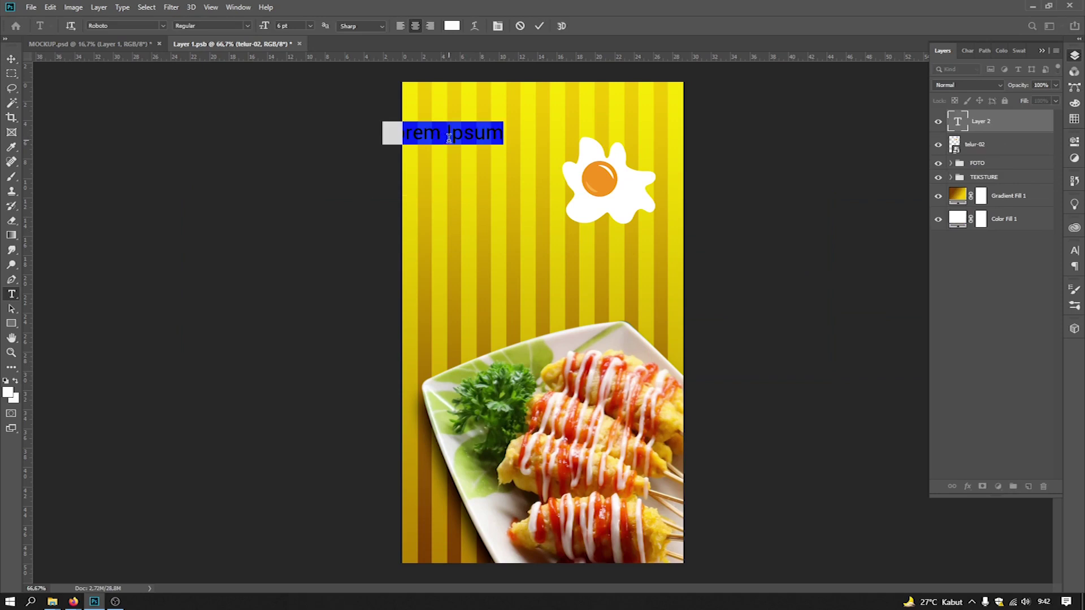
type("TELUR")
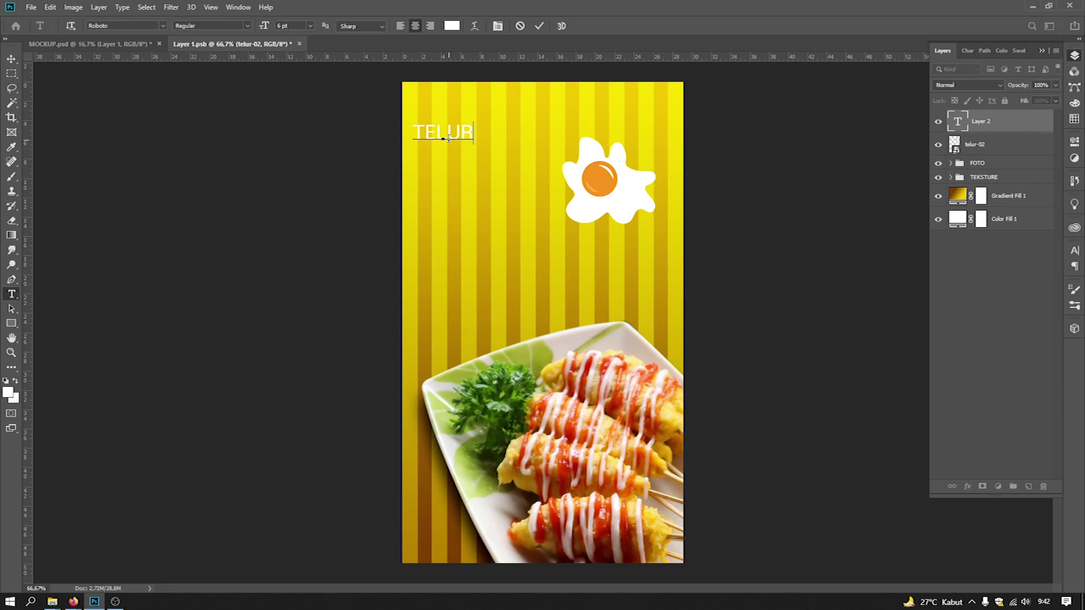
key("ctrl+a")
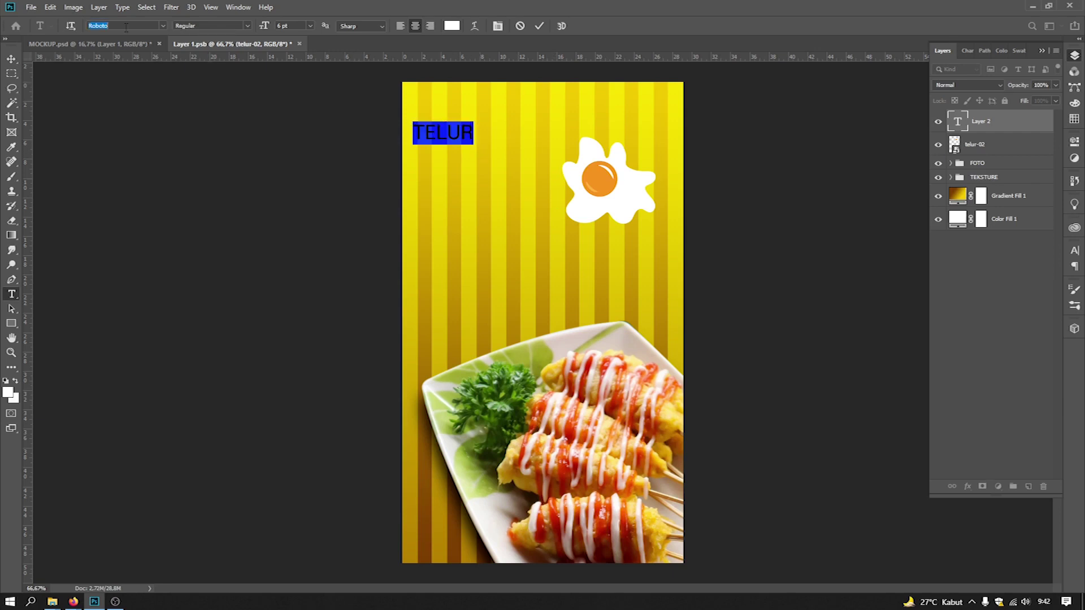
left_click(162, 25)
type("BE")
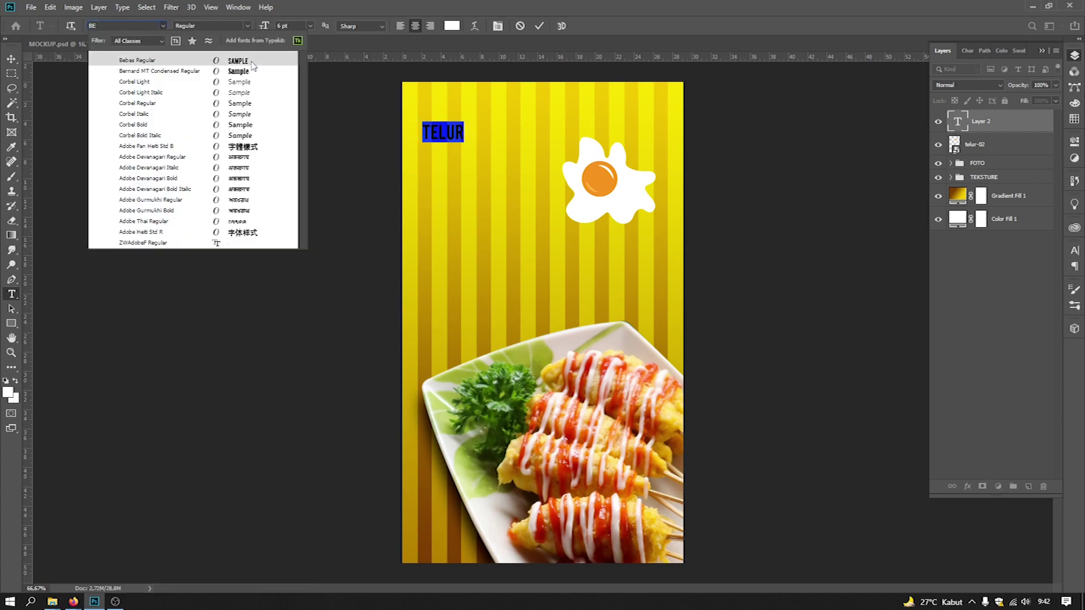
key("Return")
Step: Move TELUR down and to the right, closer to the egg, and set its text colour to black (000000)
left_click(11, 58)
left_click_drag(458, 138, 500, 180)
left_click(11, 295)
double_click(511, 159)
left_click(452, 26)
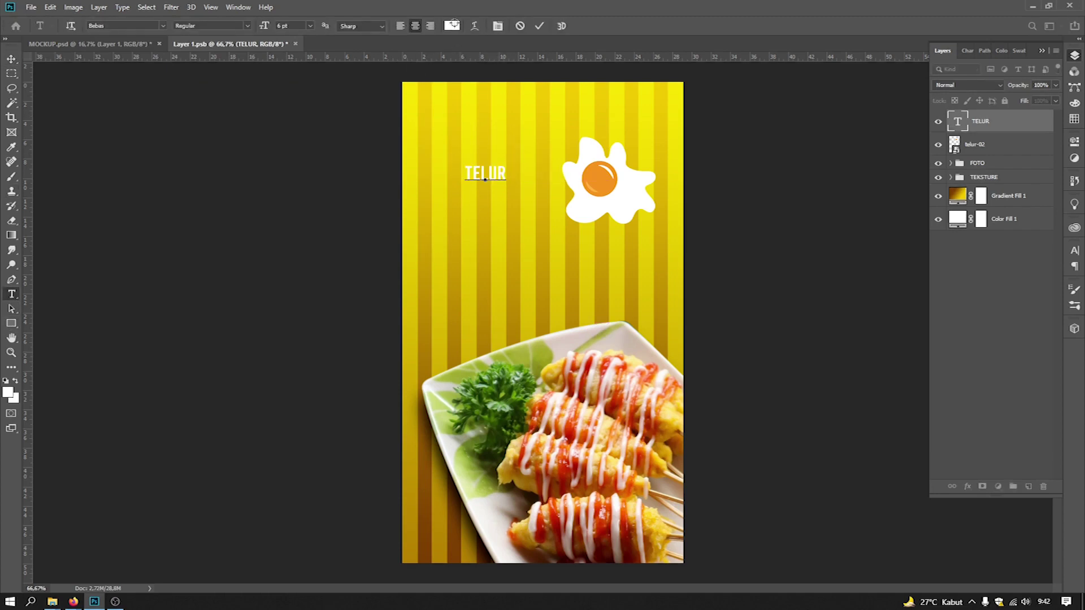
type("000000")
left_click(1034, 392)
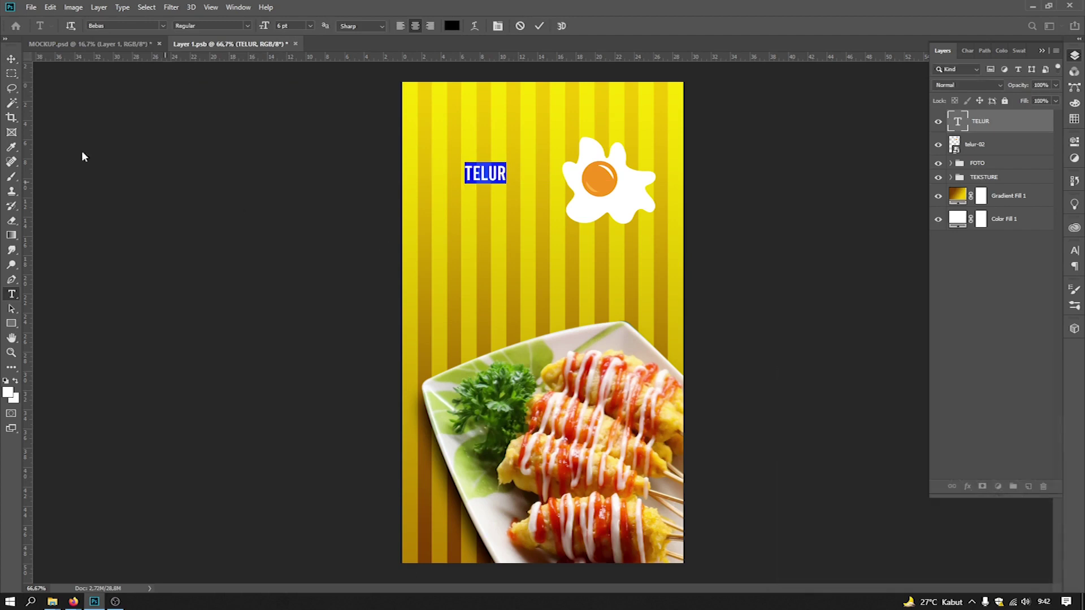
Step: Duplicate the TELUR text so the two stack beside the egg, and change the lower one to GULUNG
left_click(10, 58)
mouse_move(500, 178)
left_mouse_down()
mouse_move(511, 150)
mouse_move(523, 163)
mouse_move(514, 170)
left_mouse_up()
left_click(12, 294)
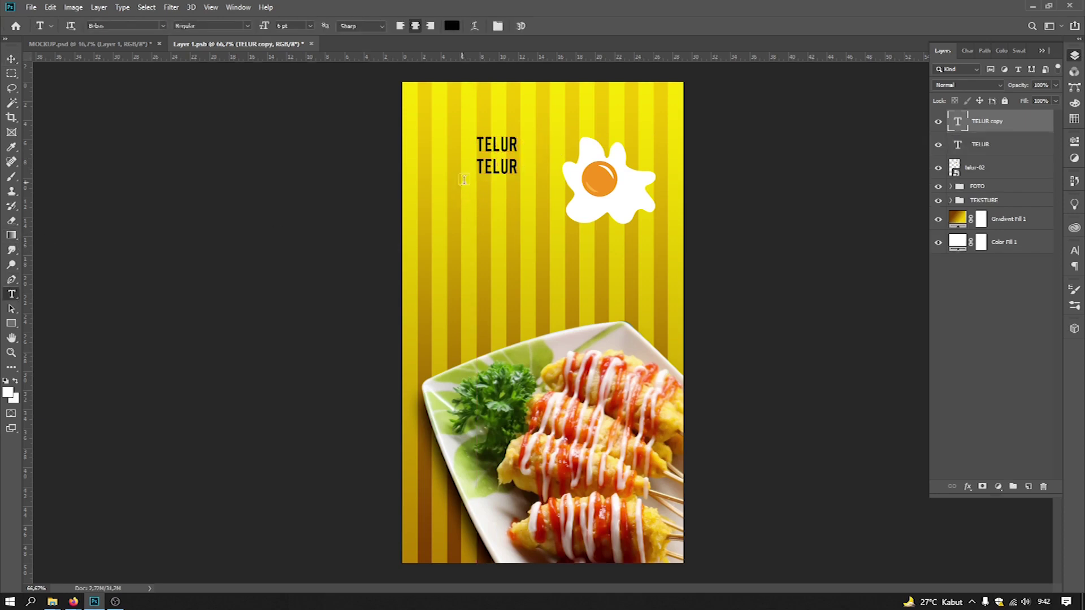
double_click(493, 168)
type("GIIK")
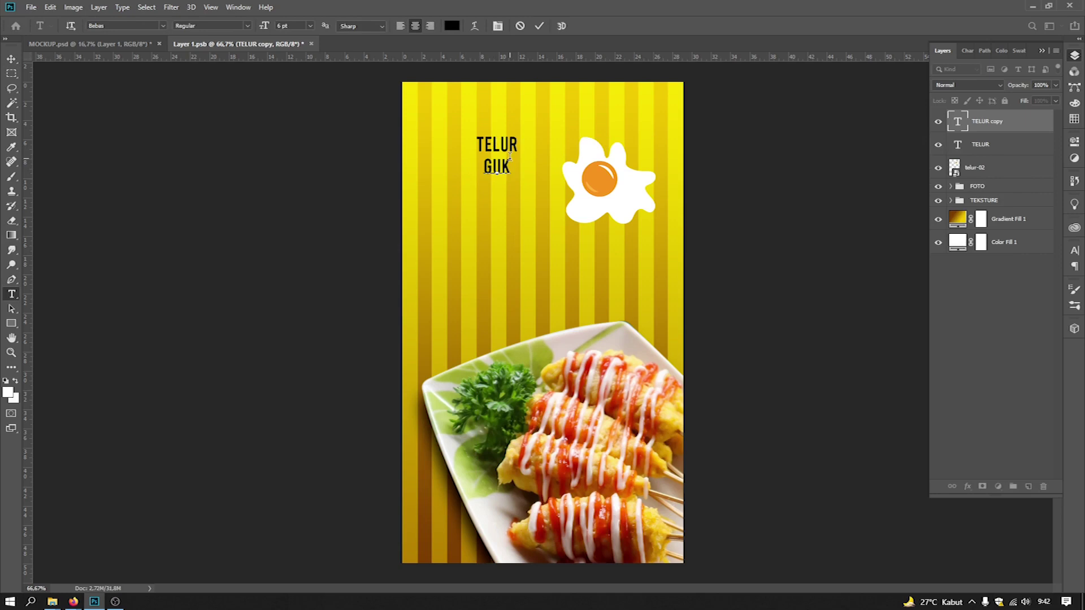
key("BackSpace")
key("BackSpace")
key("BackSpace")
type("ULUNG")
left_click(11, 58)
Step: Move TELUR closer above GULUNG so that the right edges of both words line up
key("z")
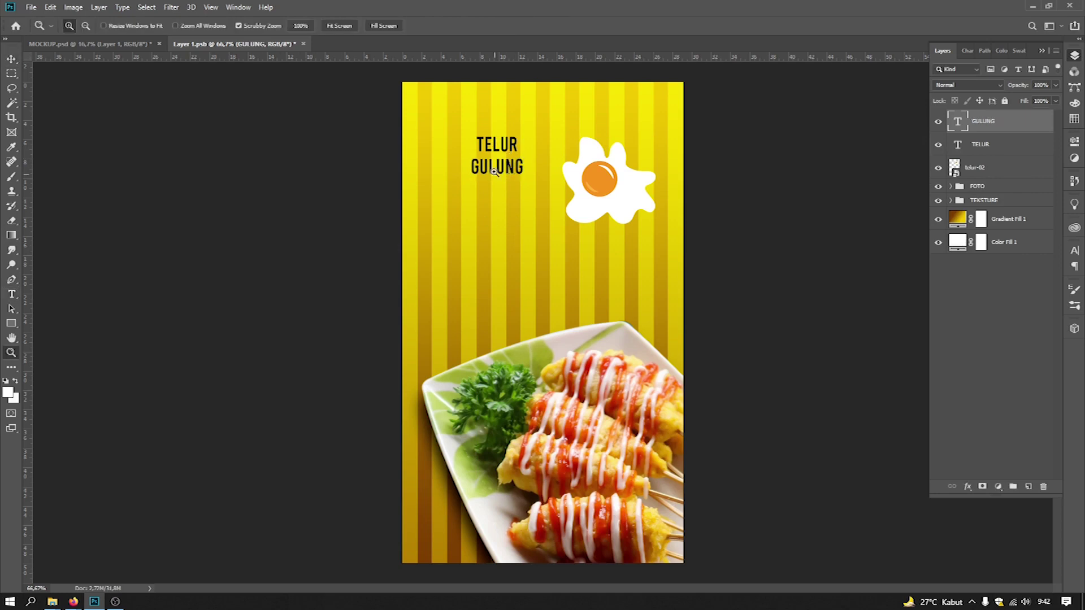
scroll(497, 169, "up", 5)
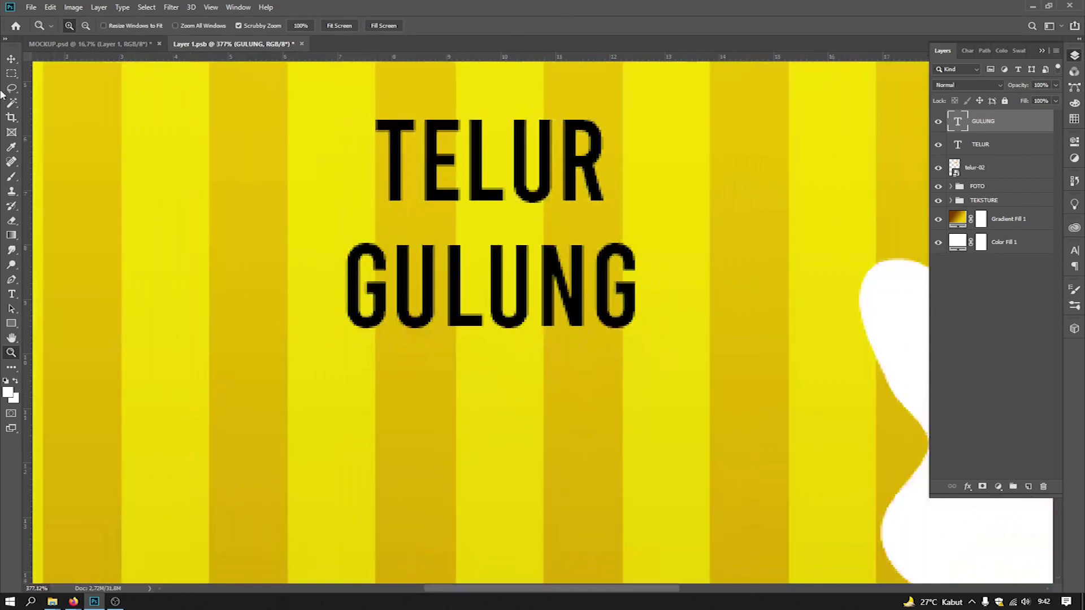
left_click(11, 58)
left_click_drag(552, 172, 582, 193)
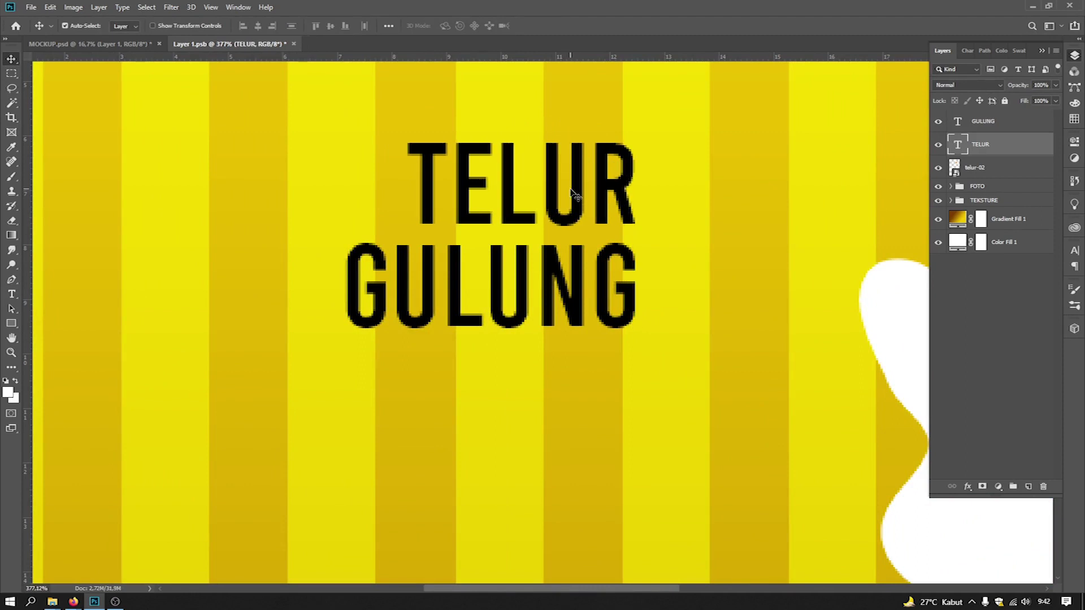
key("ctrl+0")
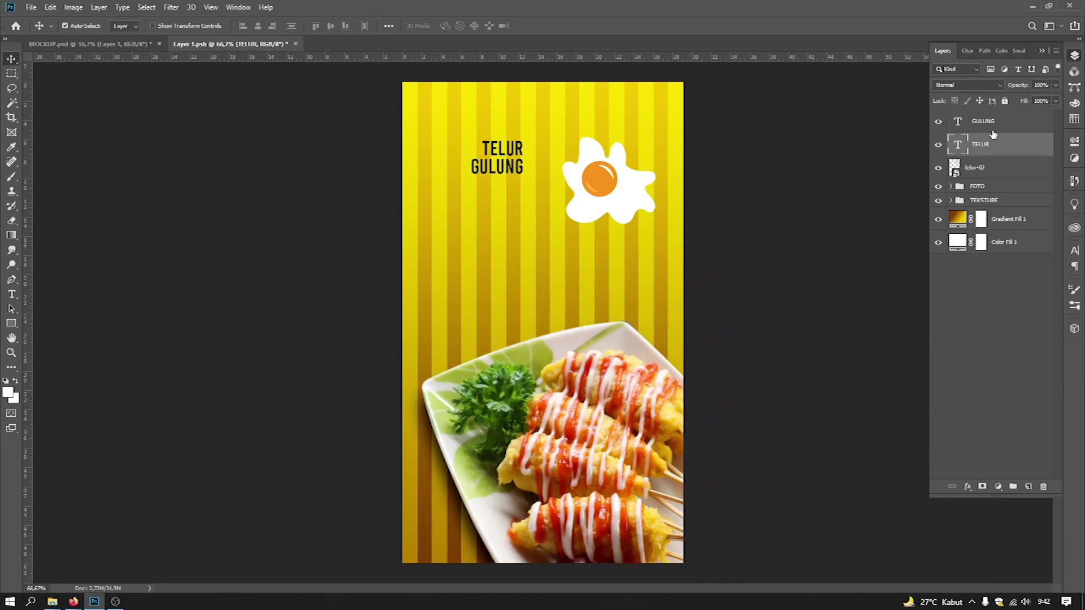
Step: Scale up TELUR and GULUNG as one group beside the egg illustration, and save the artwork
left_click(989, 128, "shift")
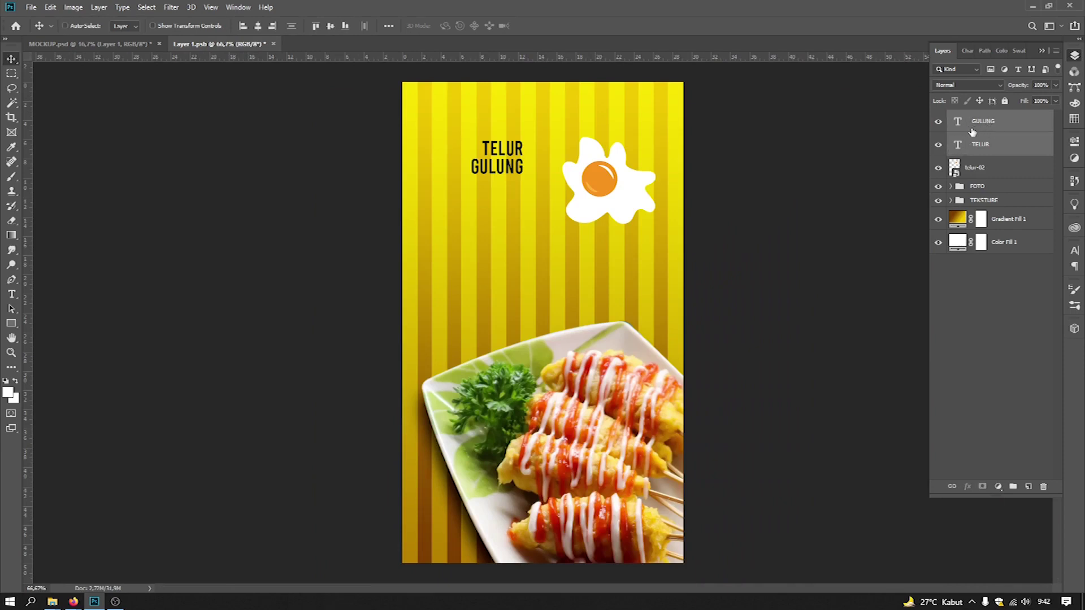
key("ctrl+g")
key("ctrl+t")
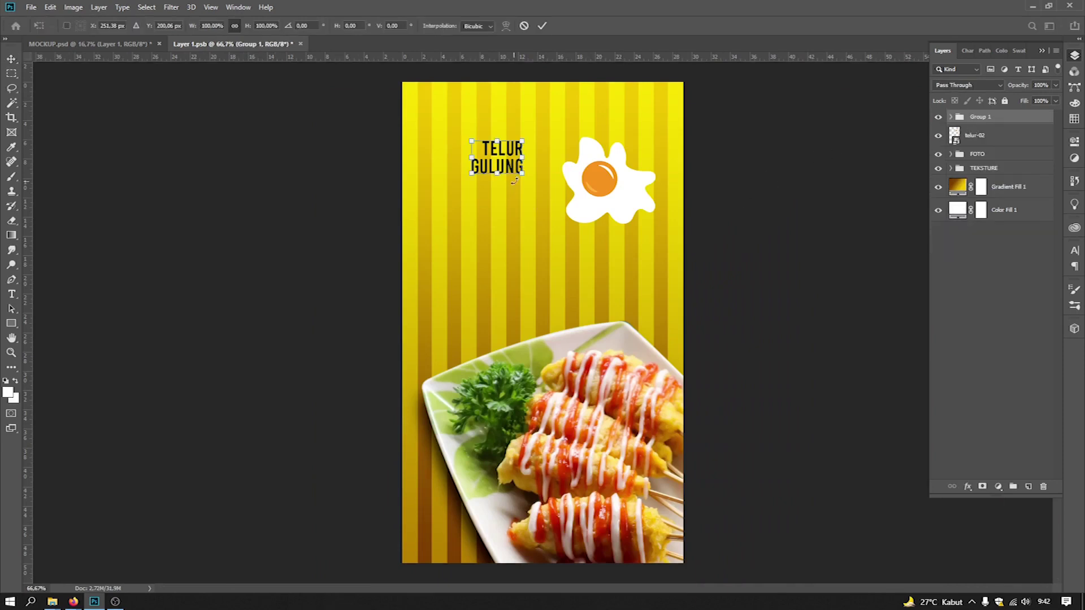
left_click_drag(522, 176, 525, 200)
key("Return")
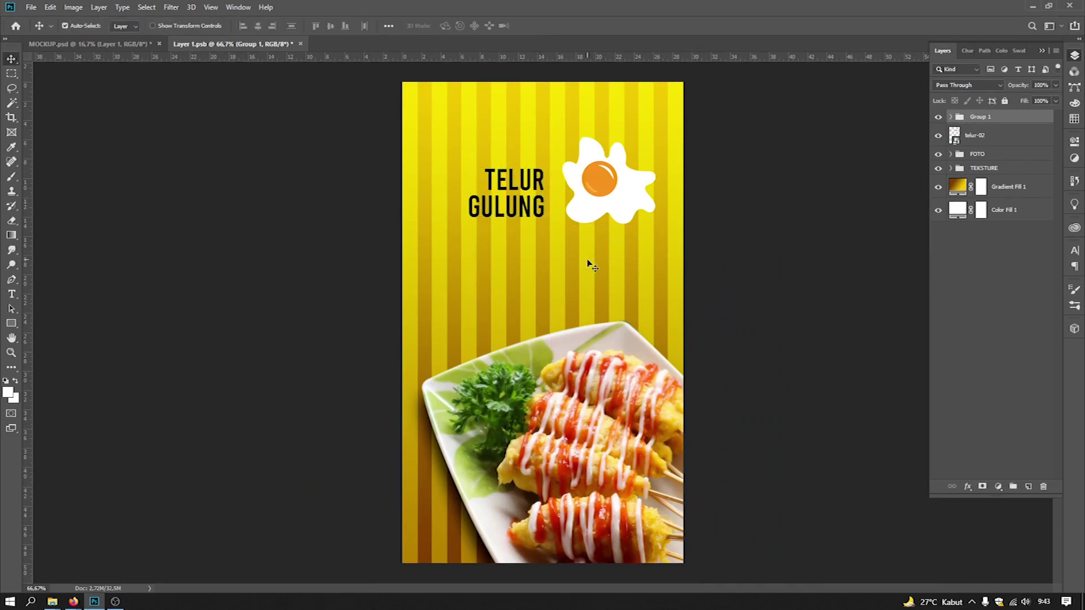
key("ctrl+s")
Step: Add the text JAMAN BIYEN between the TELUR GULUNG title and the food photo
left_click(11, 294)
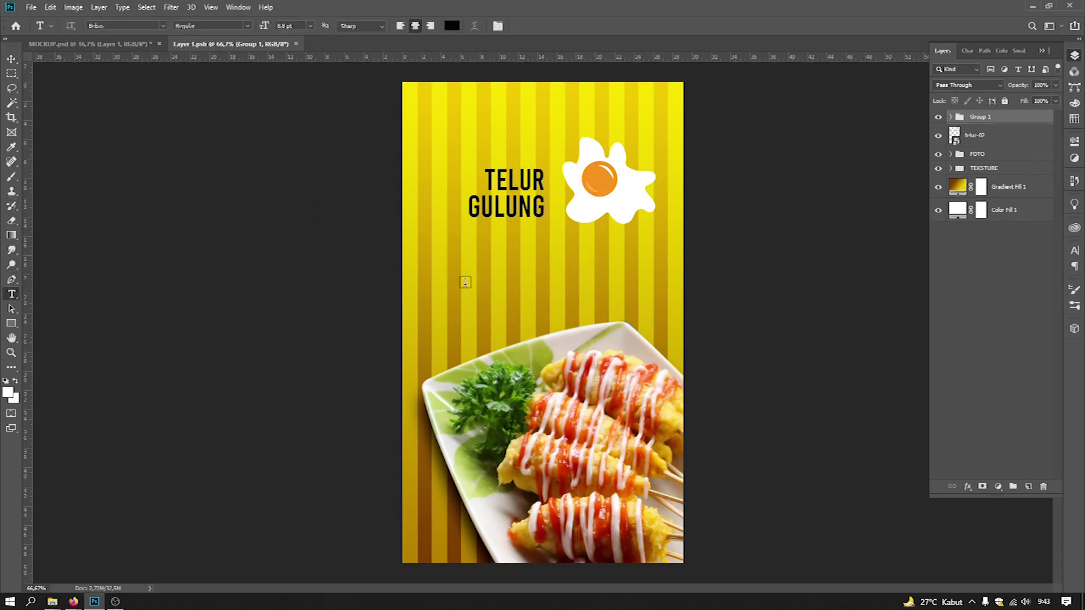
left_click(499, 273)
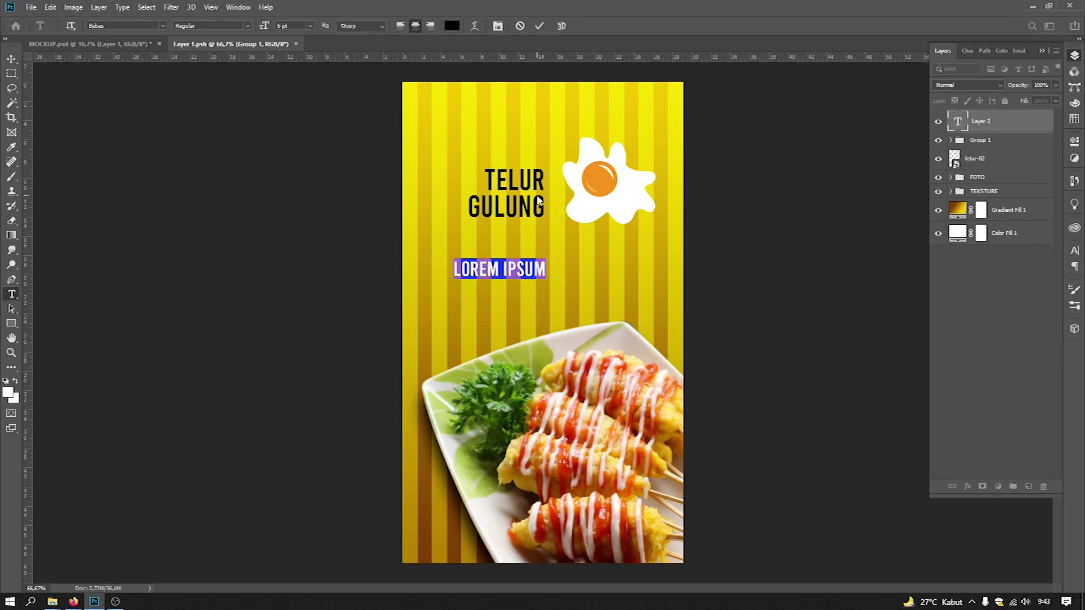
key("BackSpace")
type("JAMAN")
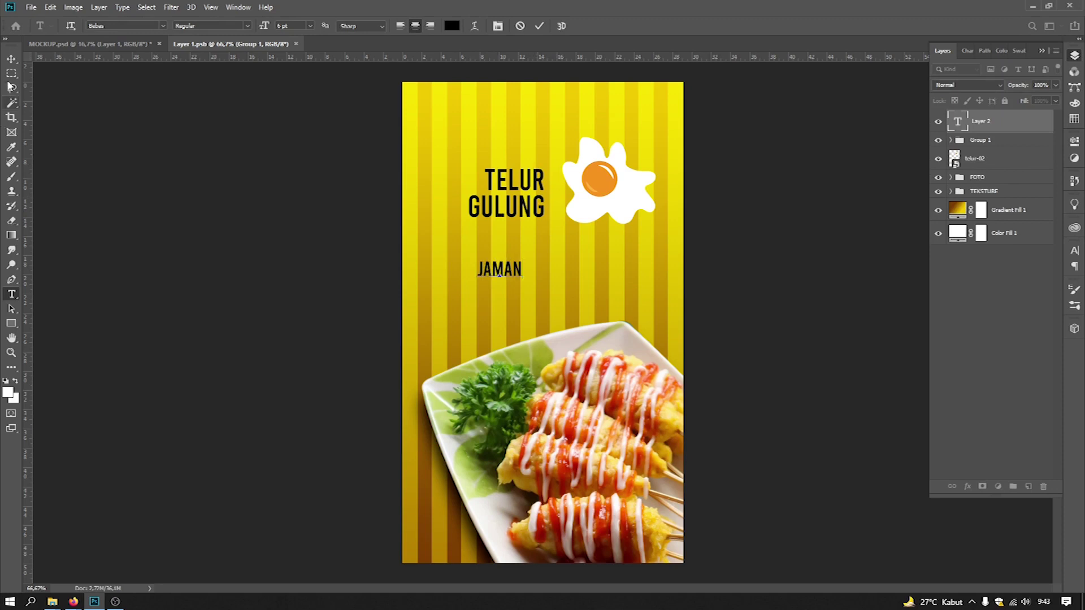
type(" BIYEN")
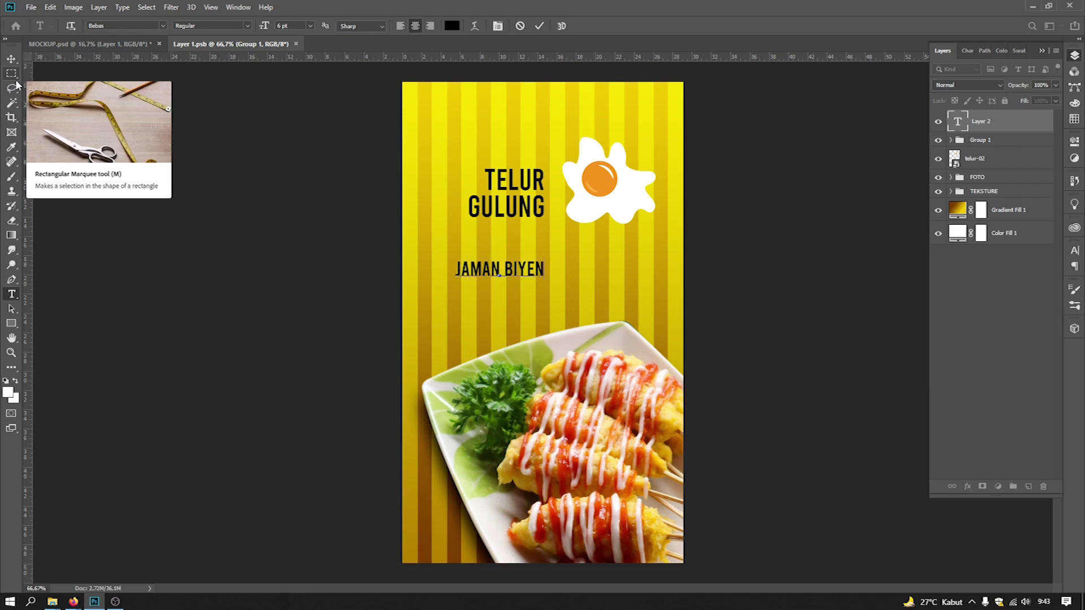
left_click(11, 59)
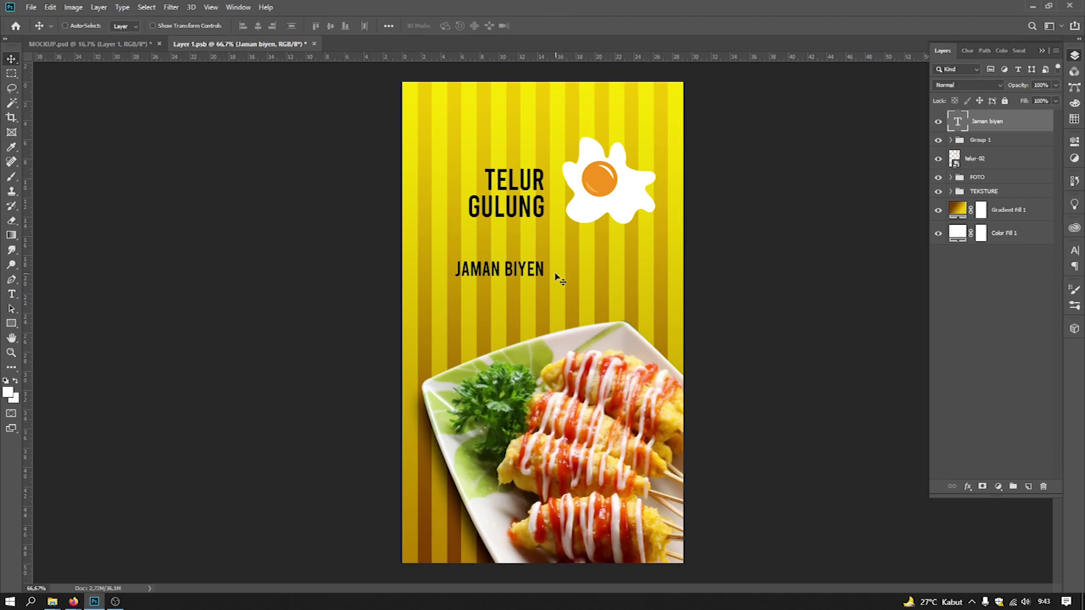
Step: Enlarge the JAMAN BIYEN text to about 234% so it spans from the title to the egg's far edge
key("ctrl+t")
left_click_drag(545, 258, 663, 231)
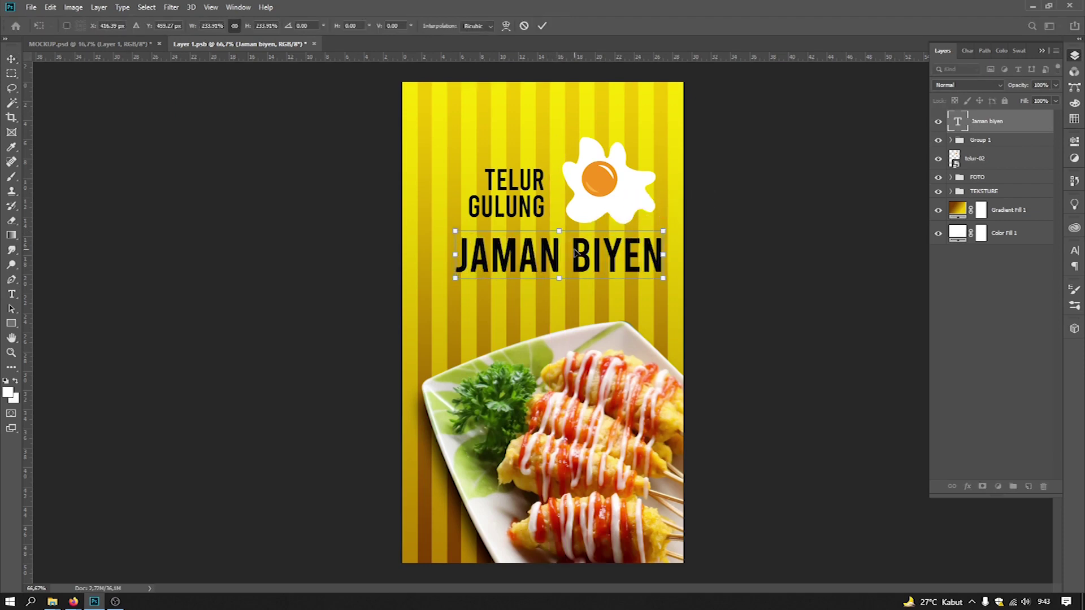
key("Return")
left_click(11, 294)
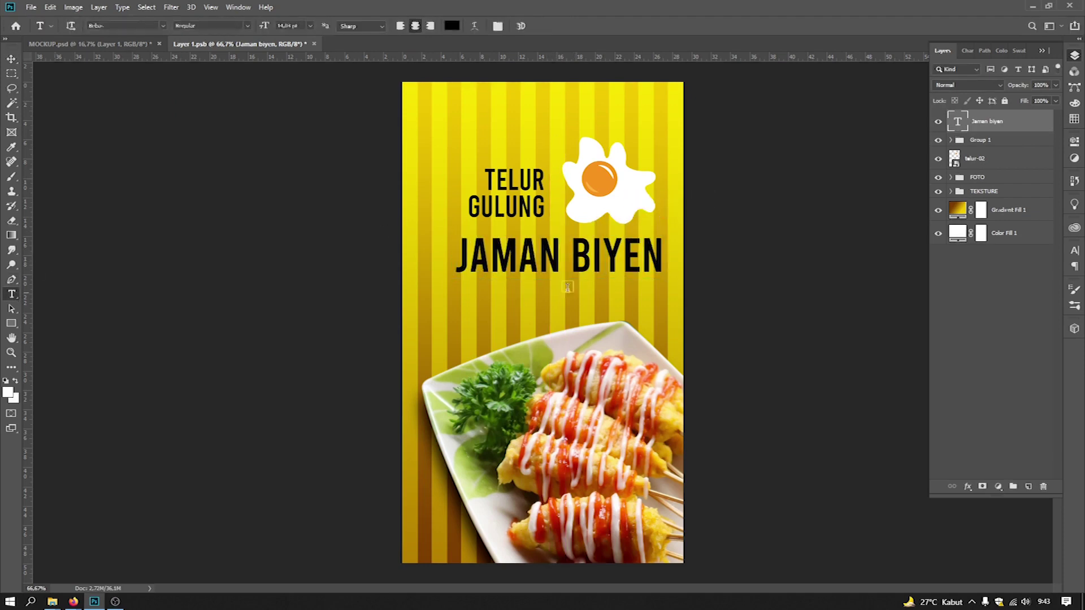
left_click(577, 256)
key("BackSpace")
key("Delete")
key("Delete")
key("Delete")
key("Delete")
key("Delete")
key("ctrl+z")
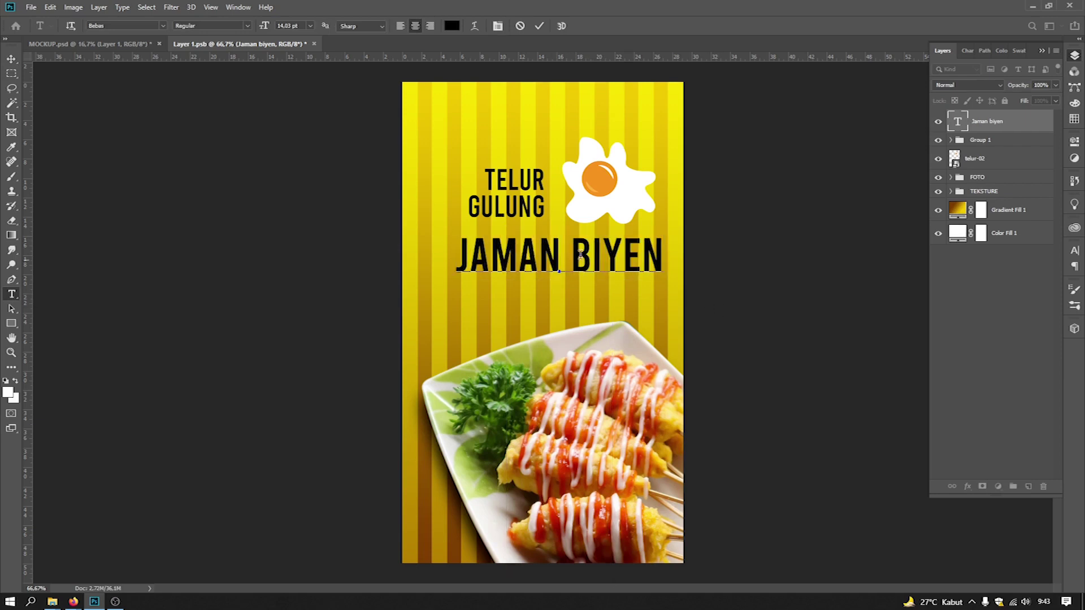
Step: Copy BIYEN and delete it from the JAMAN BIYEN text, and move the remaining JAMAN up under GULUNG
left_click_drag(567, 248, 760, 245)
key("ctrl+c")
key("BackSpace")
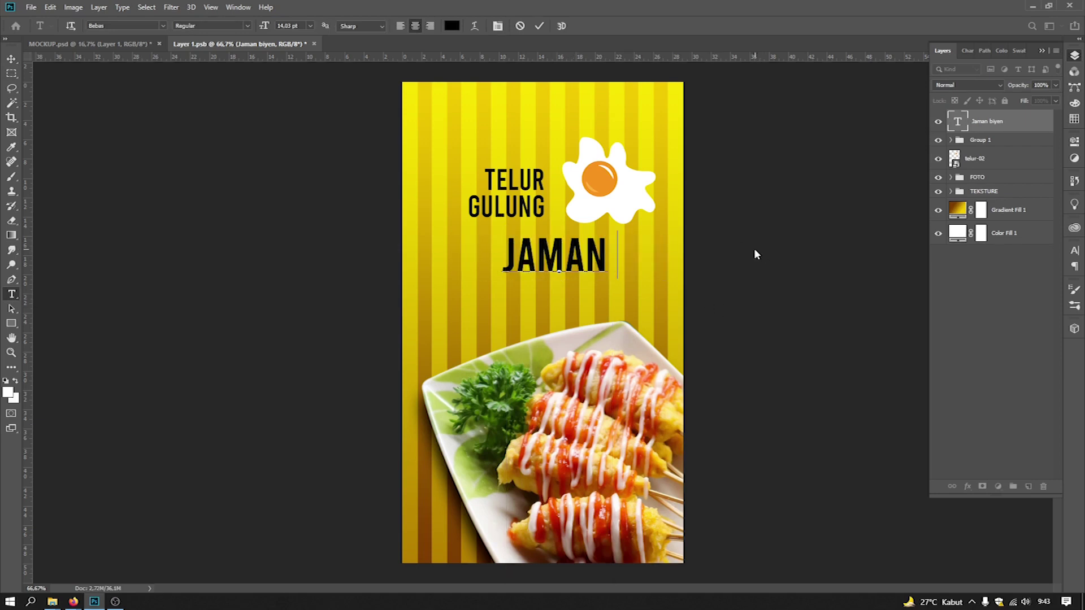
key("ctrl+Return")
key("v")
left_click_drag(577, 267, 574, 259)
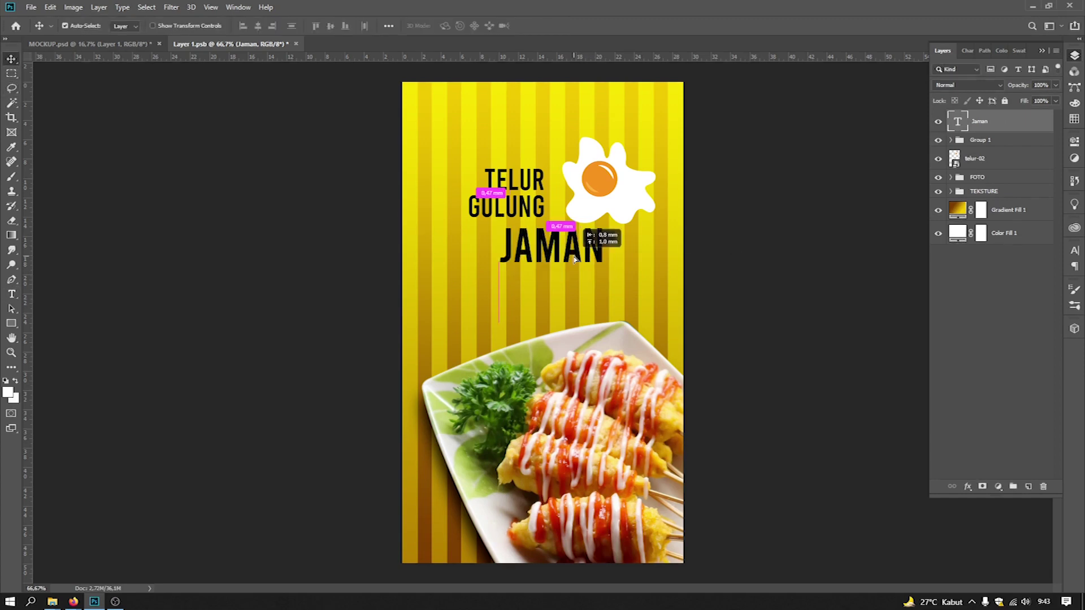
Step: Paste BIYEN as a separate text layer and place it centred just below JAMAN
left_click(11, 294)
left_click(442, 321)
key("ctrl+v")
left_click(11, 58)
left_click_drag(443, 322, 555, 289)
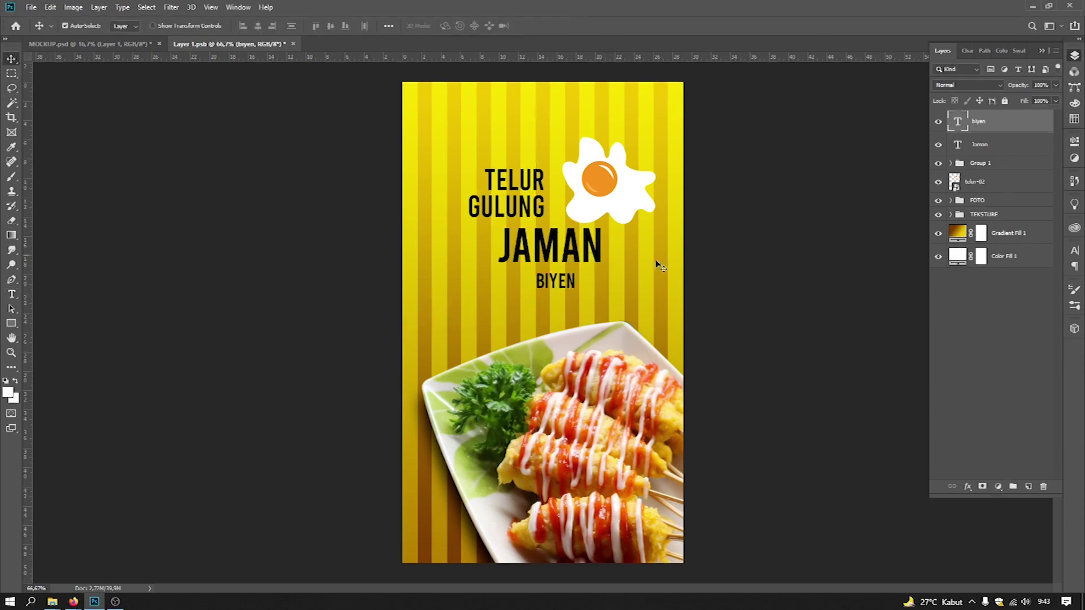
Step: Set the font of the JAMAN text to Broken Heart
left_click(986, 148)
left_click(12, 294)
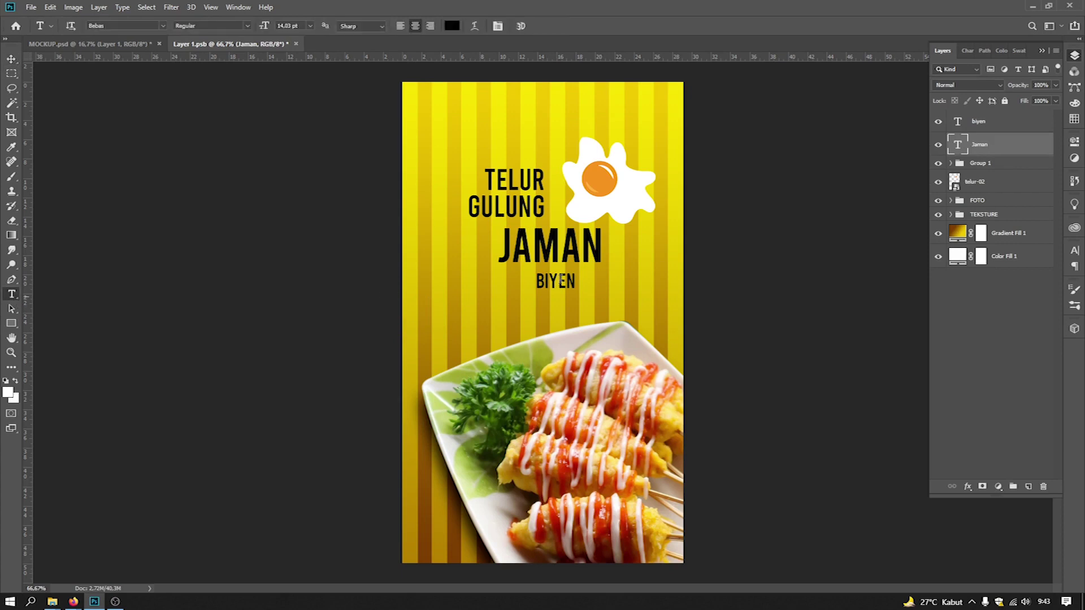
left_click(564, 247)
key("ctrl+a")
left_click(131, 25)
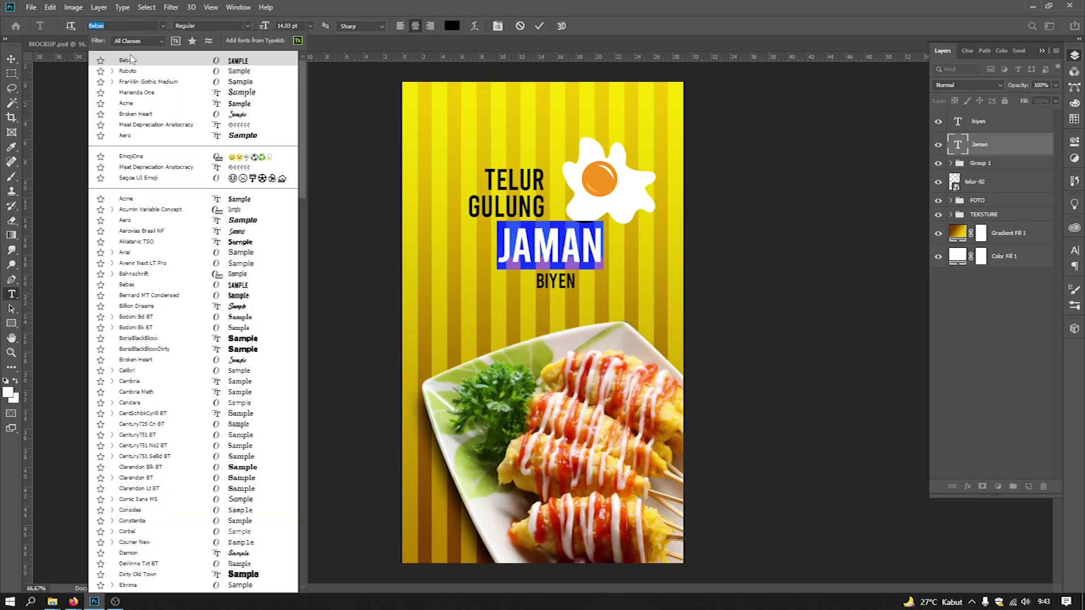
left_click(135, 113)
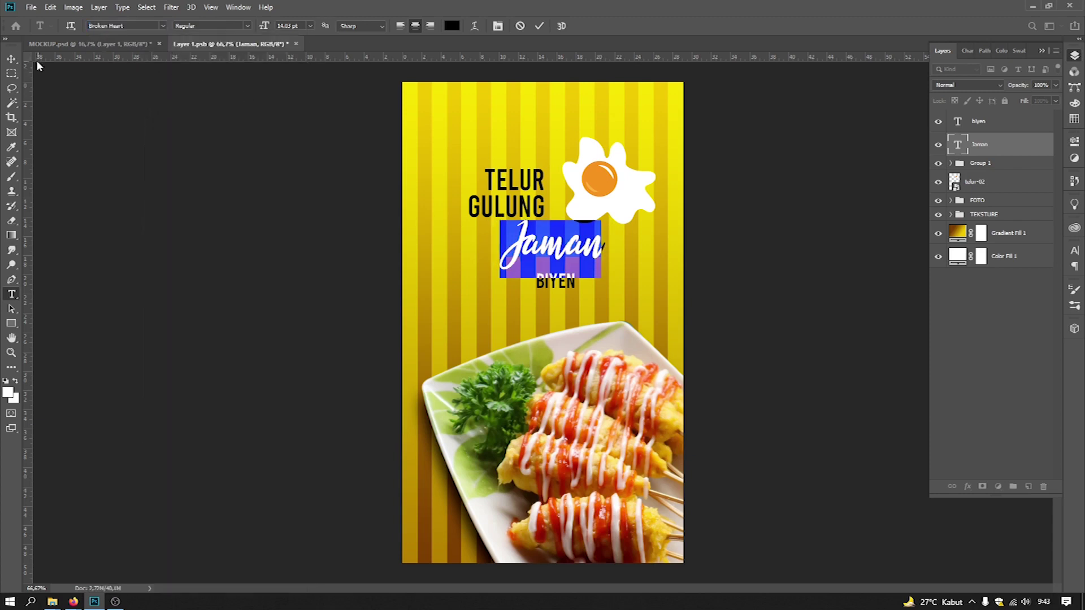
left_click(11, 58)
left_click(977, 170)
left_click(977, 151)
left_click(981, 125)
left_click(11, 308)
left_click(11, 294)
left_click(568, 251)
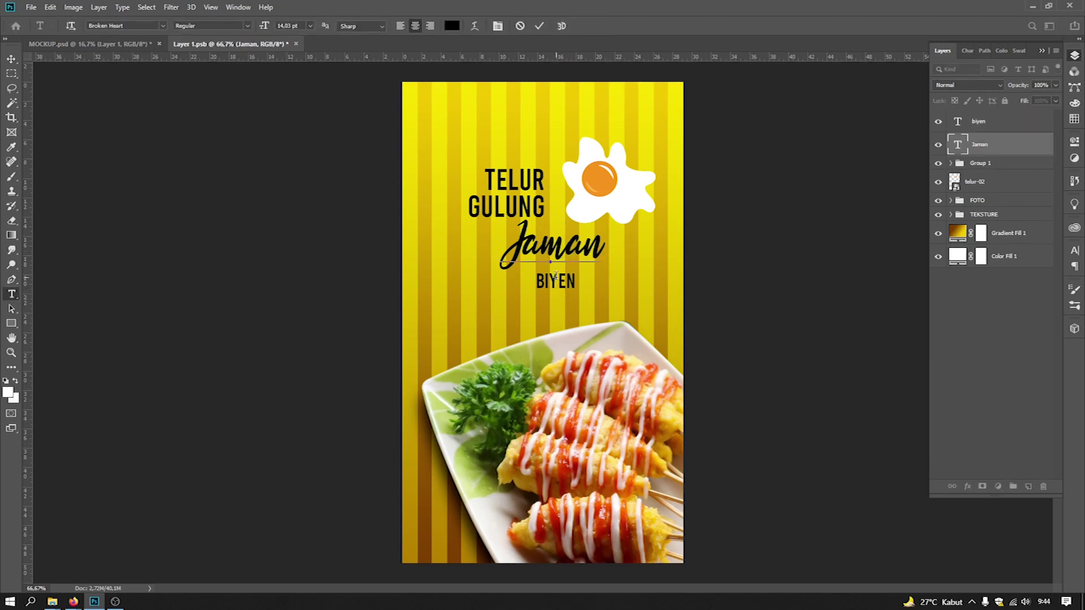
left_click(11, 59)
Step: Set the font of the BIYEN text to Broken Heart
left_click(11, 294)
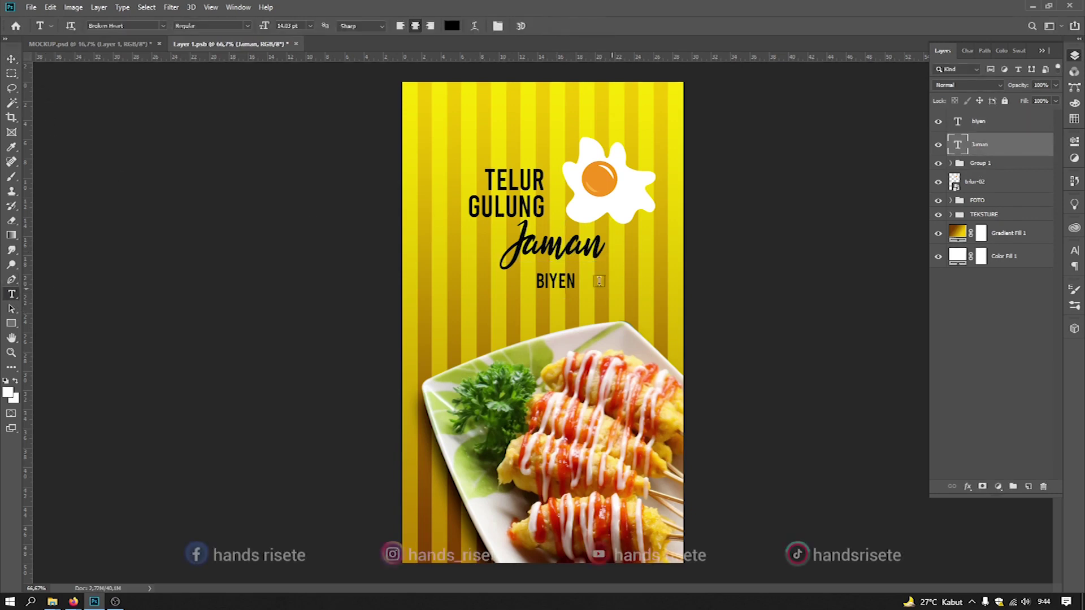
double_click(549, 275)
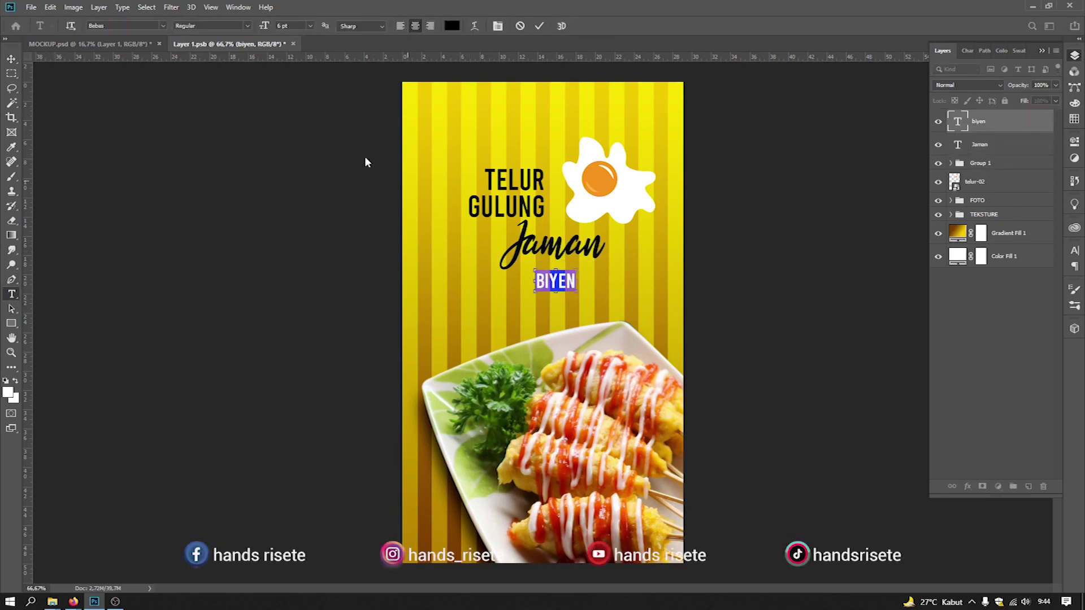
left_click(163, 26)
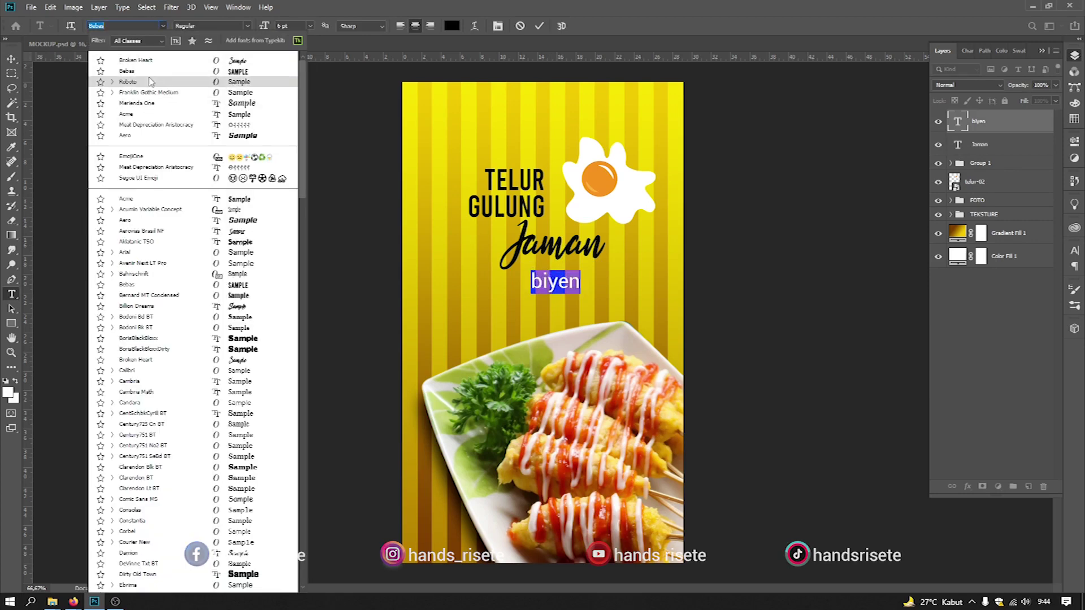
left_click(150, 61)
left_click(11, 58)
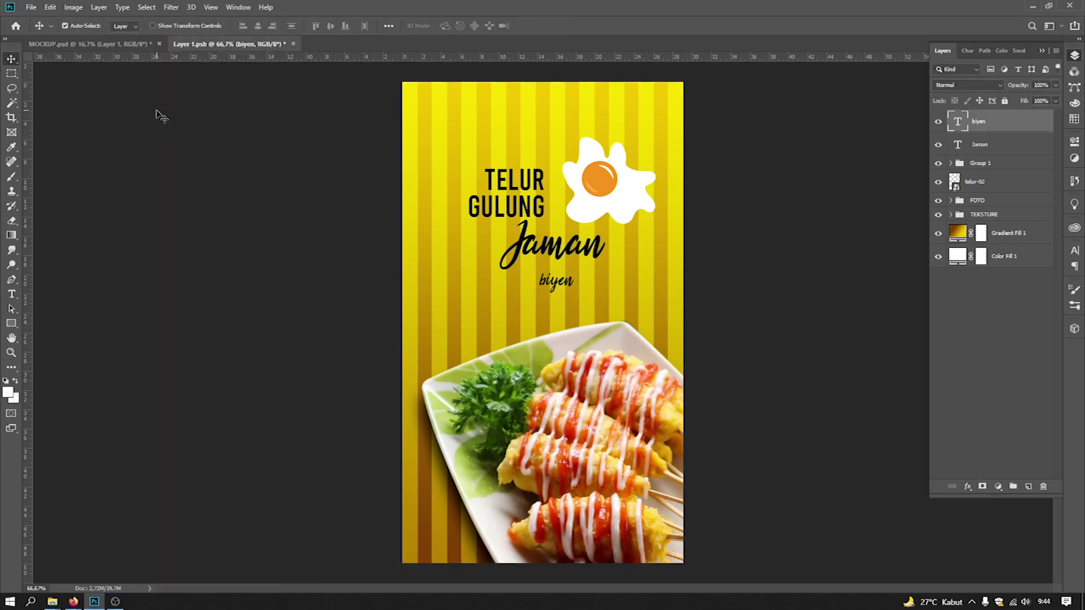
Step: Enlarge the biyen text, place it just under Jaman, and capitalize its first letter so it reads Biyen
key("ctrl+t")
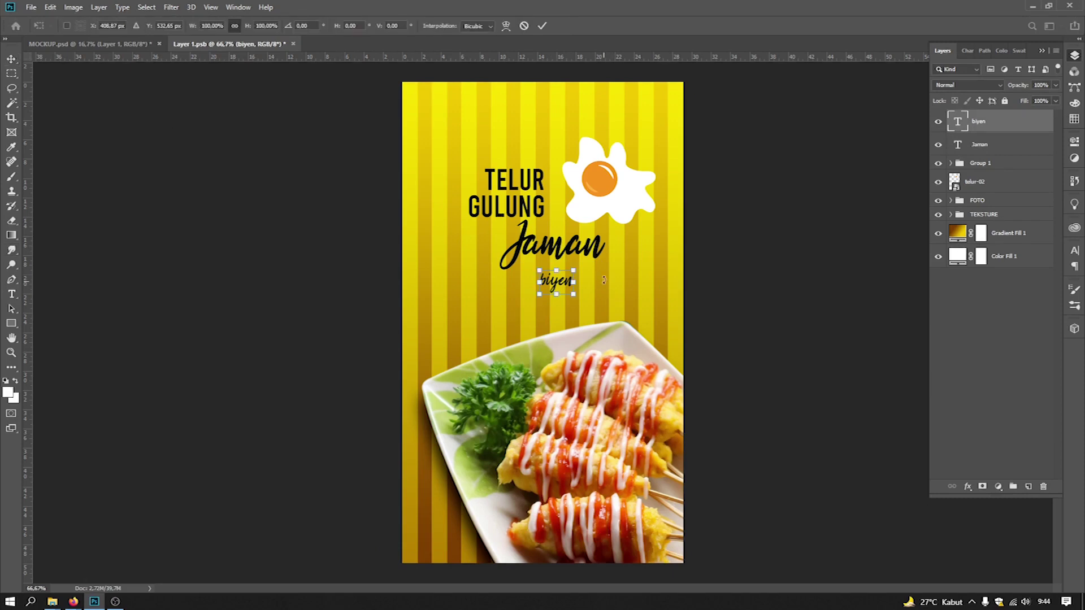
left_click_drag(576, 268, 595, 255)
left_click_drag(545, 281, 511, 285)
key("Return")
key("t")
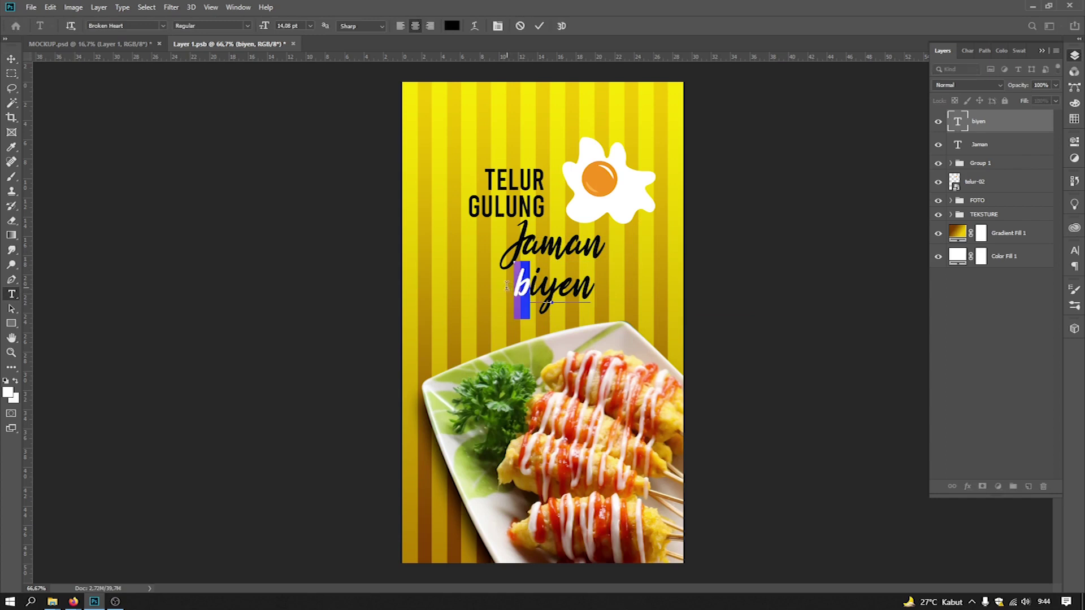
type("B")
left_click(11, 59)
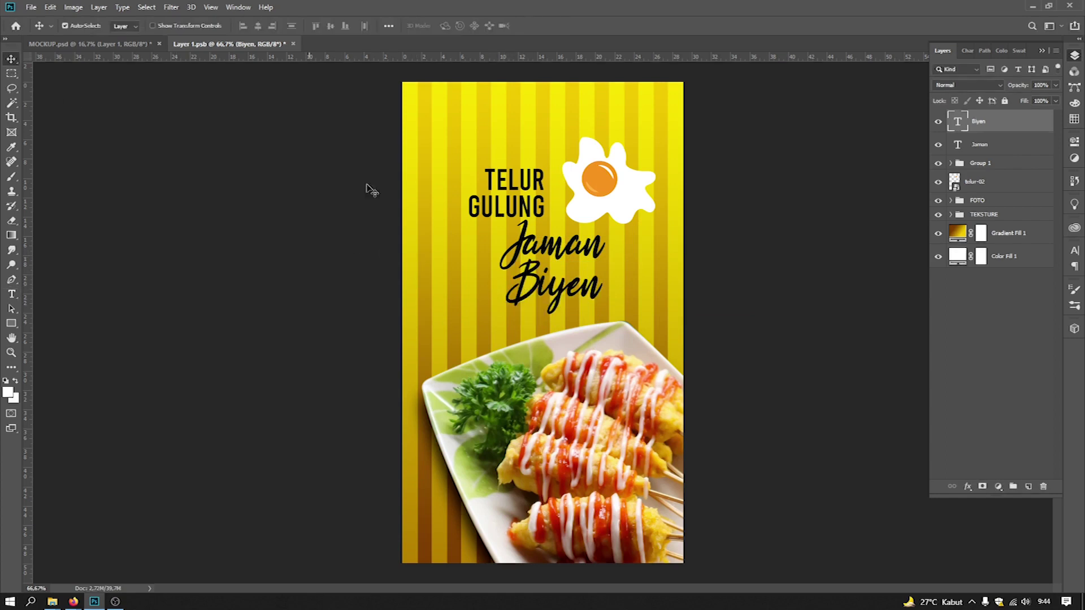
Step: Shift the Biyen text slightly up so it sits closer under Jaman
key("ctrl+plus")
key("ctrl+plus")
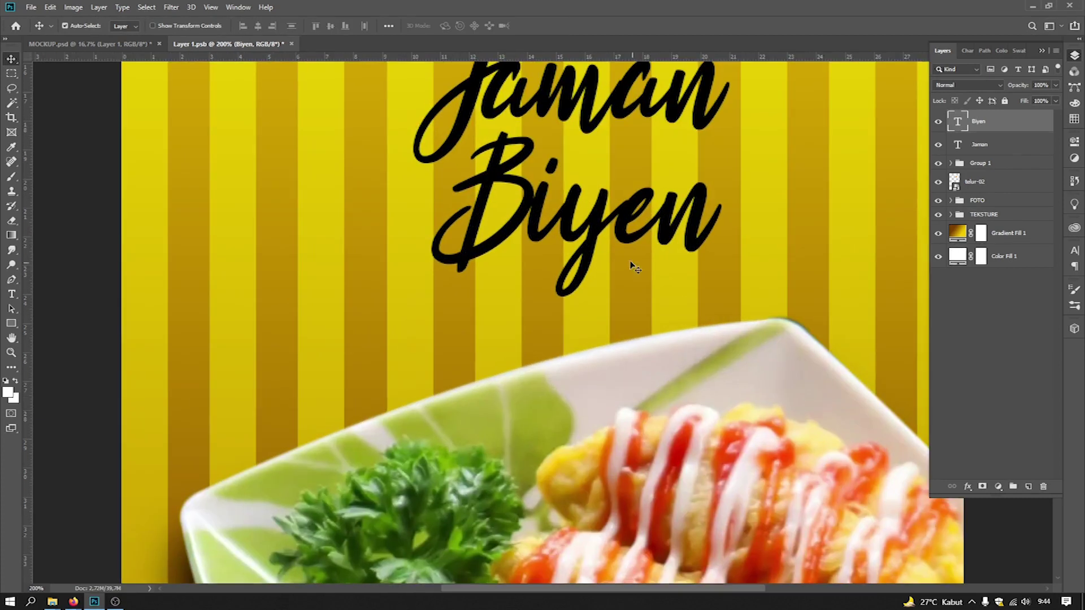
left_click_drag(577, 220, 572, 196)
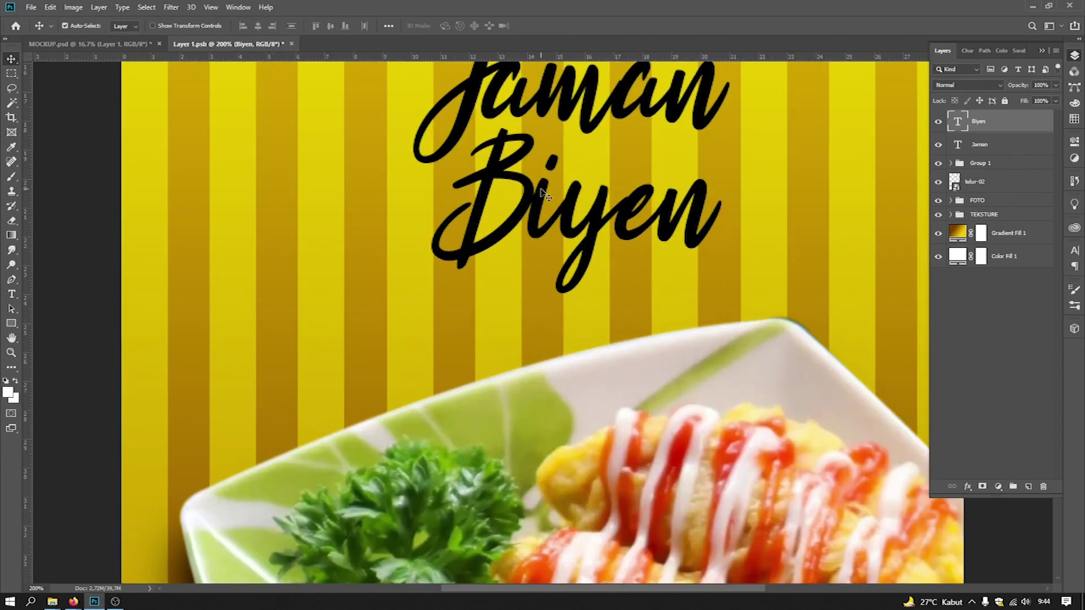
Step: Move the Jaman and Biyen texts down together, leaving a gap below TELUR GULUNG
key("ctrl+minus")
scroll(690, 230, "up", 1)
left_click_drag(558, 275, 617, 301)
left_click(990, 130, "shift")
key("ctrl+t")
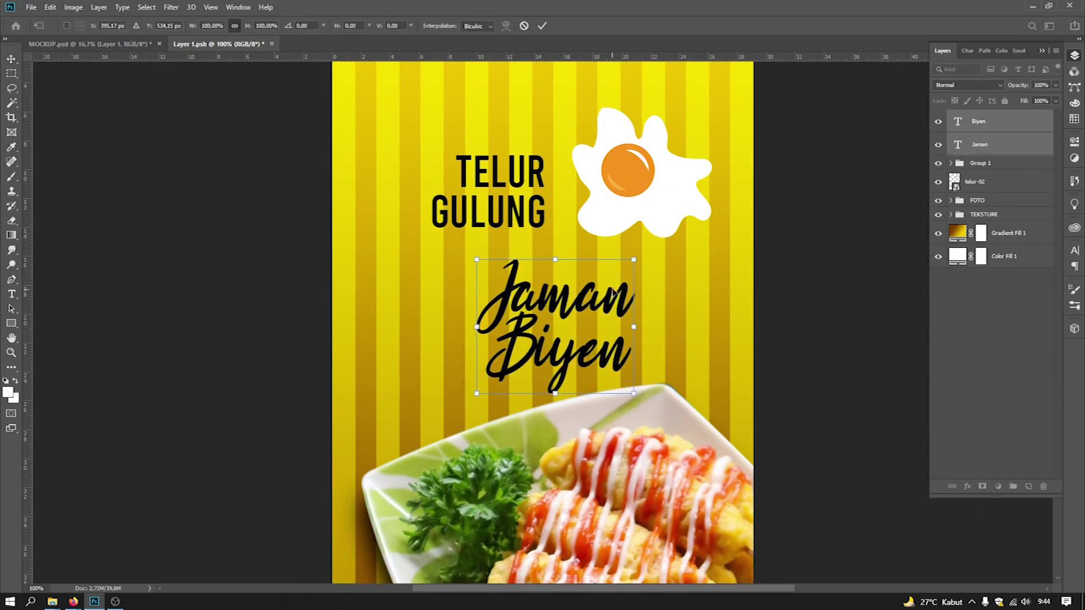
key("Return")
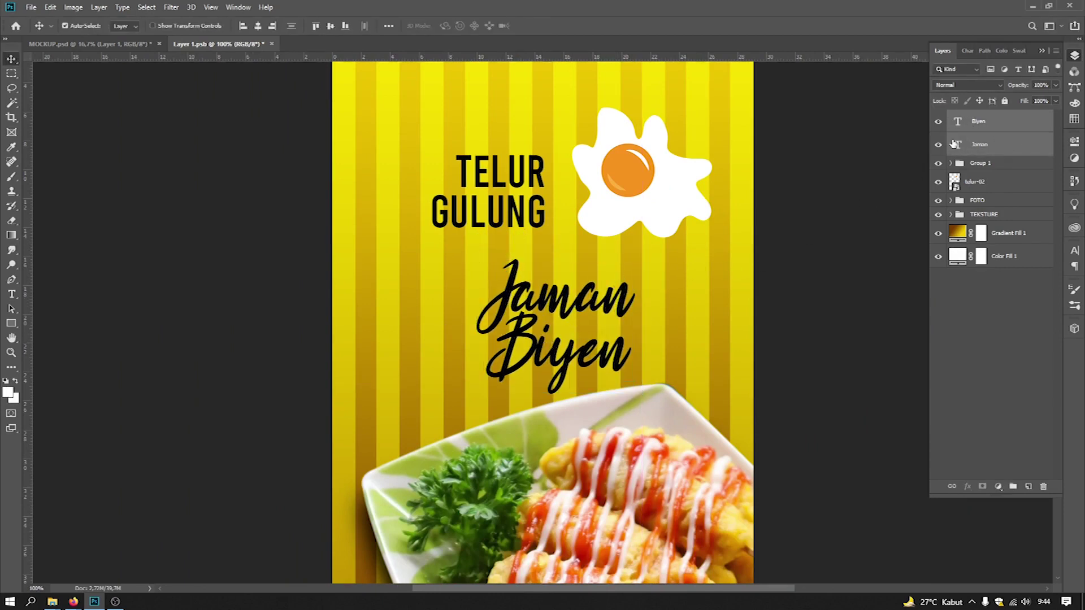
Step: Rotate the Jaman and Biyen texts together by -17.21° so they slant upward
key("ctrl+t")
left_click_drag(666, 251, 640, 222)
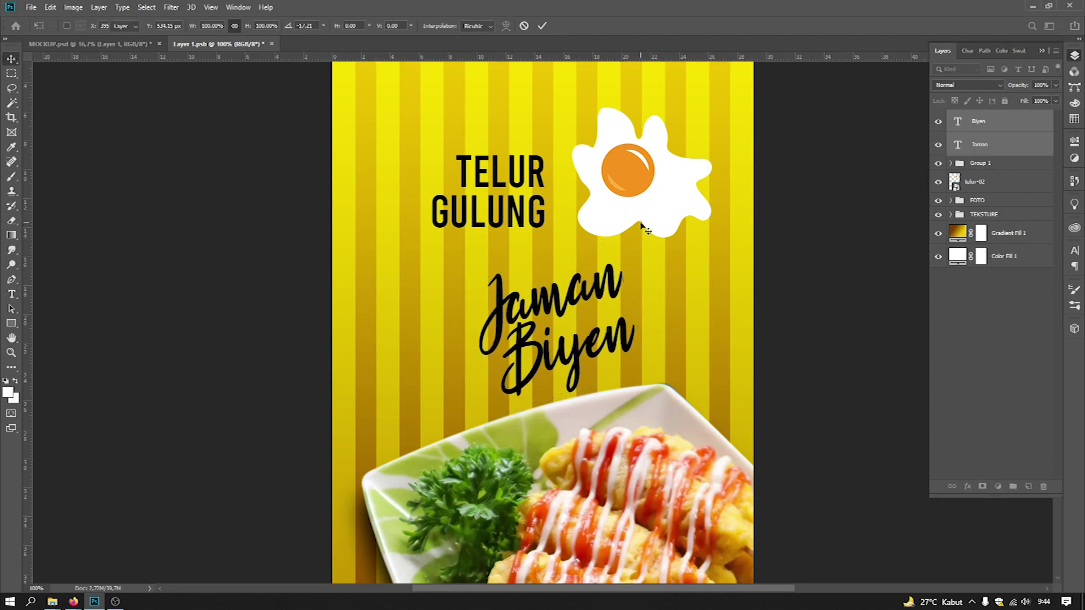
key("Return")
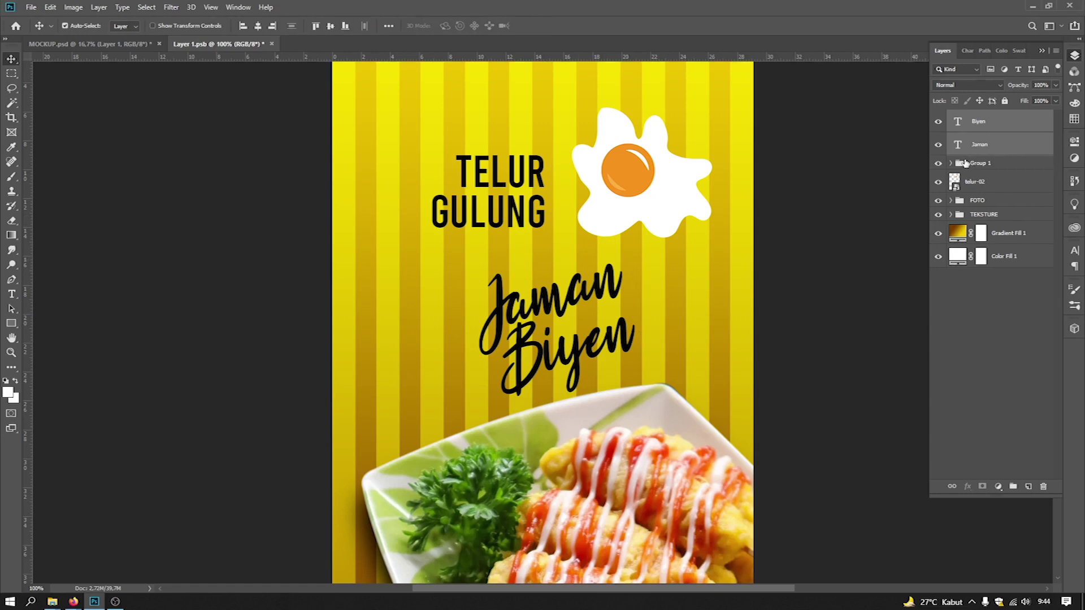
Step: Lower the Biyen text slightly and group the Jaman and Biyen layers
left_click(968, 136)
left_click(968, 127)
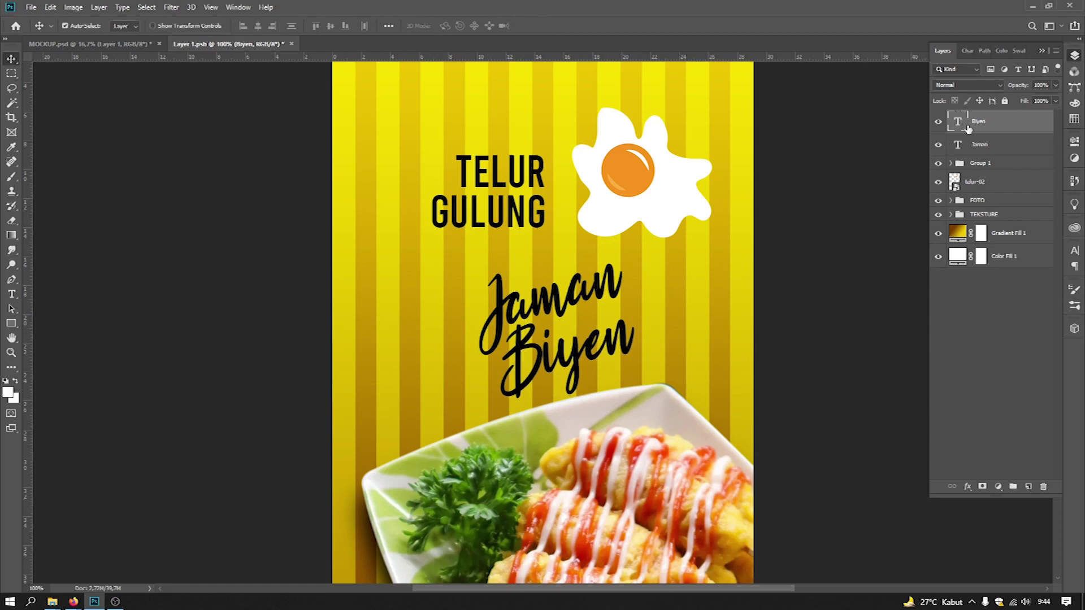
key("ctrl+minus")
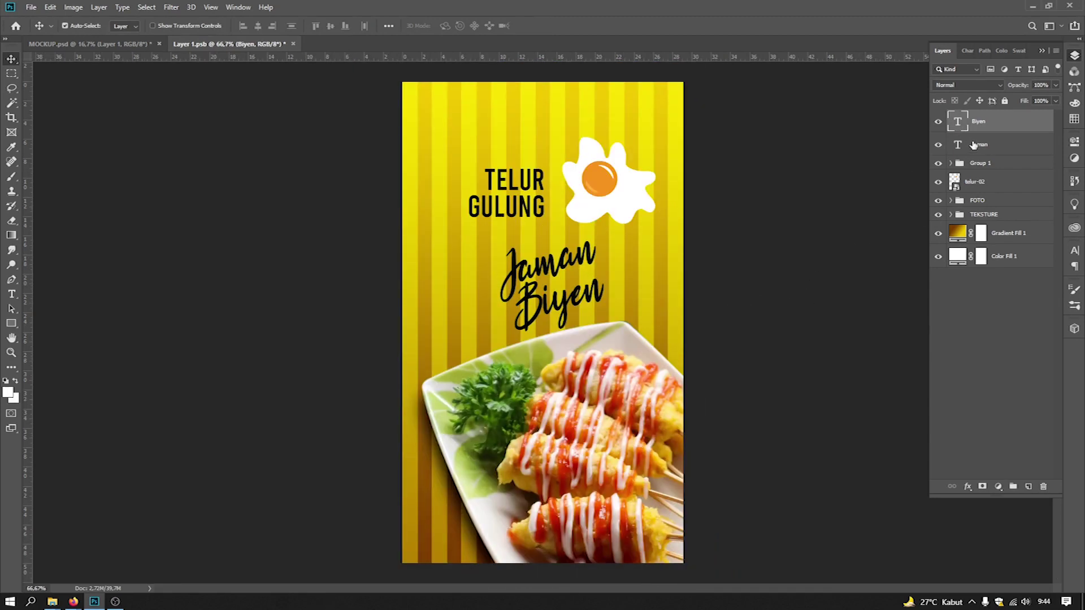
left_click(982, 146, "shift")
key("ctrl+g")
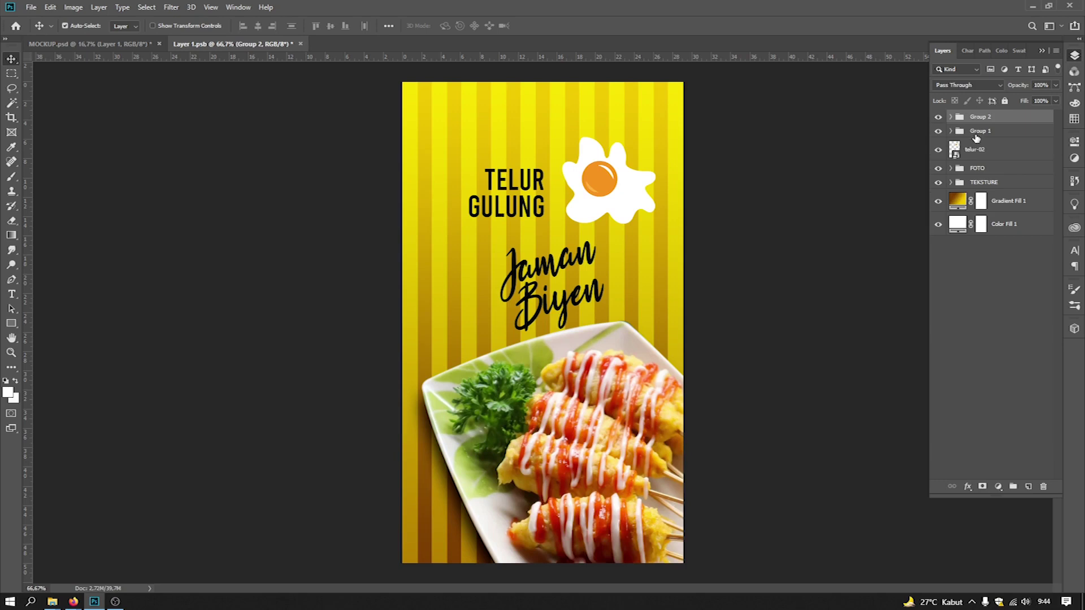
Step: Enlarge the Jaman Biyen group to span most of the artwork's width and place it directly below TELUR GULUNG
key("ctrl+t")
left_click_drag(619, 220, 666, 185)
left_click_drag(572, 250, 556, 251)
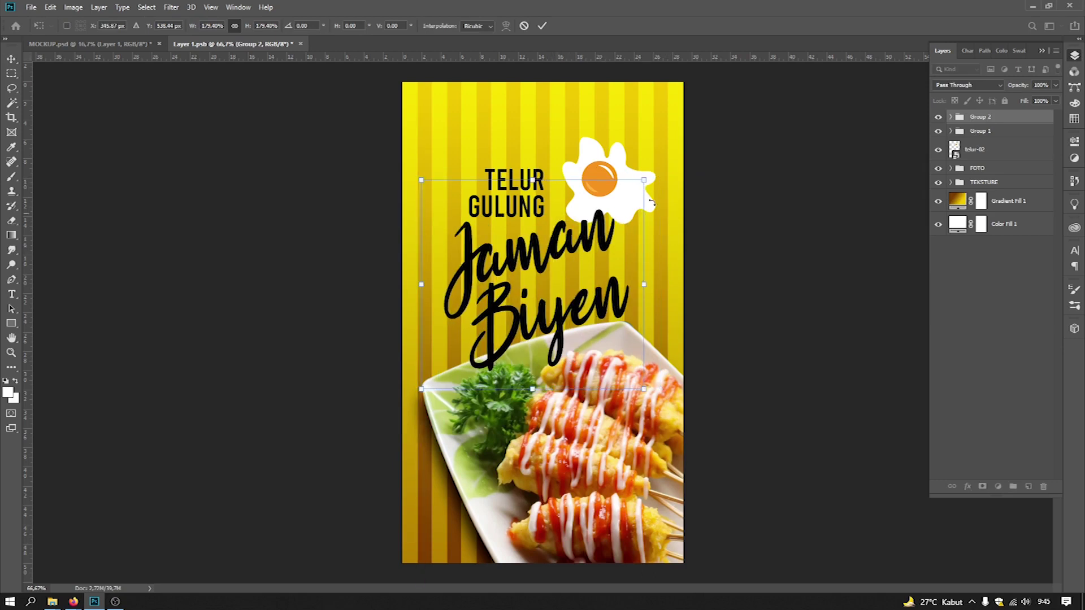
left_click_drag(644, 179, 667, 158)
left_click_drag(595, 246, 590, 253)
key("Return")
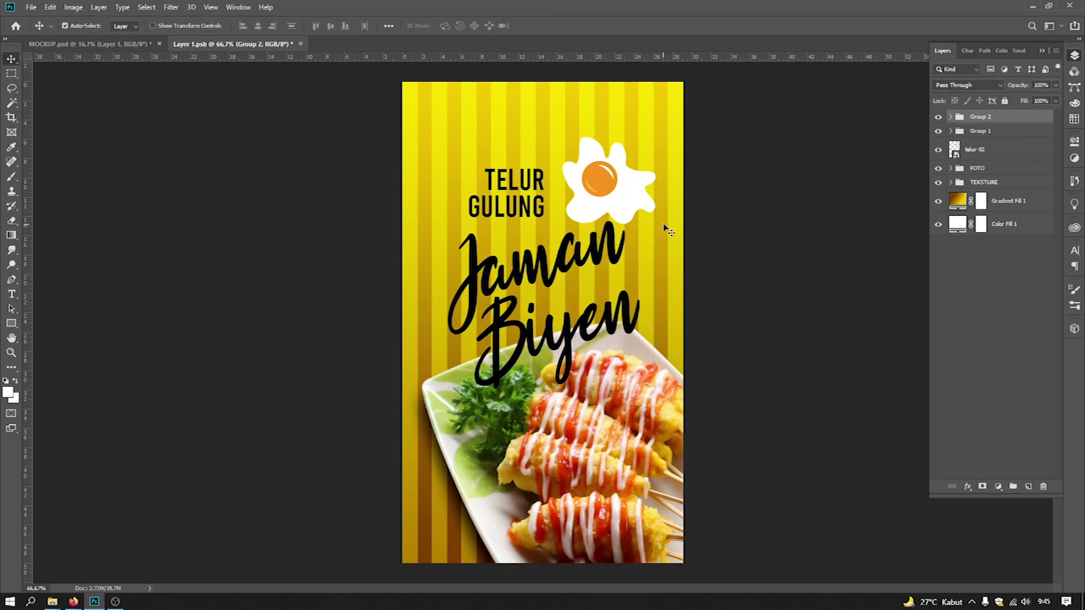
Step: Scale the telur-02 egg illustration down to 1.63% and keep it beside TELUR GULUNG
right_click(623, 178)
left_click(639, 180)
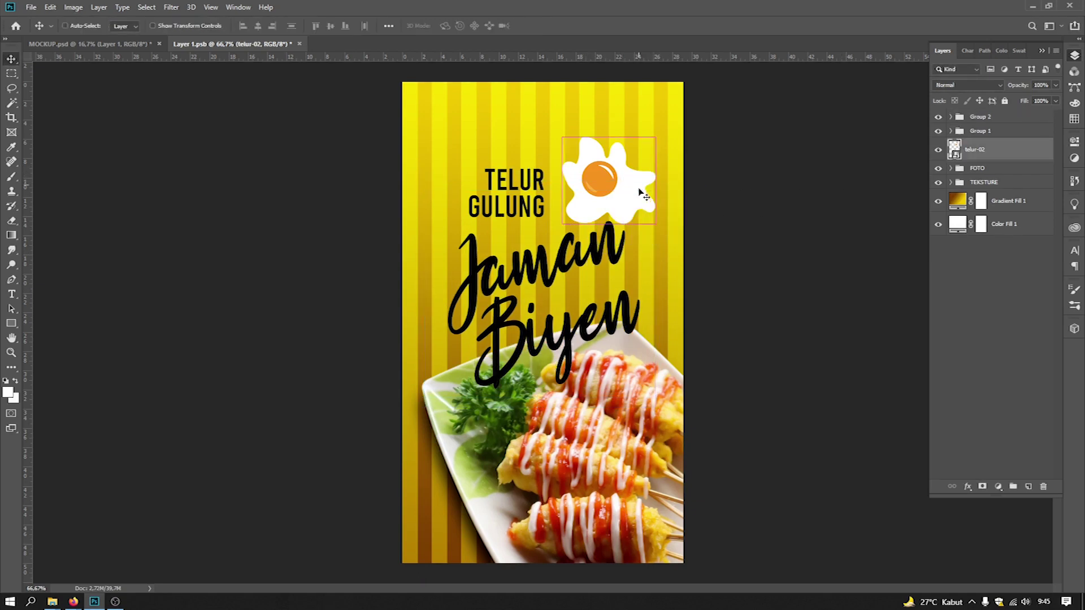
key("ctrl+t")
left_click_drag(664, 128, 617, 176)
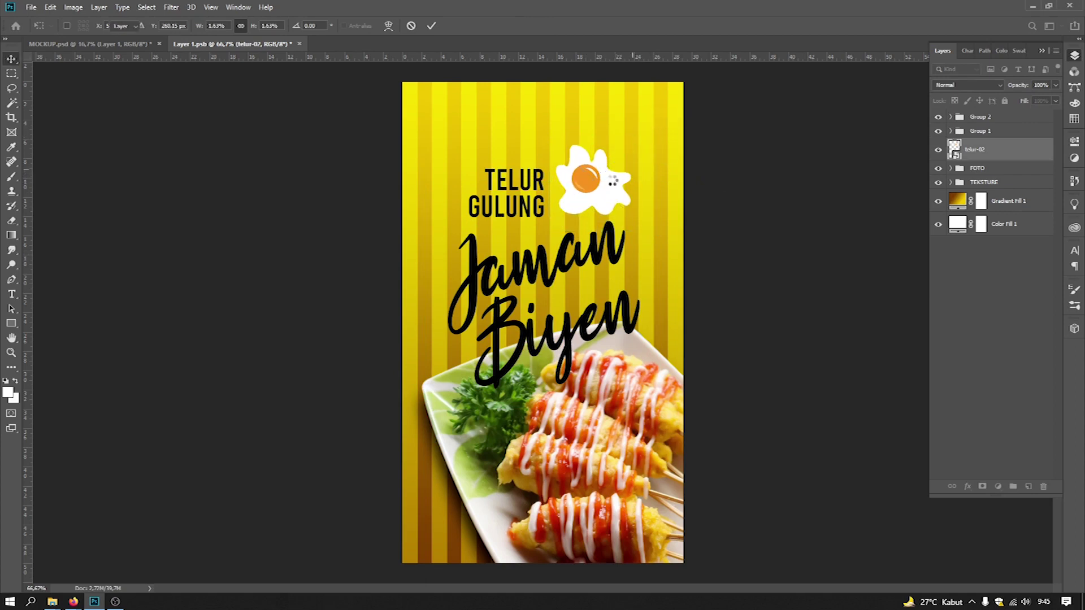
key("Return")
Step: Scale the TELUR GULUNG group down slightly toward its lower right corner
left_click(974, 130)
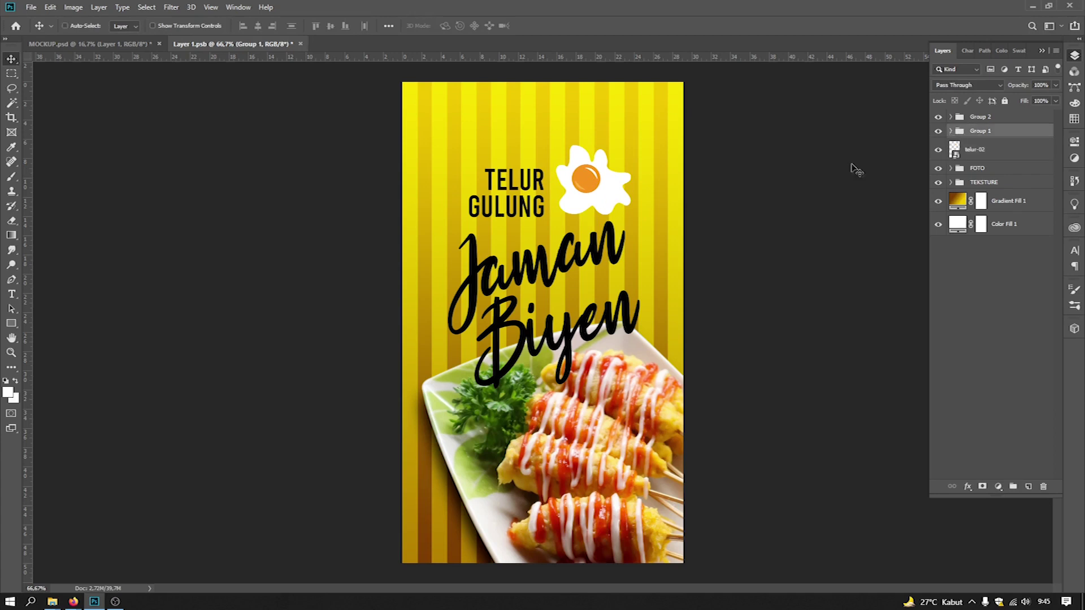
key("ctrl+t")
left_click_drag(541, 215, 540, 214)
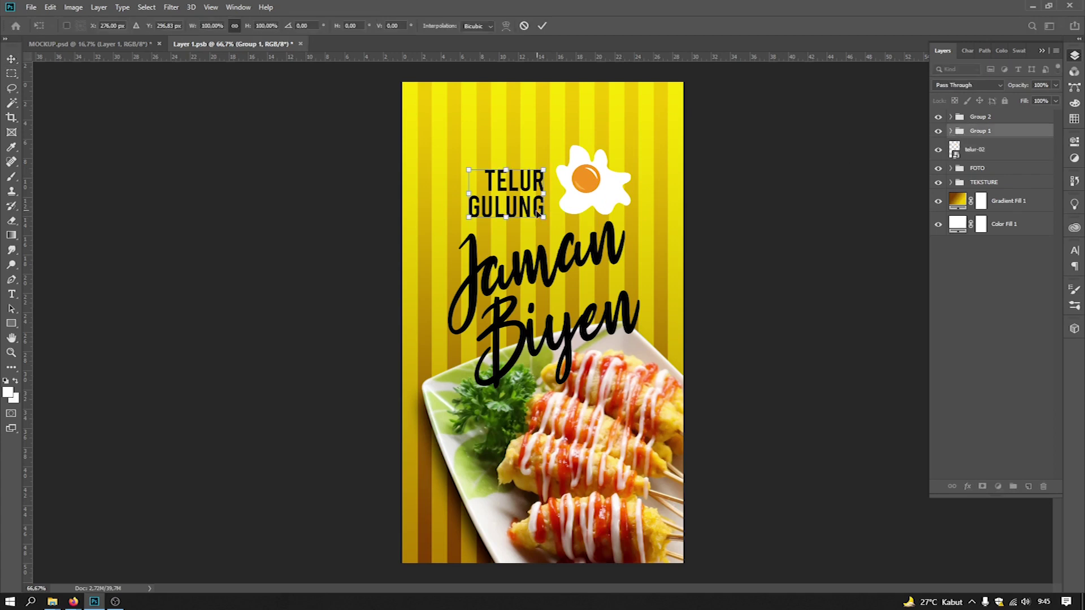
left_click_drag(471, 169, 479, 172)
key("Return")
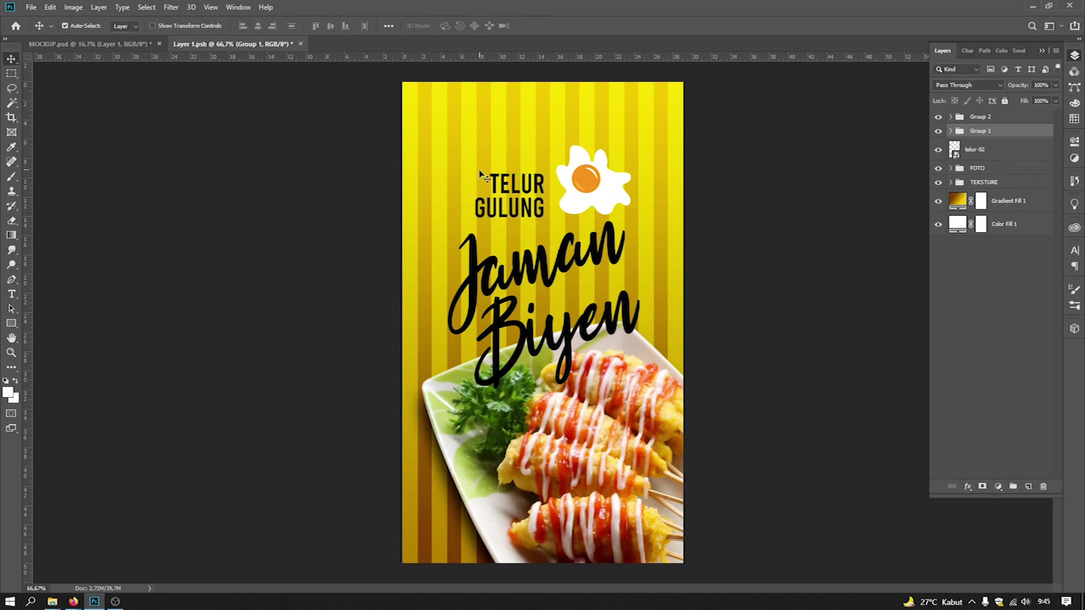
Step: Nudge the TELUR GULUNG group down and slightly right so it fits closely between the egg and Jaman
key("shift+Down")
key("shift+Down")
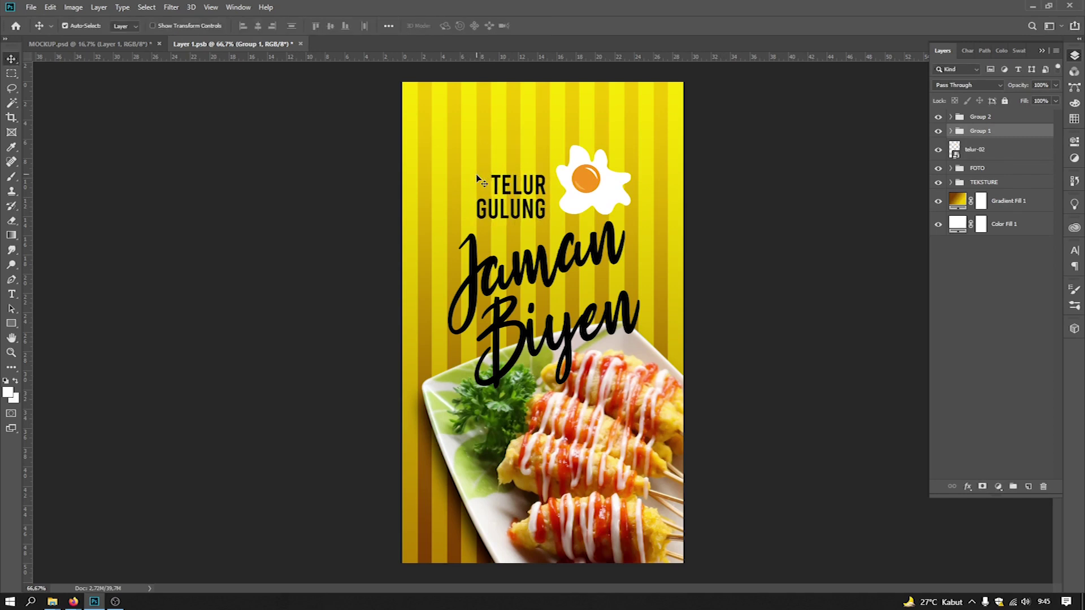
key("Up")
key("Up")
key("Up")
key("Up")
key("Right")
key("Right")
key("Right")
key("Right")
key("Right")
key("Right")
key("Right")
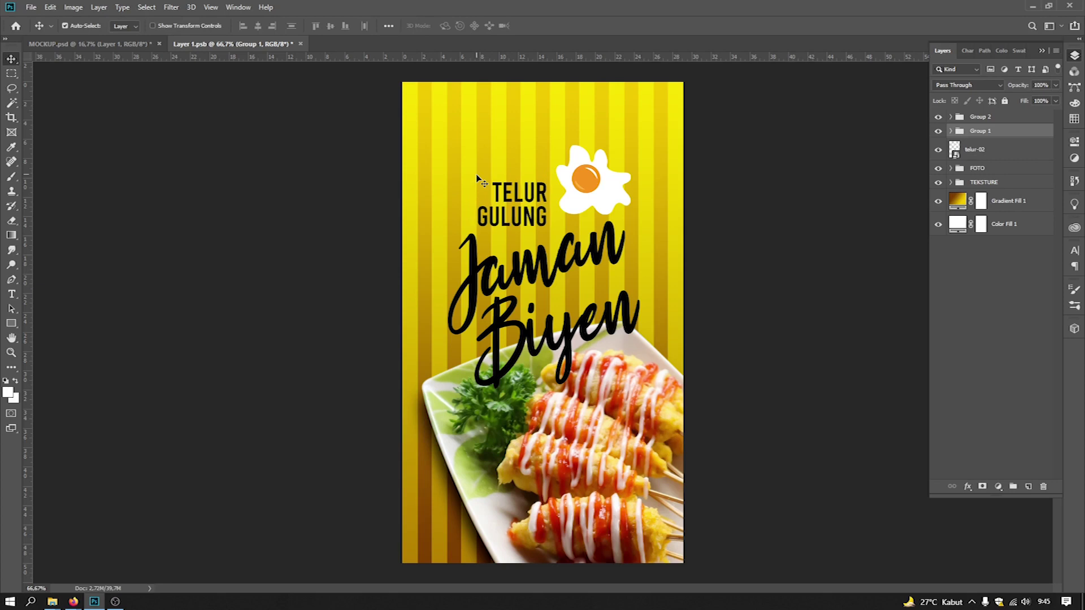
key("Down")
key("Down")
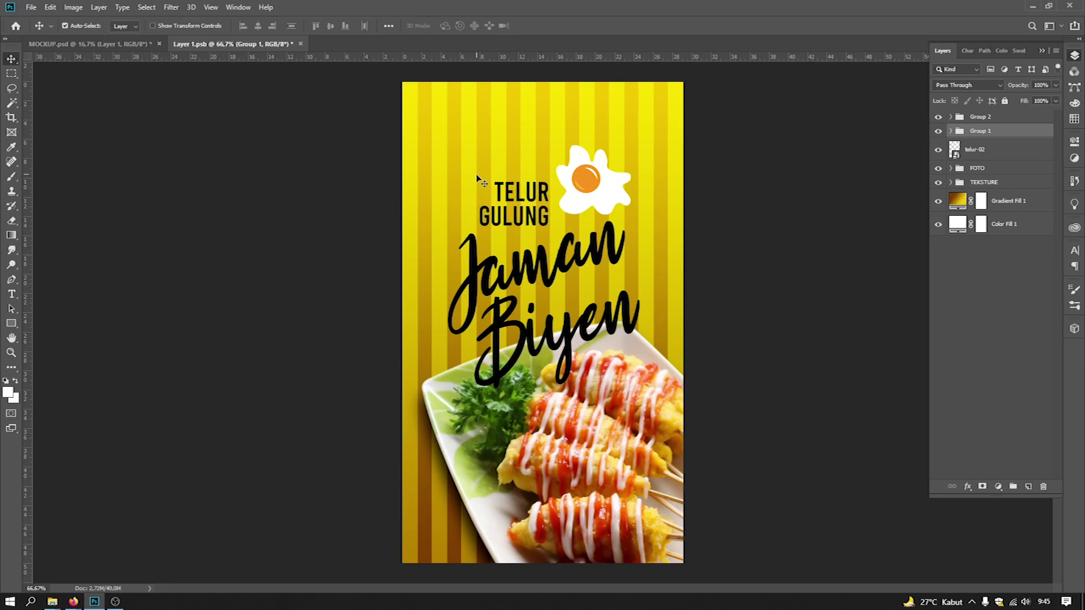
key("shift+Down")
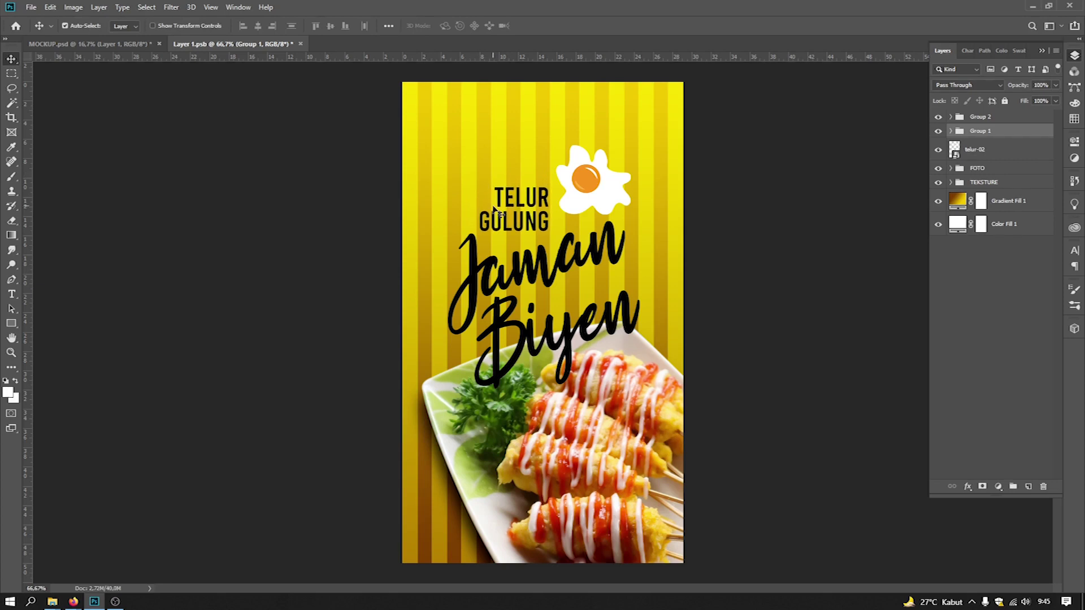
Step: Reduce the size of the TELUR GULUNG group a little more
key("ctrl+t")
left_click_drag(480, 183, 485, 184)
key("Return")
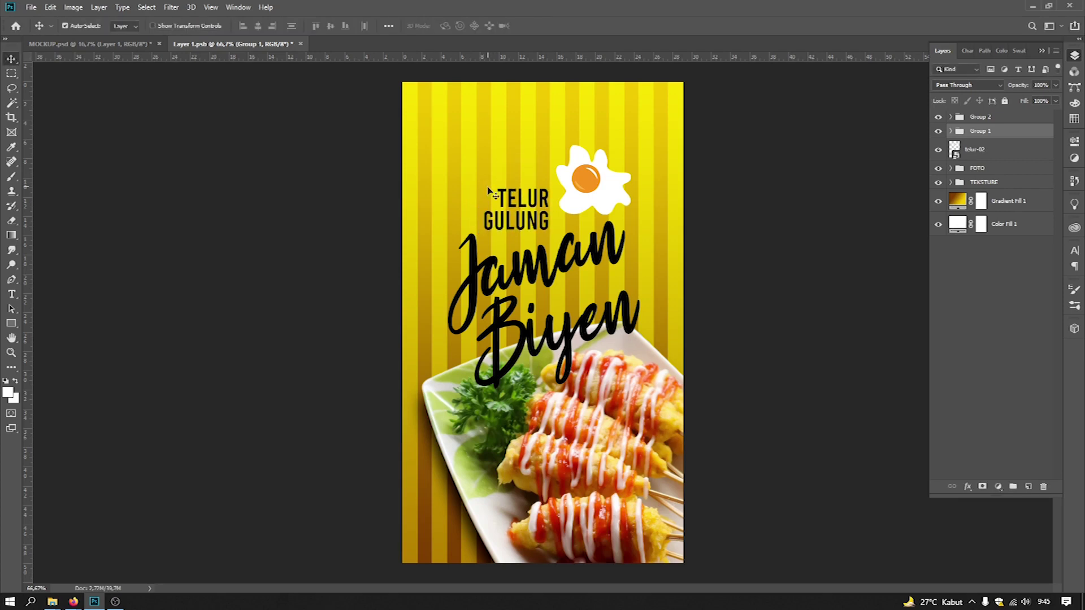
Step: Nudge the egg illustration slightly down and TELUR GULUNG slightly up to balance their spacing
right_click(599, 186)
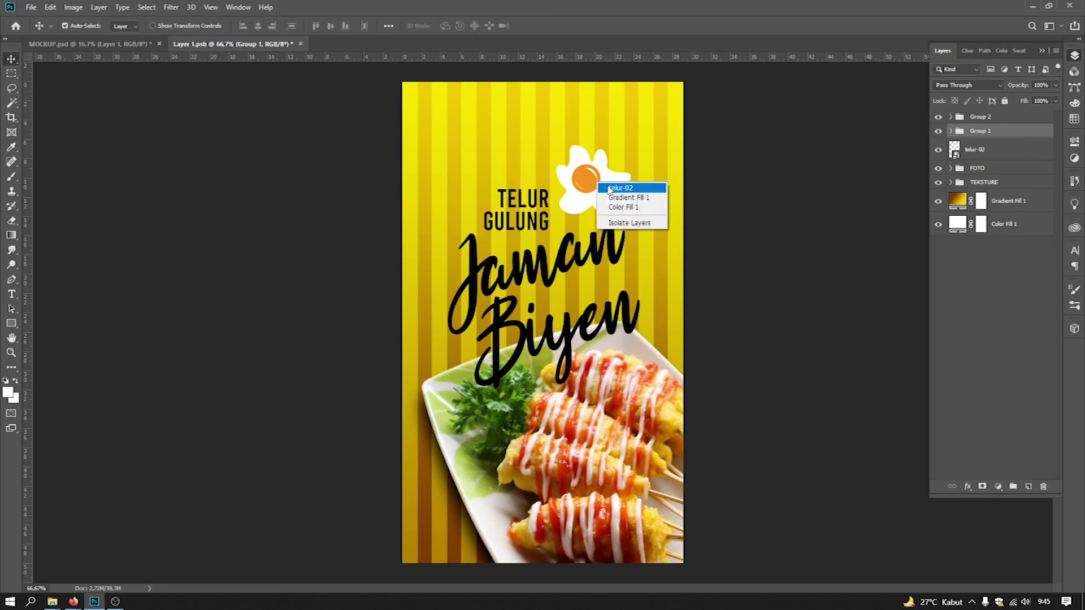
left_click(609, 185)
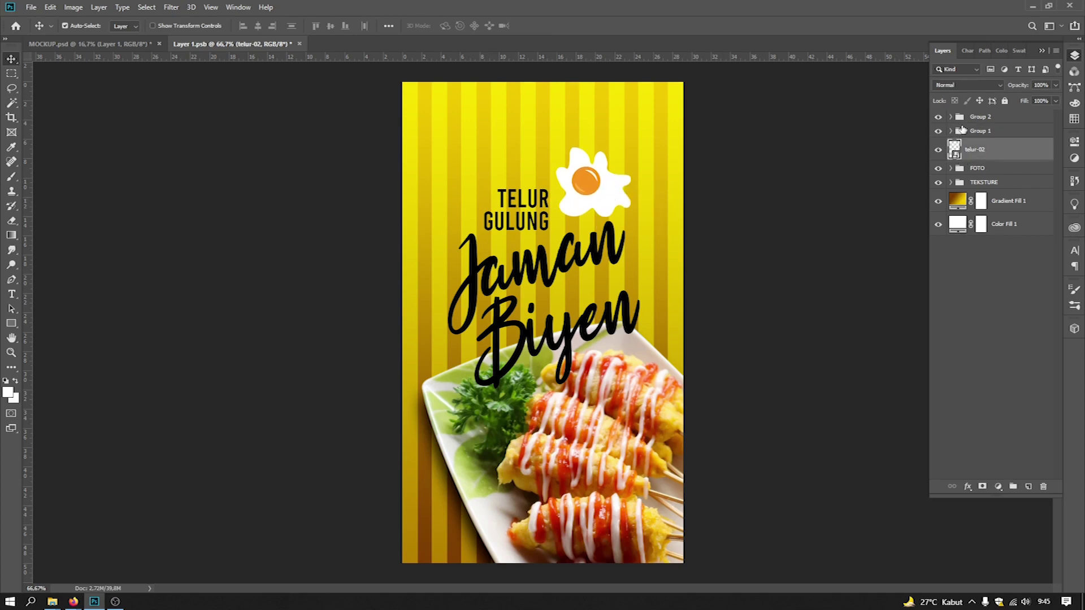
left_click(980, 131)
Step: Group the TELUR GULUNG and Jaman Biyen groups together and name the new group LOGO
left_click(980, 117)
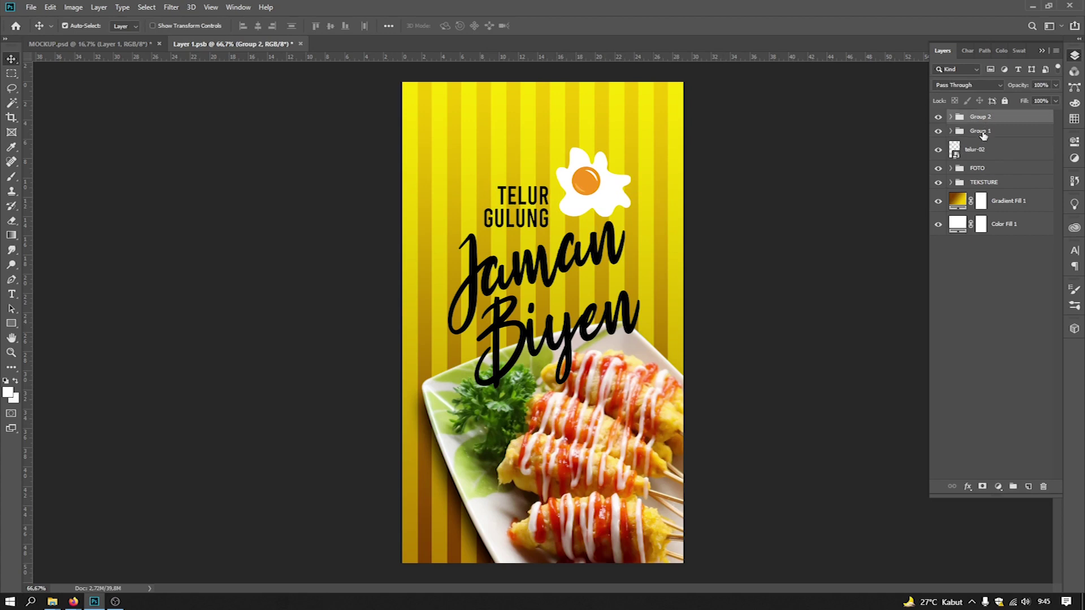
left_click(981, 132, "shift")
key("ctrl+g")
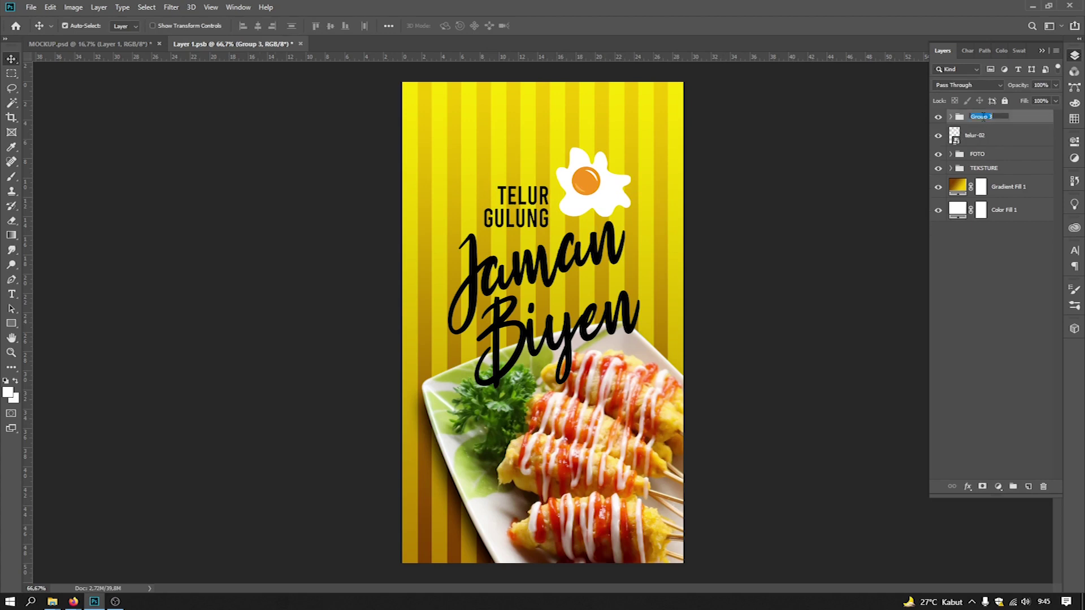
key("Return")
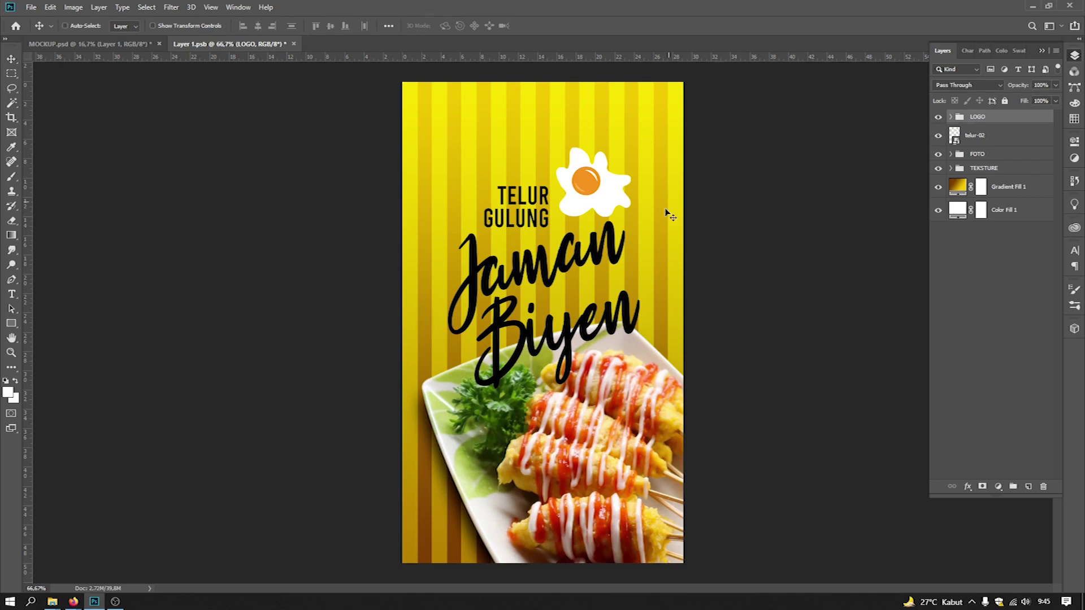
Step: Move the telur-02 egg layer into the LOGO group
key("ctrl+t")
key("Return")
left_click_drag(974, 136, 977, 119)
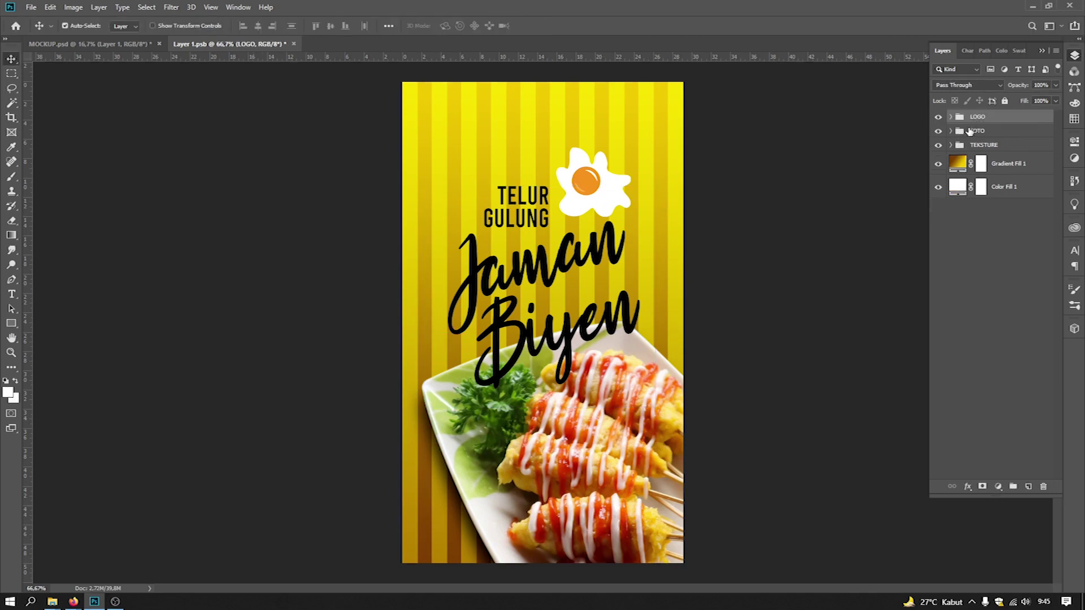
Step: Move the LOGO group up and scale it down to 88.64% above the food photo
key("ctrl+t")
left_click_drag(588, 204, 587, 175)
left_click_drag(653, 119, 632, 138)
key("Return")
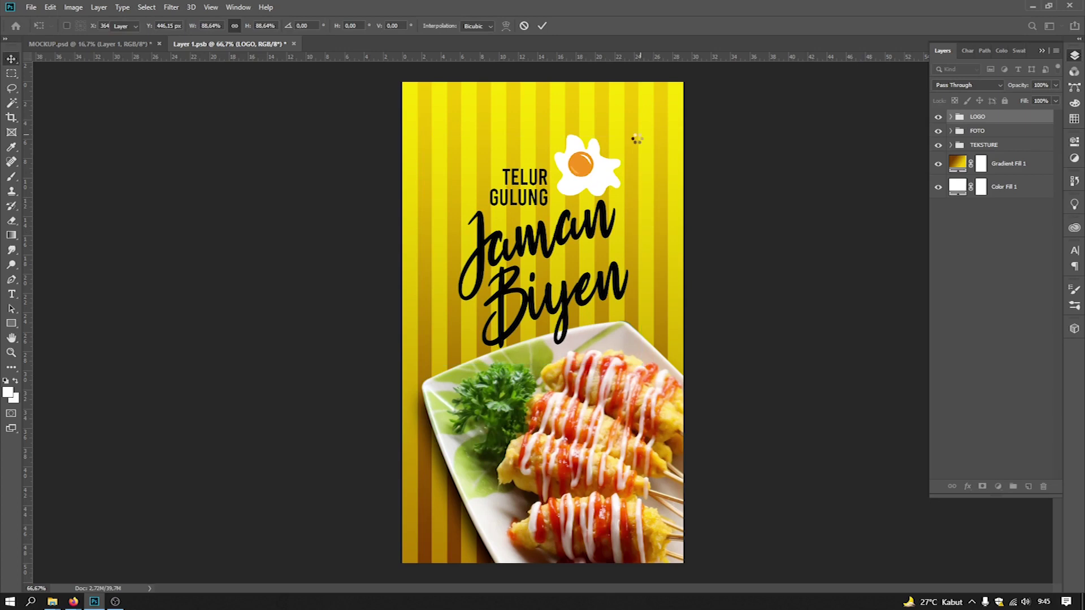
Step: Move the FOTO group slightly down to leave more room below the Jaman Biyen title
key("ctrl+minus")
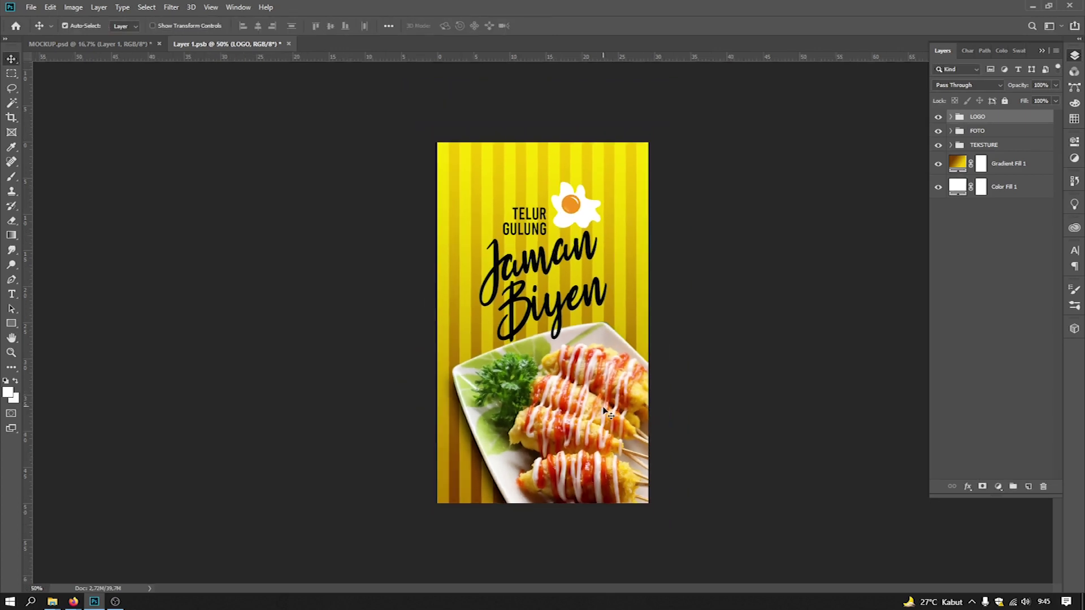
left_click(973, 131)
key("ctrl+t")
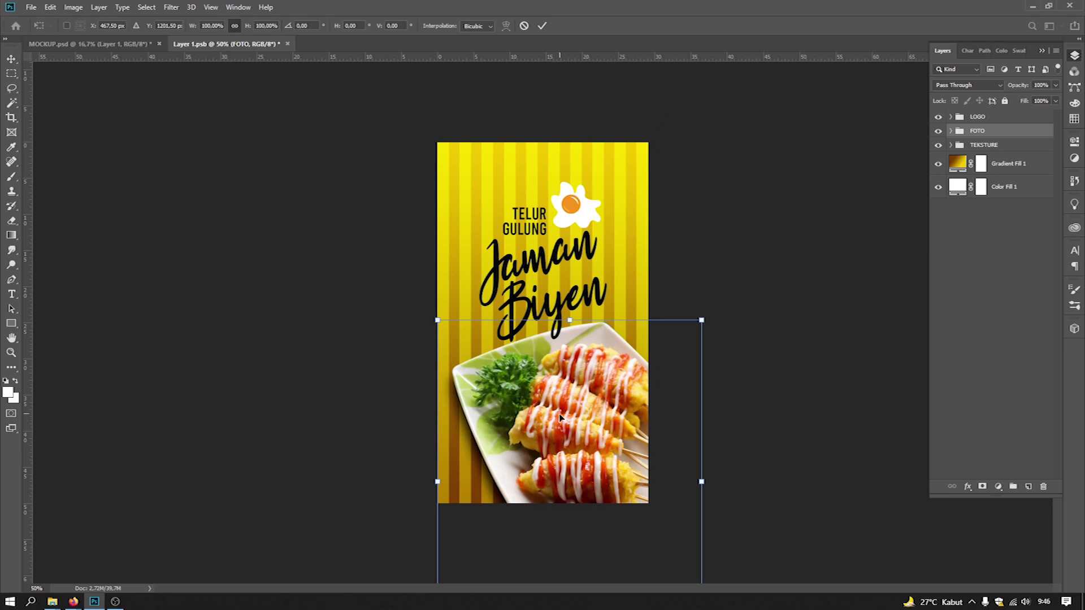
left_click_drag(573, 415, 574, 428)
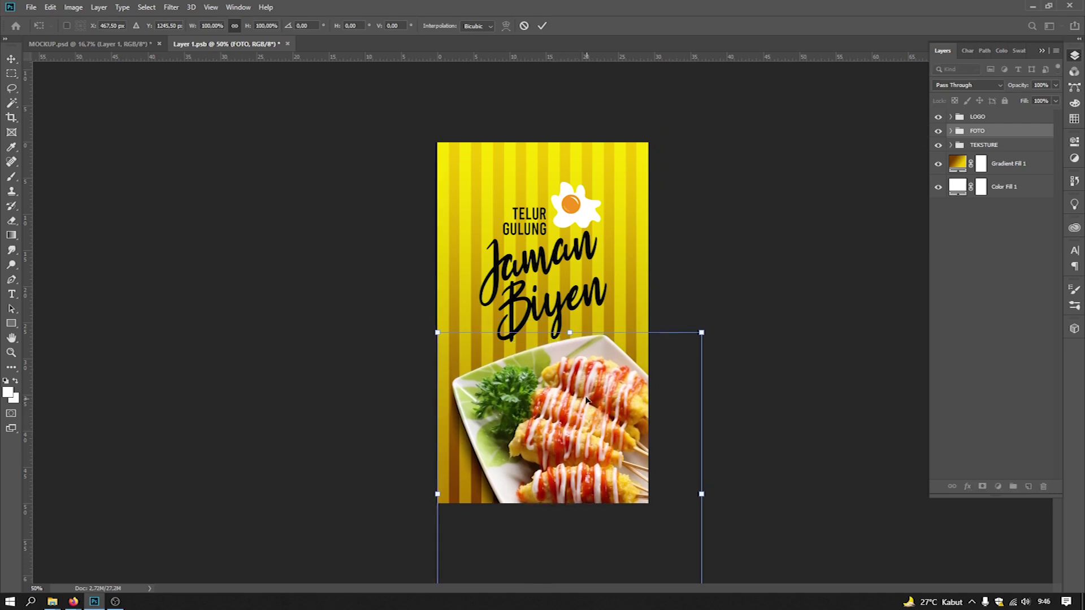
key("Return")
key("ctrl+plus")
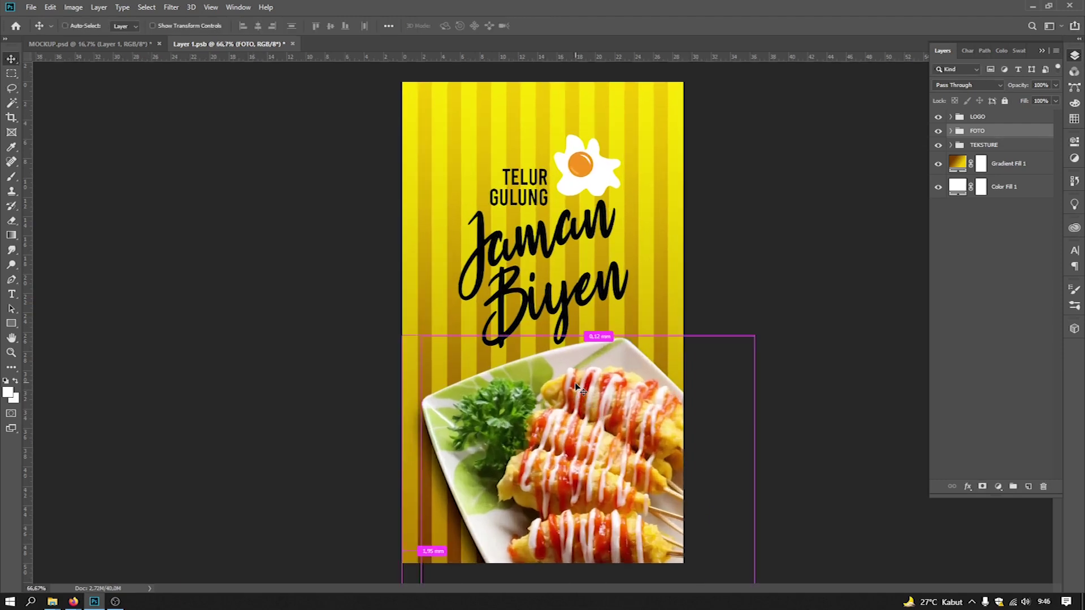
Step: Place the Logo-HALAL-MUI image, scale it down to a small badge above and left of the TELUR GULUNG text, and save the artwork
key("ctrl+minus")
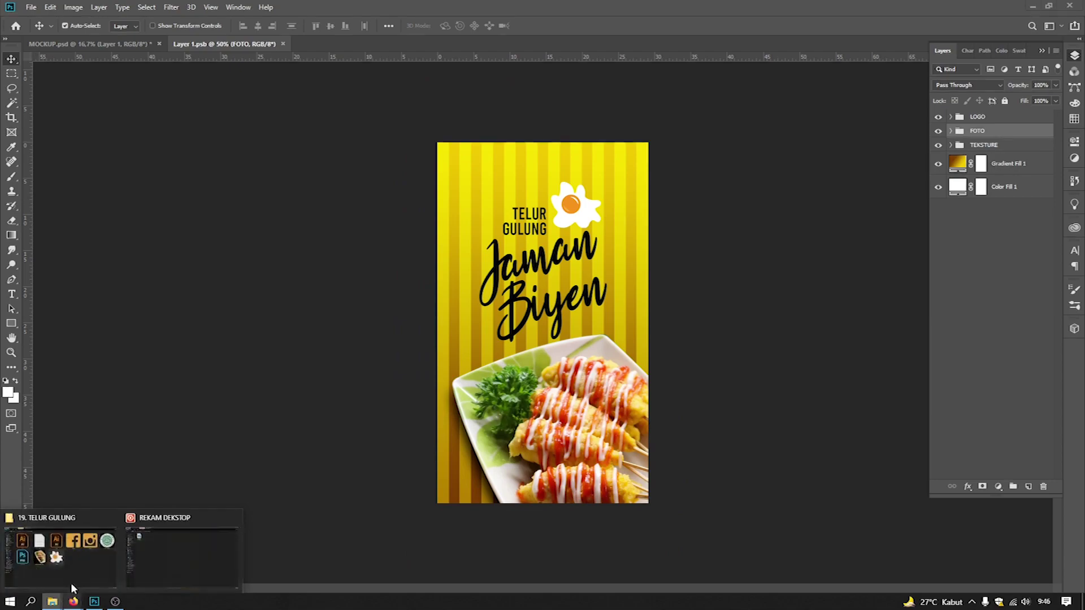
left_click(62, 556)
left_click_drag(994, 130, 468, 186)
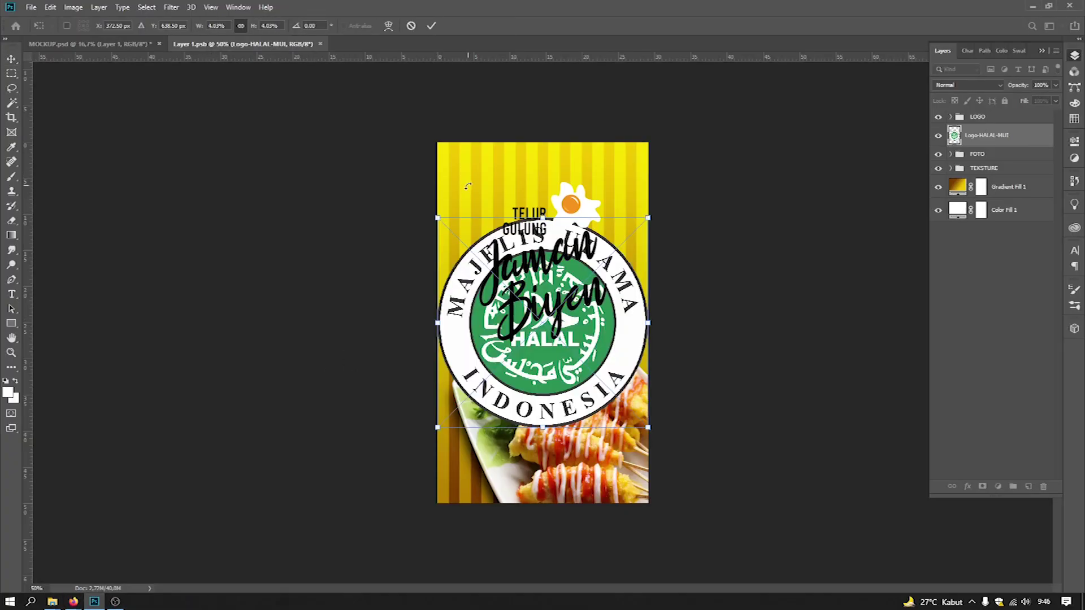
left_click_drag(647, 217, 614, 275)
left_click_drag(541, 299, 492, 186)
key("Return")
key("ctrl+s")
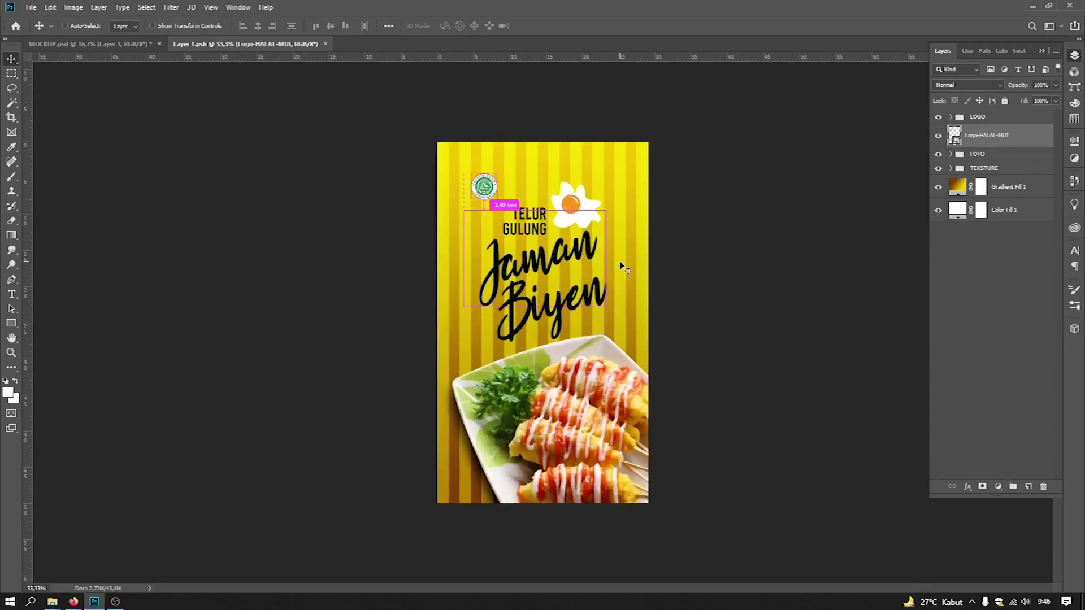
Step: Add a new layer directly above the FOTO group and set the foreground colour to brown #734403, sampled from a dark background stripe
key("ctrl+plus")
key("ctrl+plus")
key("ctrl+minus")
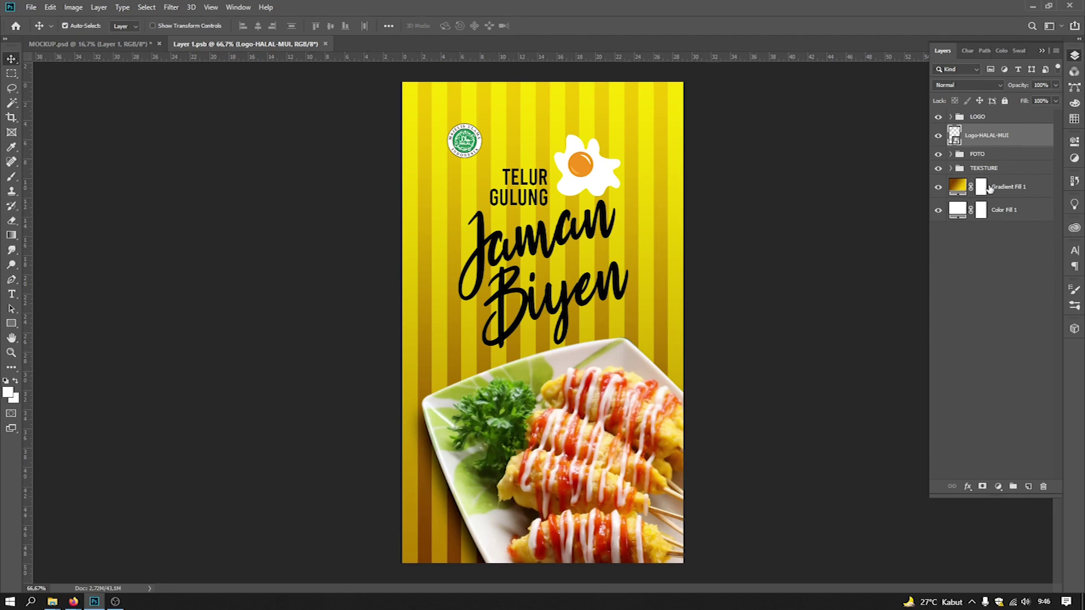
left_click(990, 158)
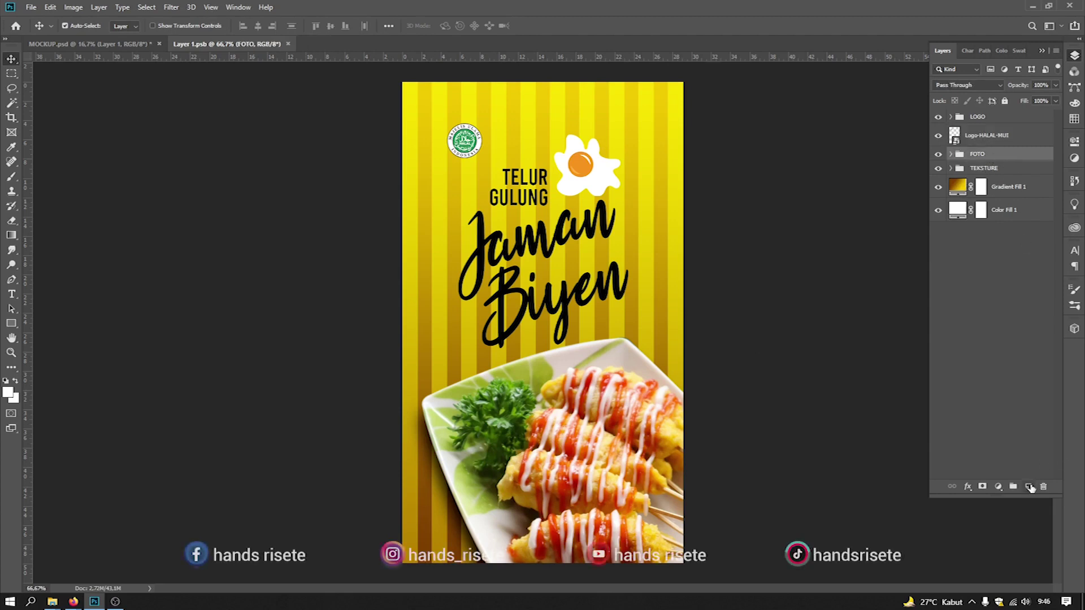
left_click(1028, 487)
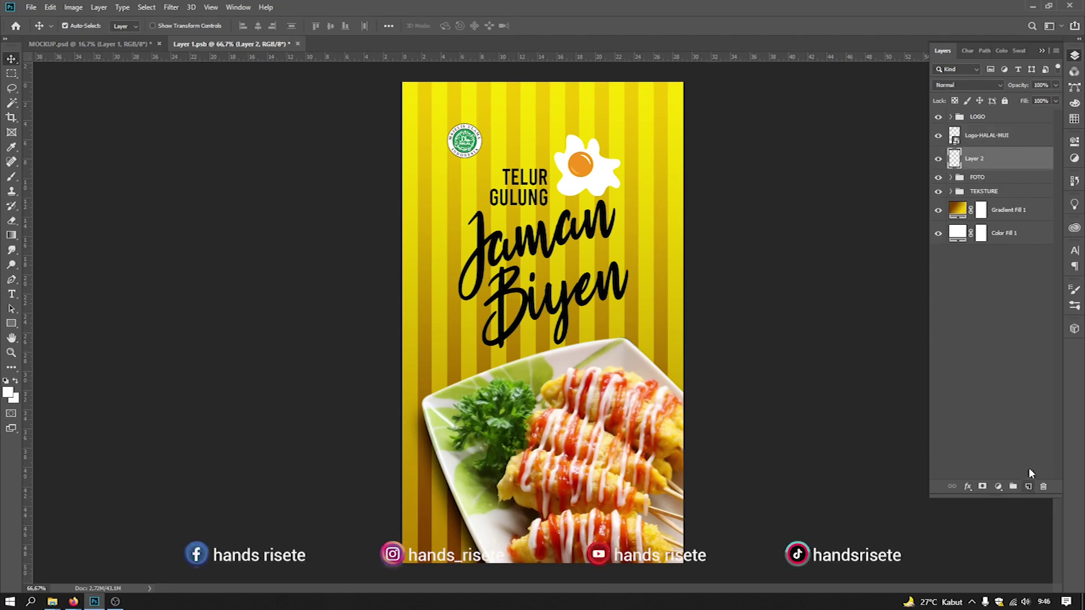
left_click(8, 393)
left_click_drag(812, 484, 766, 551)
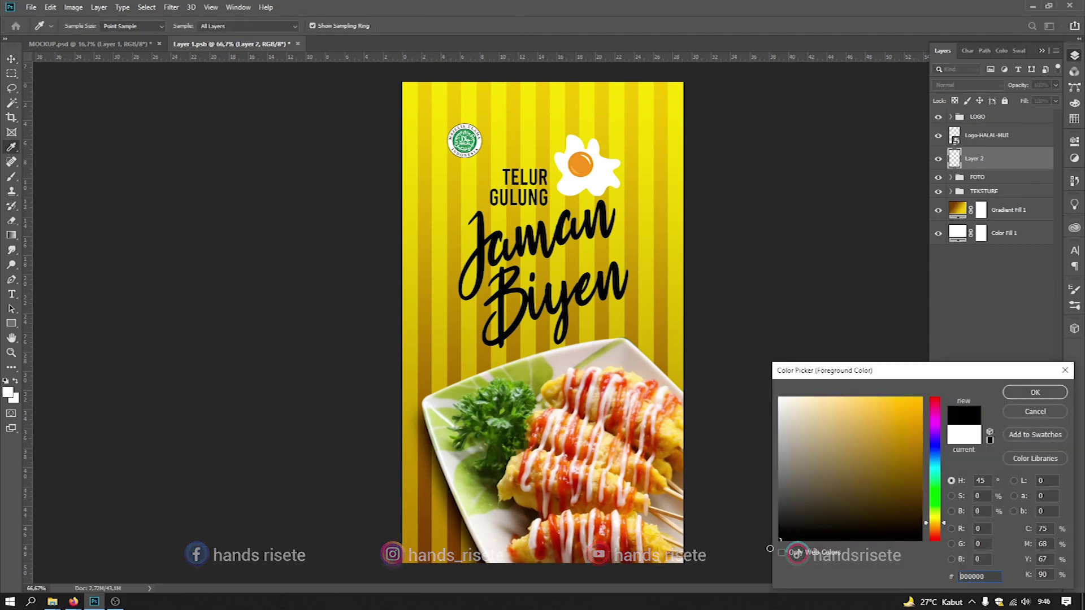
left_click(424, 533)
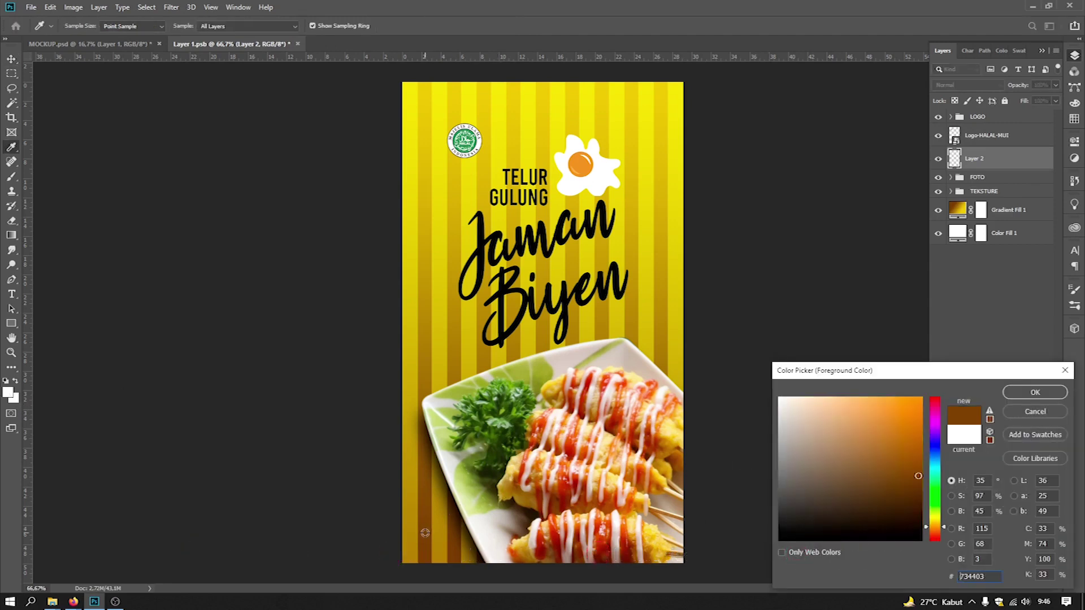
left_click(1034, 392)
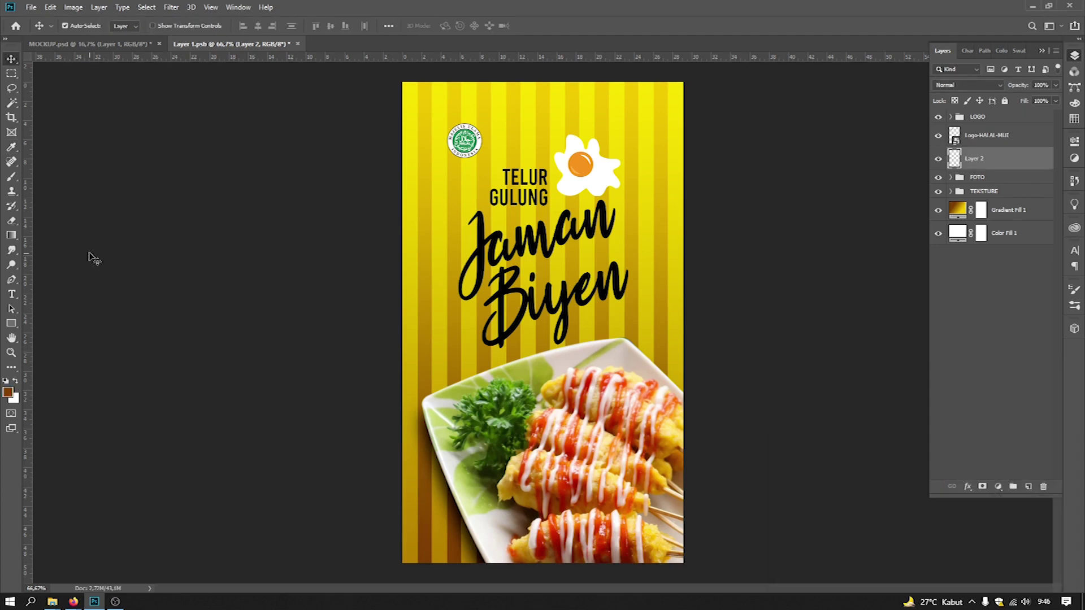
Step: Paint a soft brown shade over the bottom of the food photo with a 1200 px brush at 46% opacity
left_click(11, 177)
key("ctrl+minus")
key("ctrl+minus")
left_click(259, 26)
left_click(230, 41)
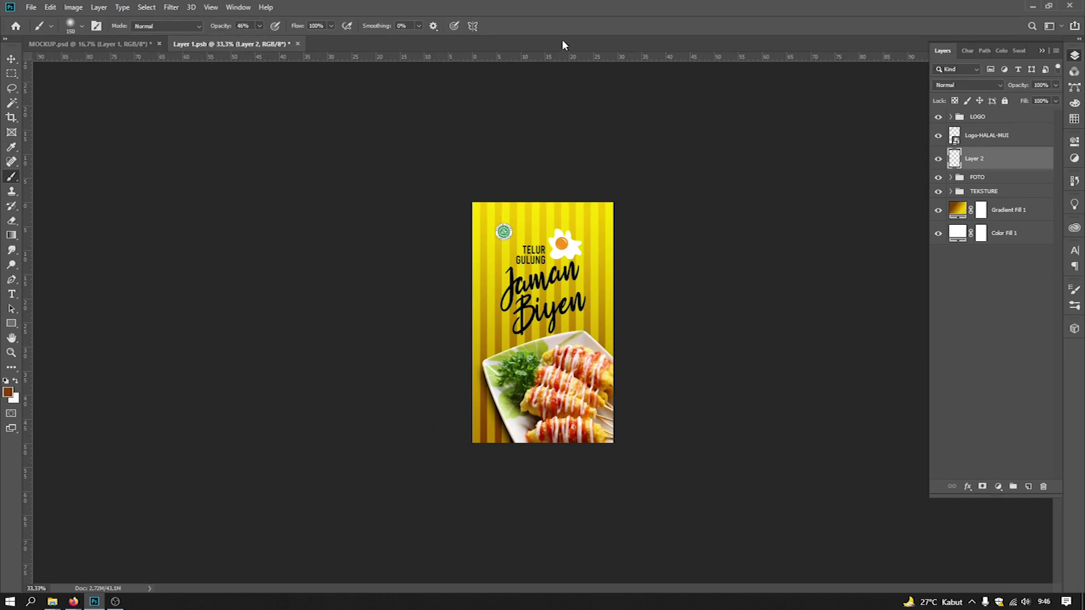
key("bracketright")
key("bracketright")
key("bracketright")
key("bracketright")
key("bracketright")
key("bracketright")
key("bracketright")
key("bracketright")
key("bracketright")
key("bracketright")
mouse_move(499, 489)
left_mouse_down()
mouse_move(557, 503)
mouse_move(453, 501)
mouse_move(497, 496)
left_mouse_up()
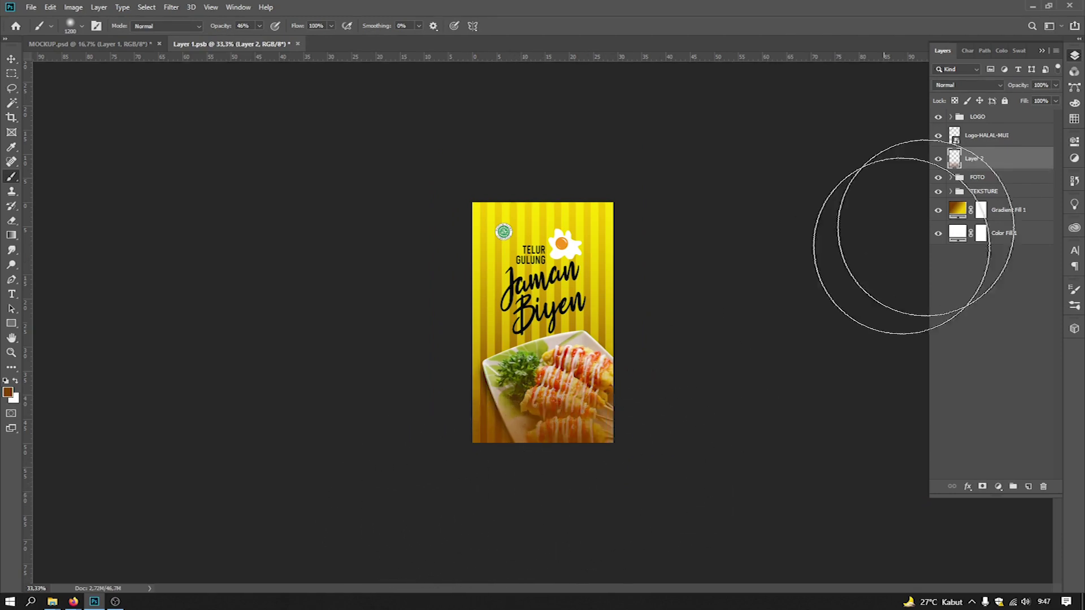
Step: Switch the foreground colour to black and paint dark shading across the bottom of the artwork, enlarging the brush to 1600 px
left_click(7, 392)
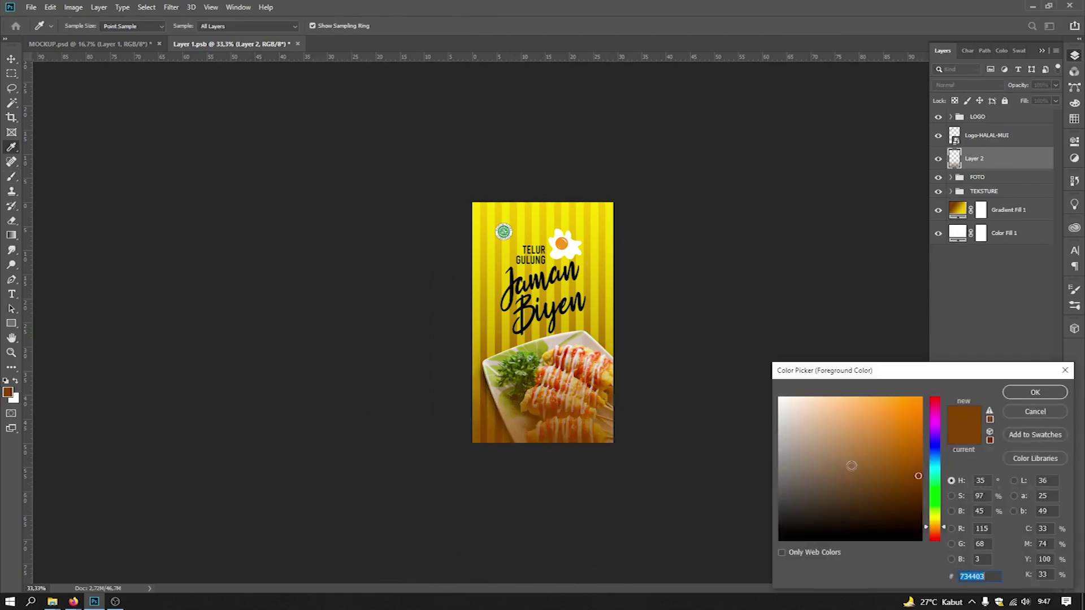
left_click_drag(785, 534, 746, 543)
left_click(1028, 393)
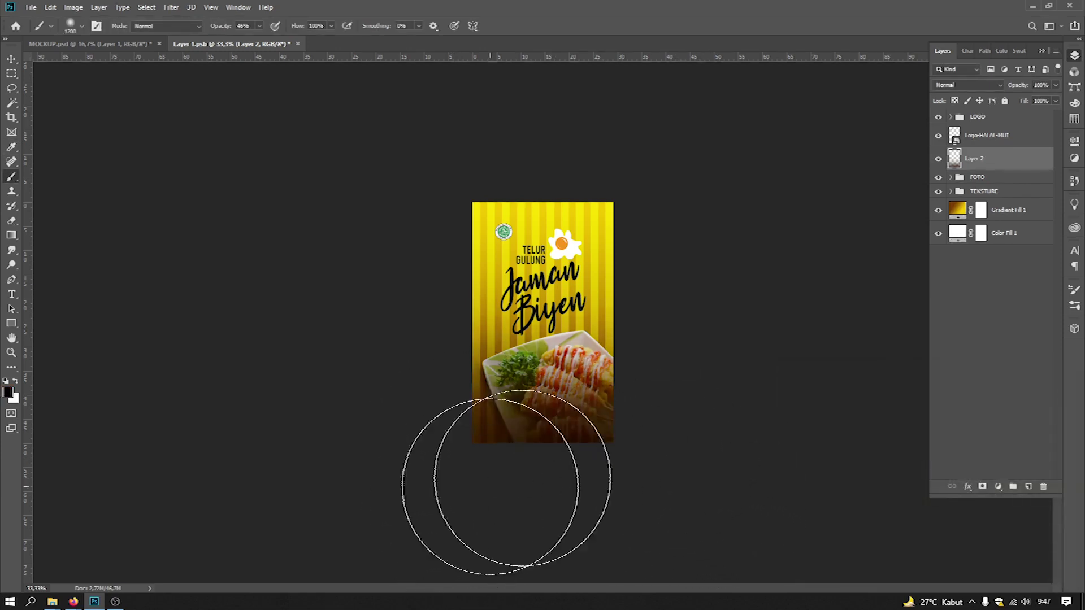
mouse_move(627, 512)
left_mouse_down()
mouse_move(717, 465)
mouse_move(354, 533)
left_mouse_up()
key("bracketright")
key("bracketright")
key("bracketright")
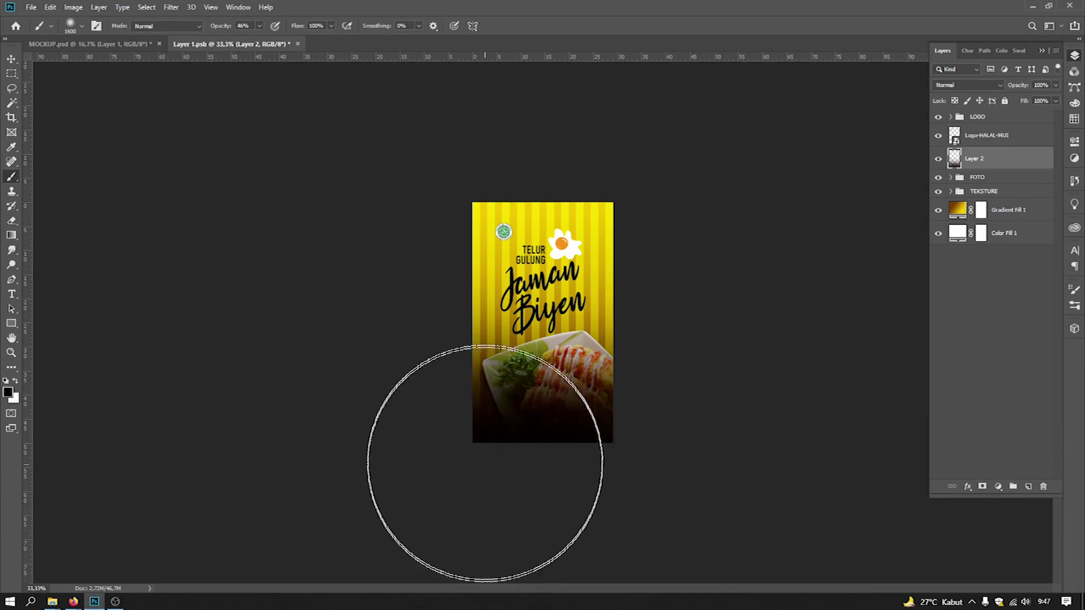
Step: Reduce Layer 2's opacity to 79% and compress the dark shading downward from its upper edge
left_click(13, 59)
key("ctrl+plus")
key("ctrl+plus")
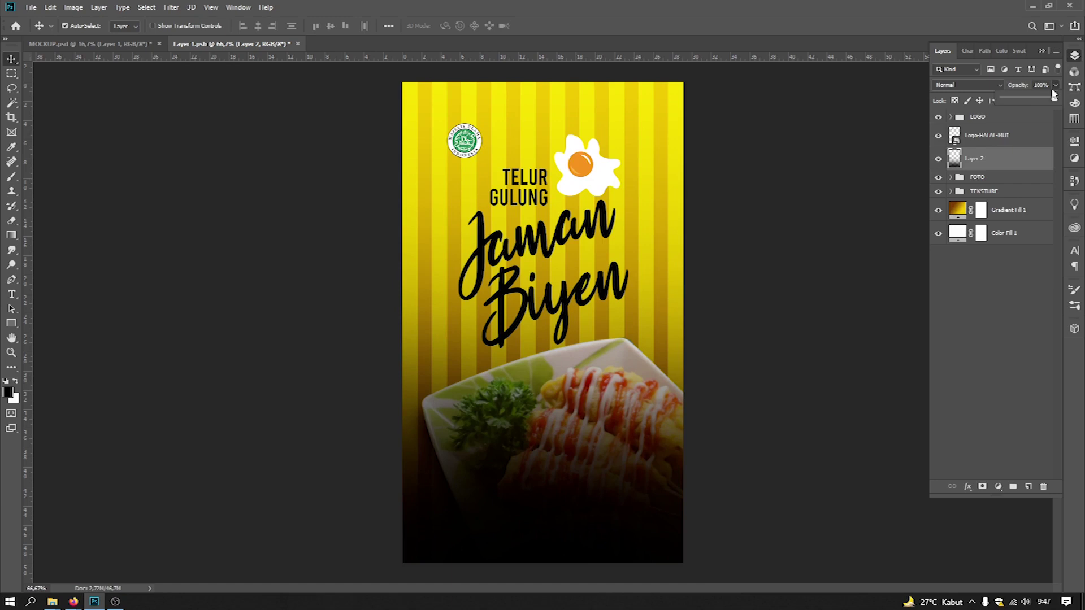
left_click_drag(1033, 102, 1045, 100)
key("ctrl+t")
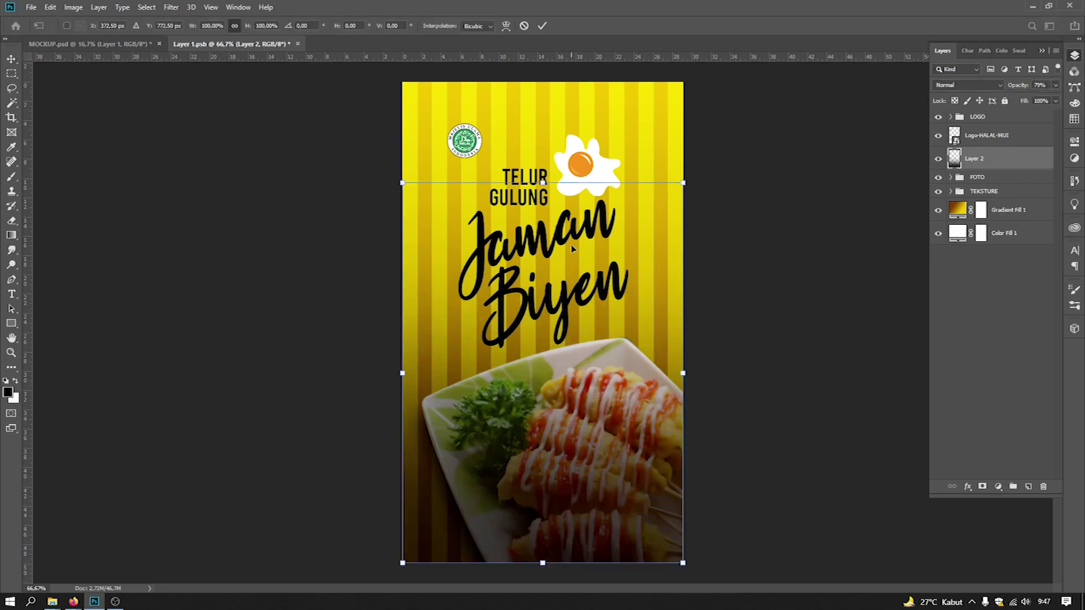
left_click_drag(543, 181, 552, 306)
key("Return")
Step: Lower the dark shading layer's opacity to 61%
key("ctrl+minus")
key("ctrl+minus")
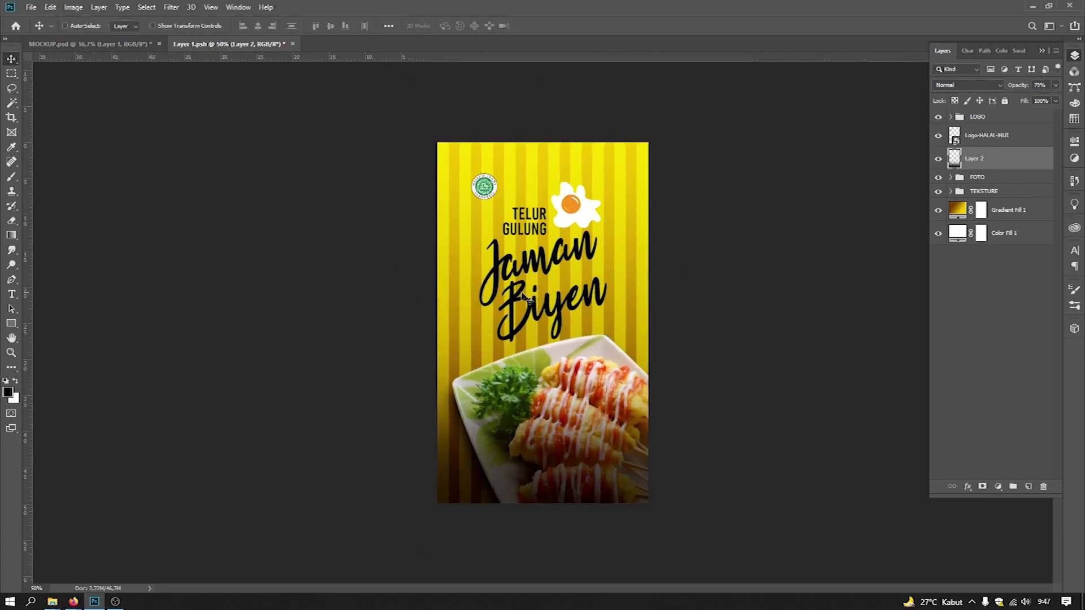
key("ctrl+plus")
key("ctrl+plus")
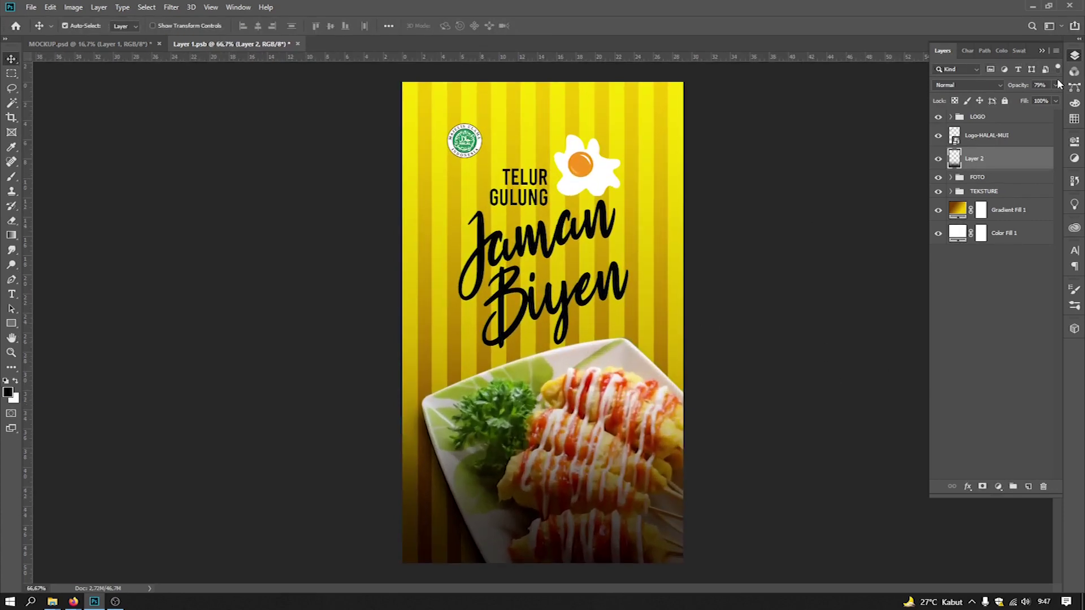
left_click_drag(1038, 101, 1034, 100)
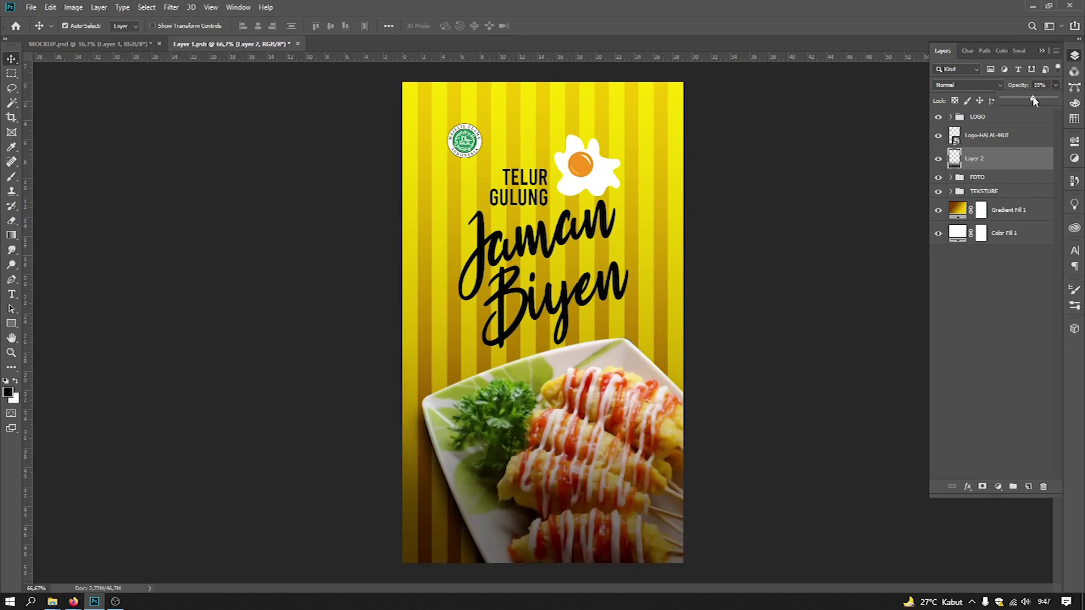
key("ctrl+minus")
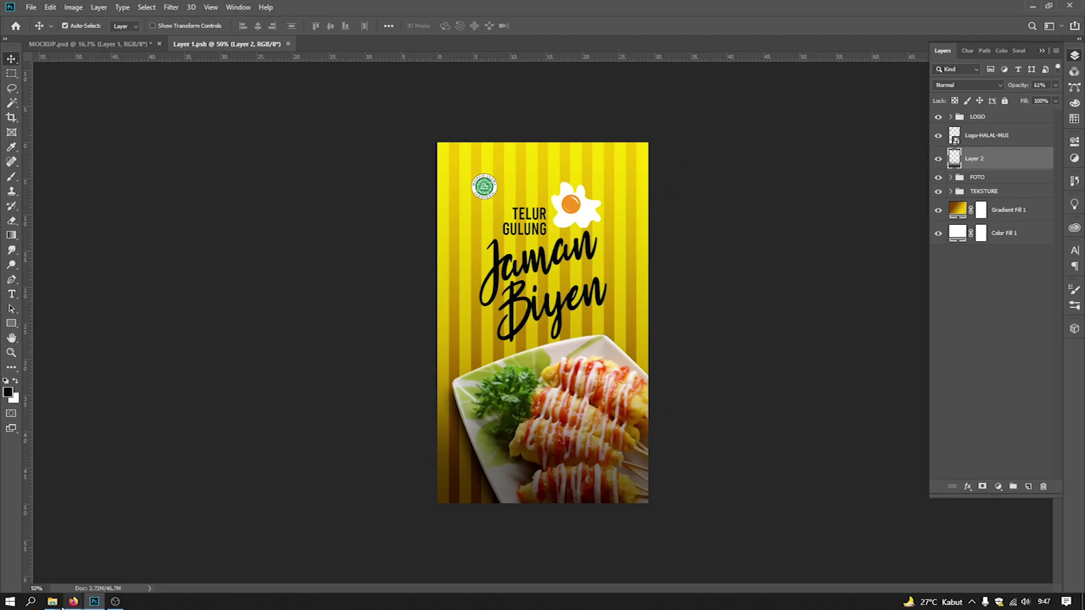
Step: Place the logo-02 and logo-03 social media icons and move both layers above the LOGO group
mouse_move(52, 601)
left_click(61, 547)
left_click_drag(801, 155, 522, 391)
key("Return")
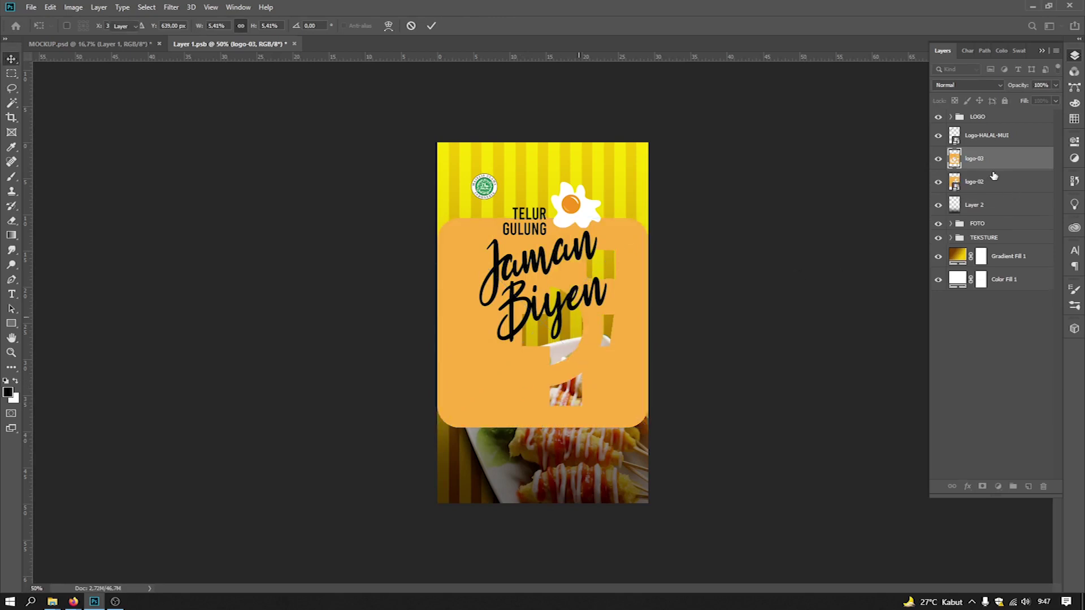
key("Return")
left_click(988, 181, "shift")
left_click_drag(991, 161, 996, 111)
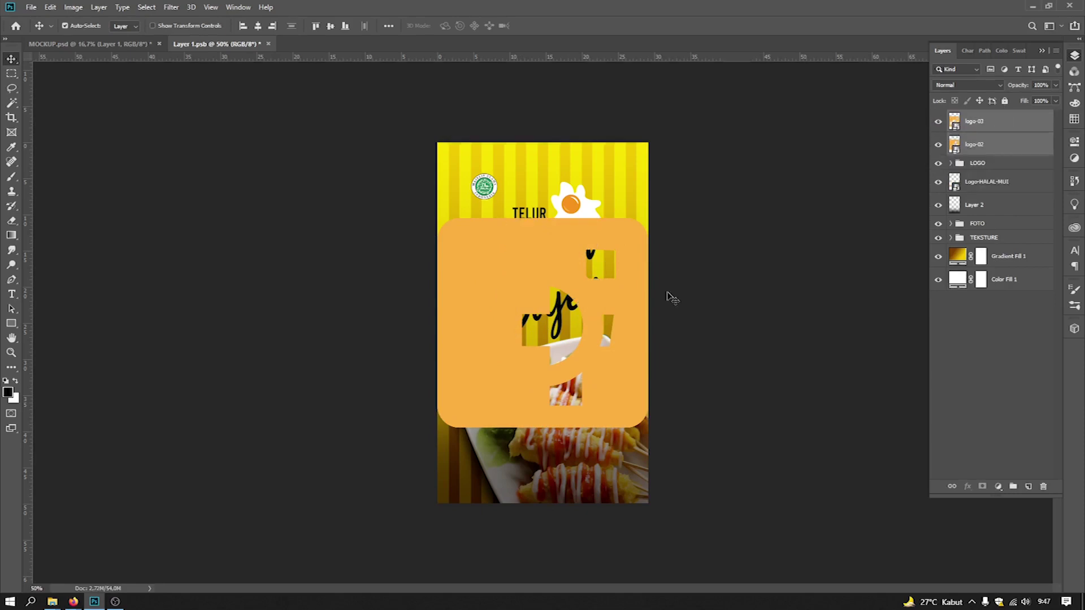
Step: Shrink both social media icons into the artwork's lower-left area and move the Instagram icon horizontally to the right of the Facebook icon
key("ctrl+t")
left_click_drag(649, 217, 481, 455)
key("Return")
right_click(471, 459)
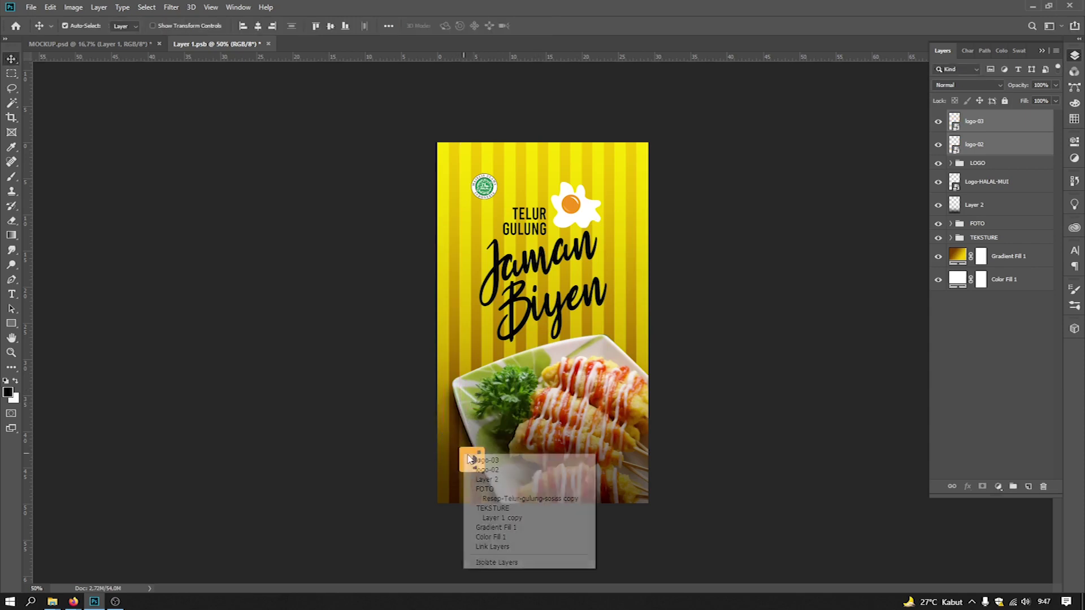
left_click(486, 465)
left_click_drag(473, 468, 608, 468)
Step: Scale the Facebook and Instagram icons down together, keeping them near the lower-left edge of the artwork
left_click(974, 145, "shift")
key("ctrl+t")
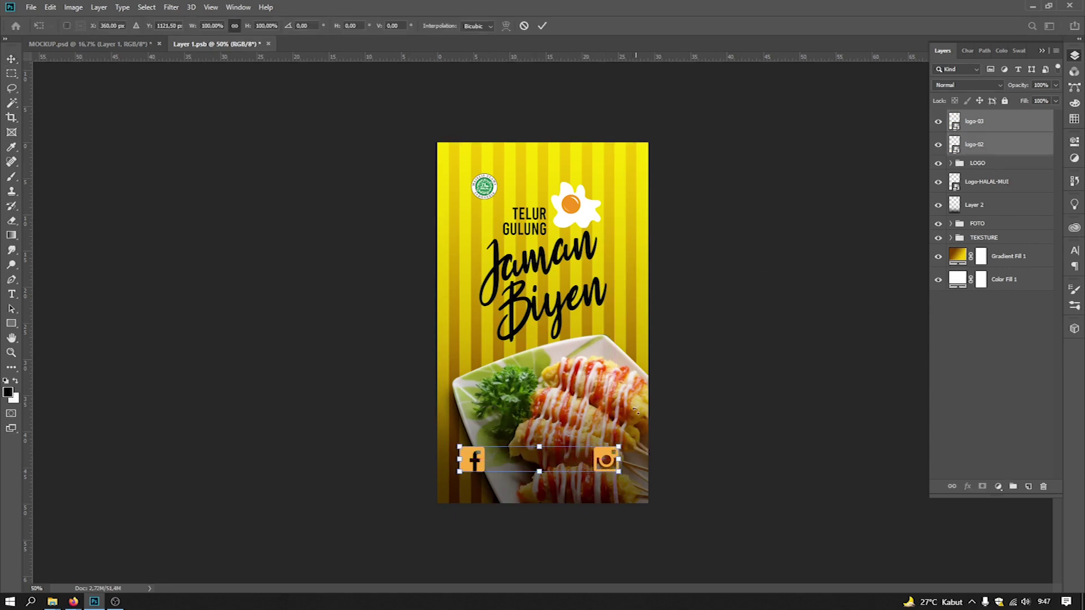
left_click_drag(618, 446, 548, 452)
key("Return")
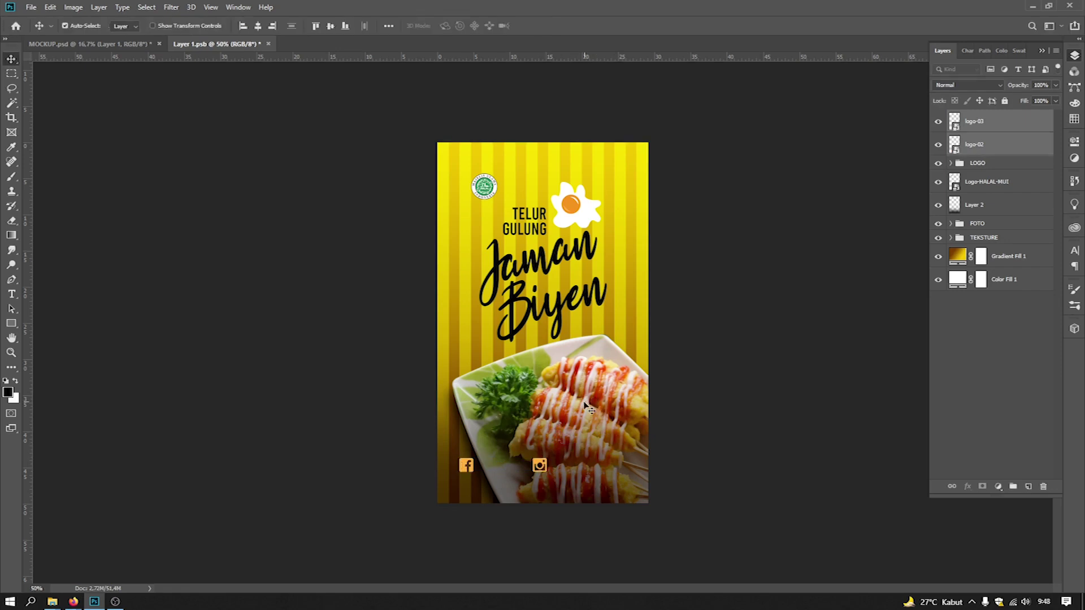
Step: Apply a white (#ffffff) Color Overlay to the logo-03 Instagram icon
key("ctrl+plus")
key("ctrl+plus")
left_click_drag(555, 374, 556, 201)
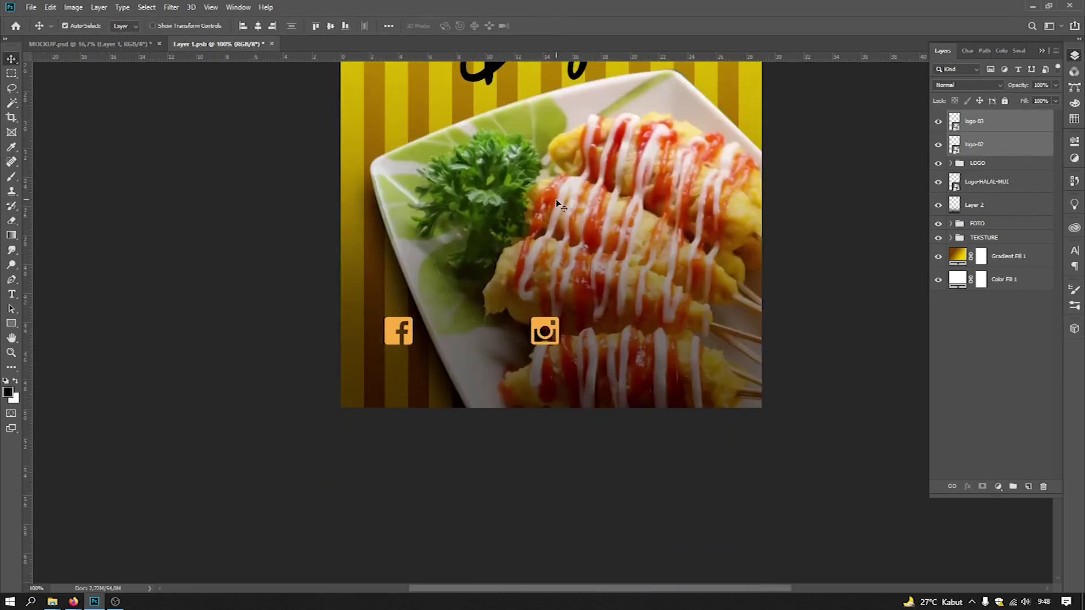
left_click(970, 124)
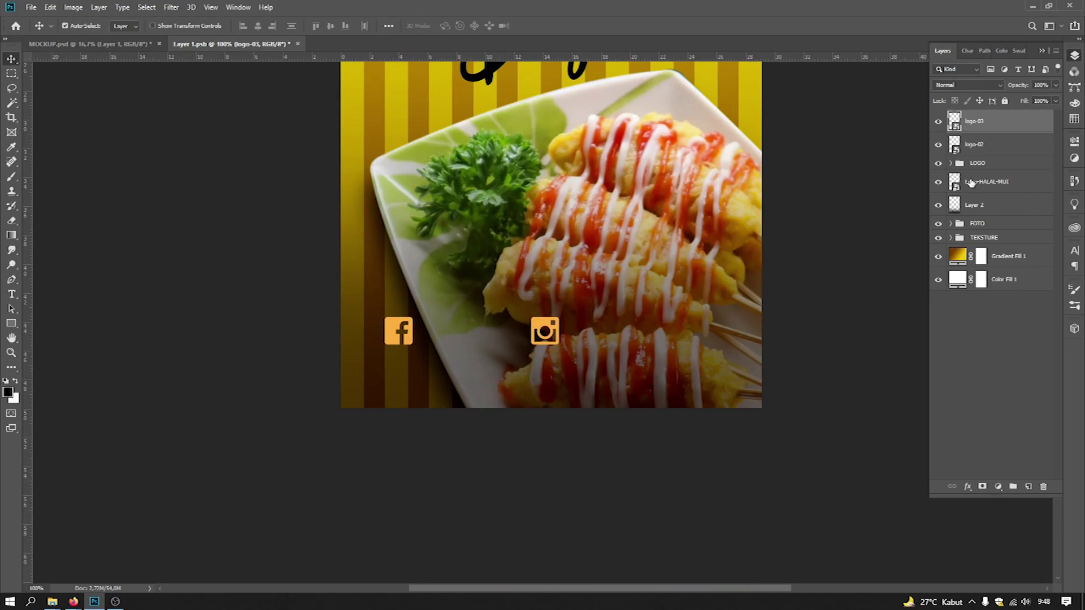
left_click(970, 487)
left_click(989, 444)
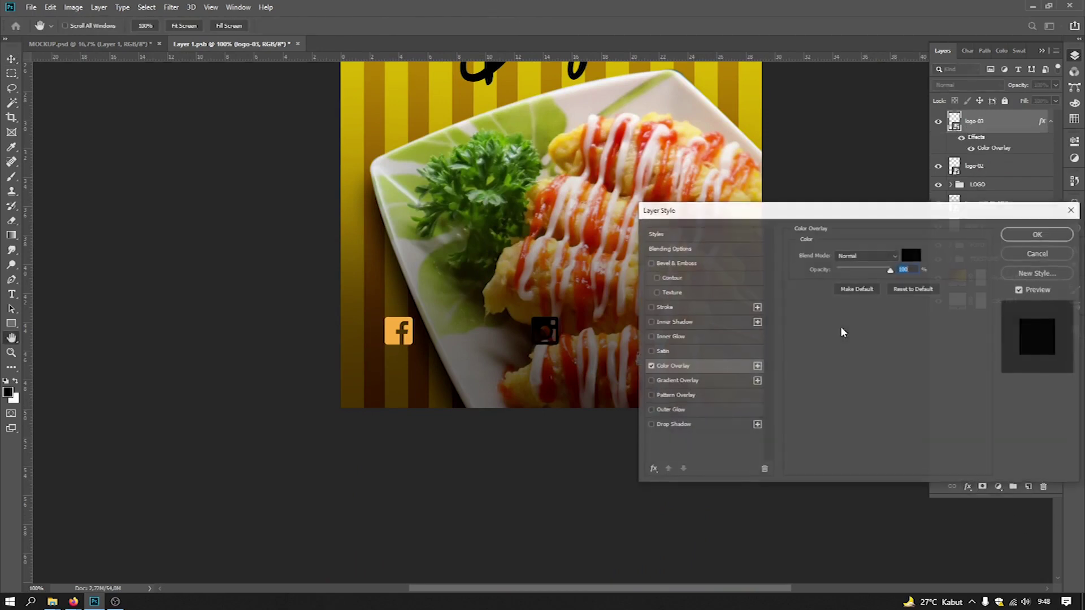
left_click(910, 255)
type("ffffff")
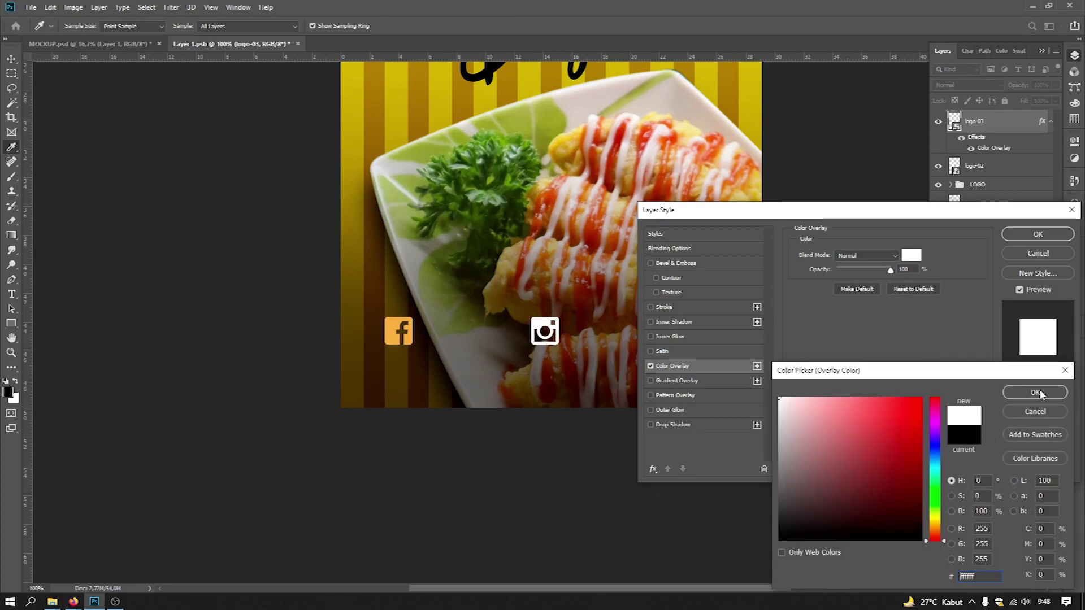
left_click(1047, 394)
left_click(1041, 238)
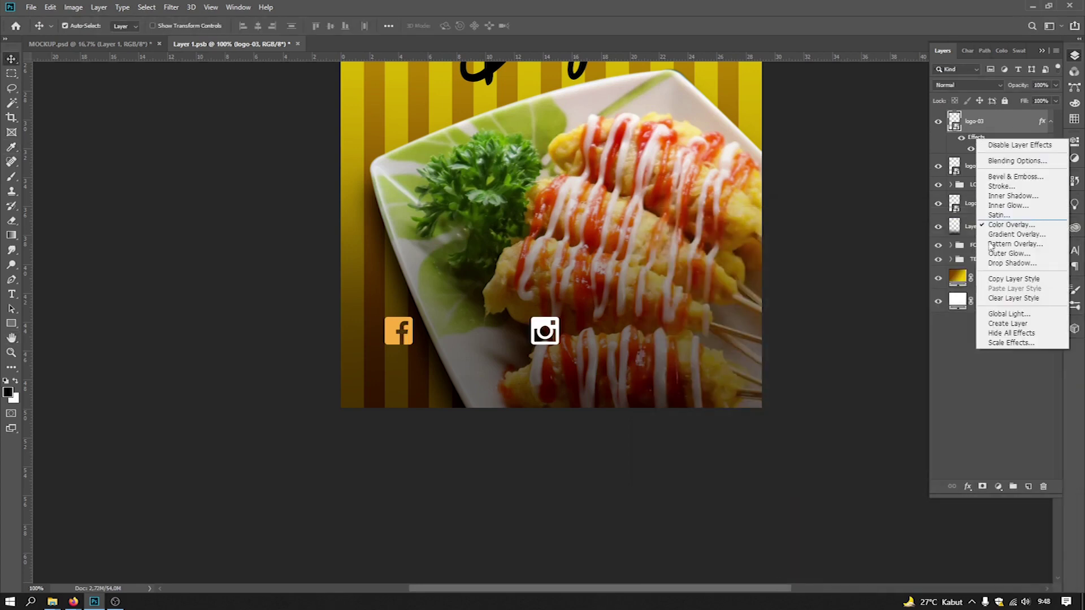
Step: Copy the layer style from logo-03 and paste it onto the logo-02 Facebook icon
left_click(1010, 279)
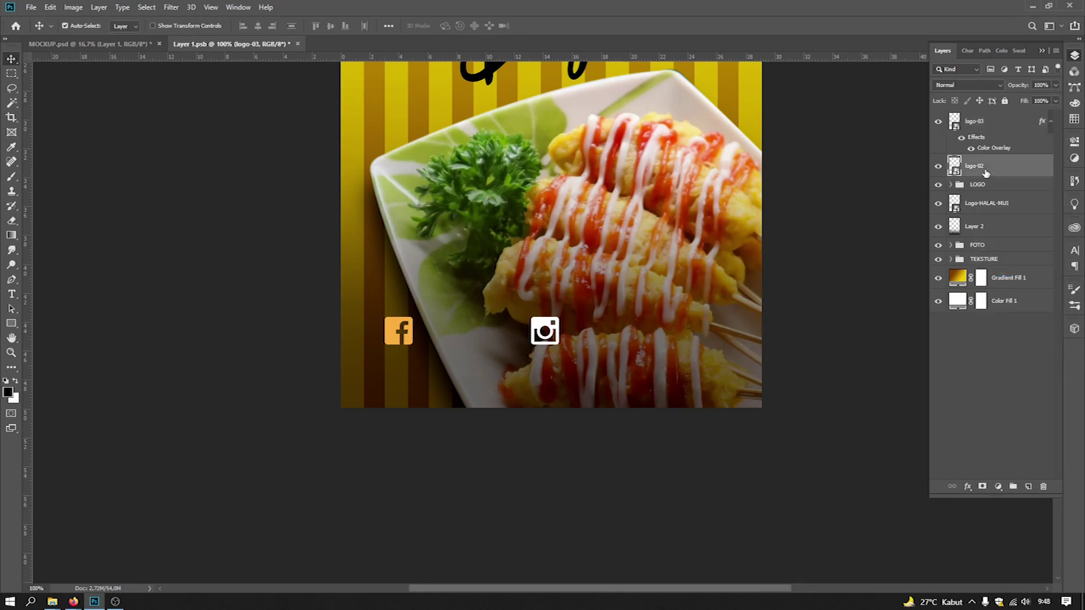
right_click(985, 170)
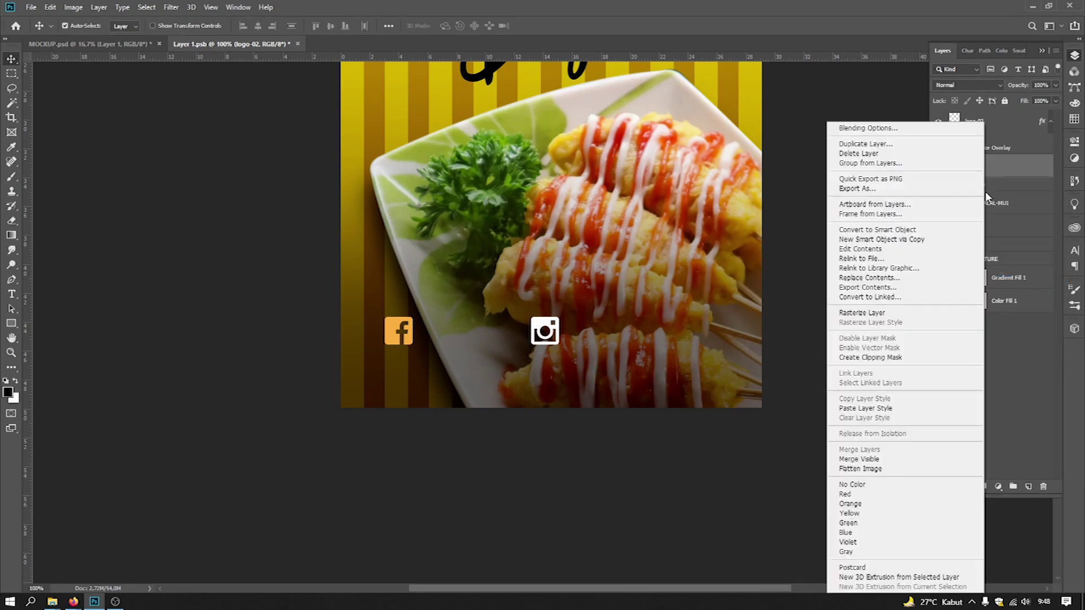
left_click(878, 408)
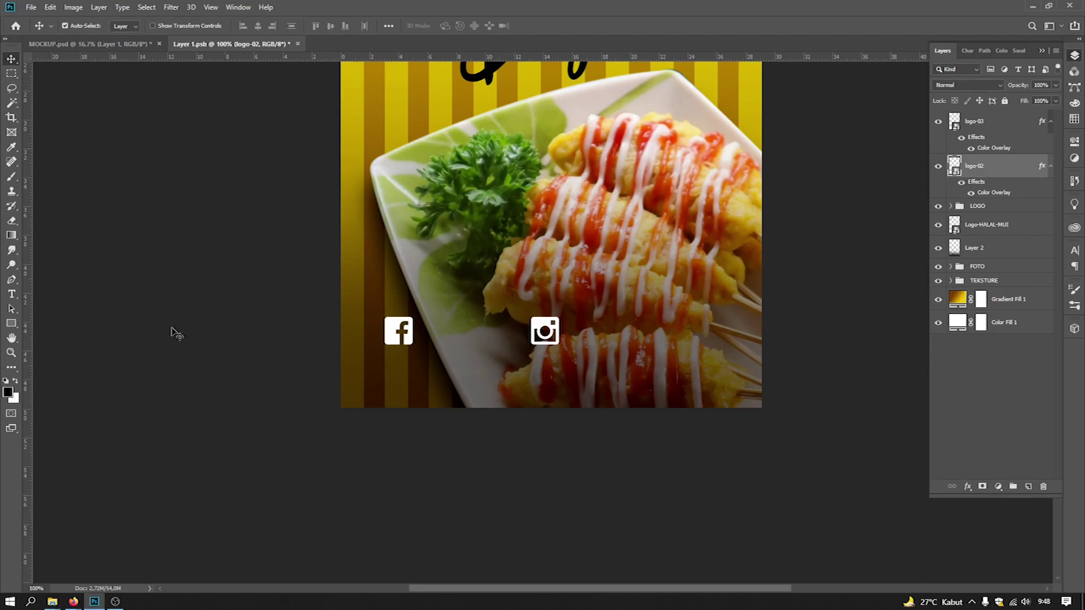
Step: Add the text "Telurgulung.JB" in Roboto Regular beside the Facebook icon
left_click(11, 295)
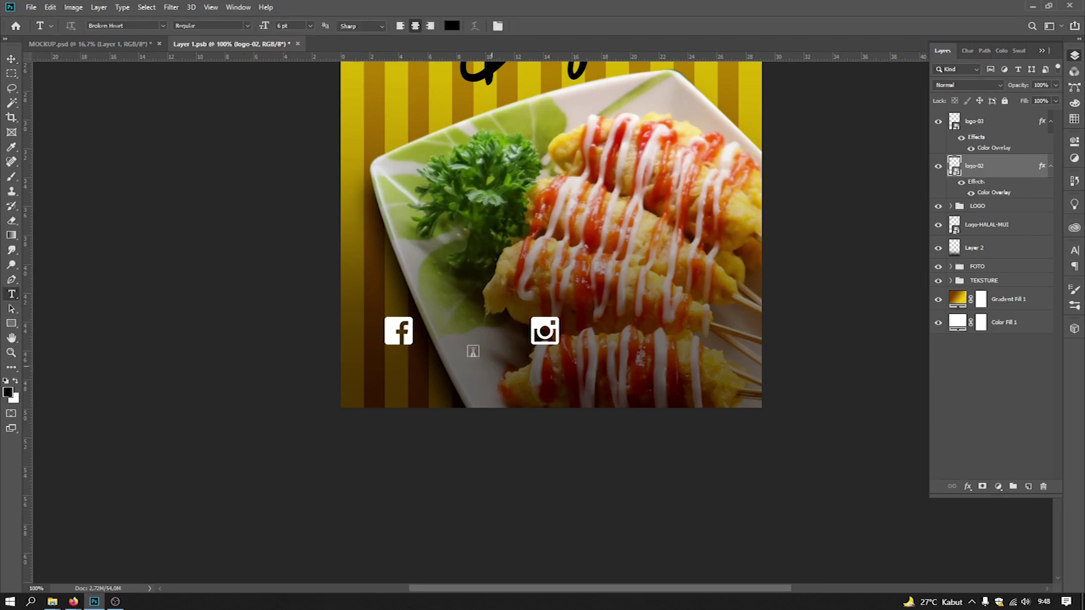
left_click(426, 328)
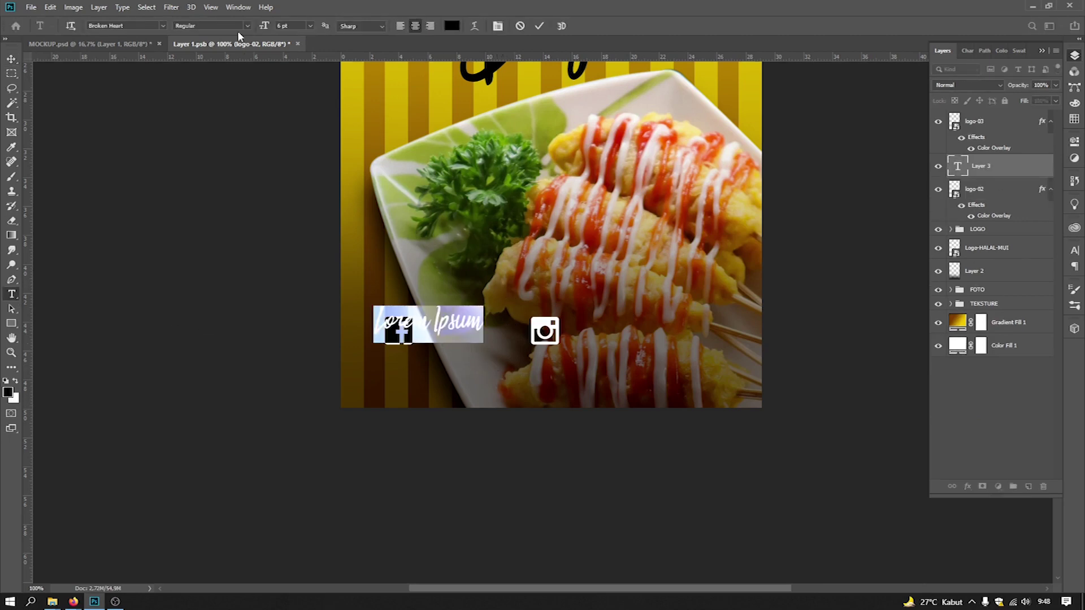
type("roboto")
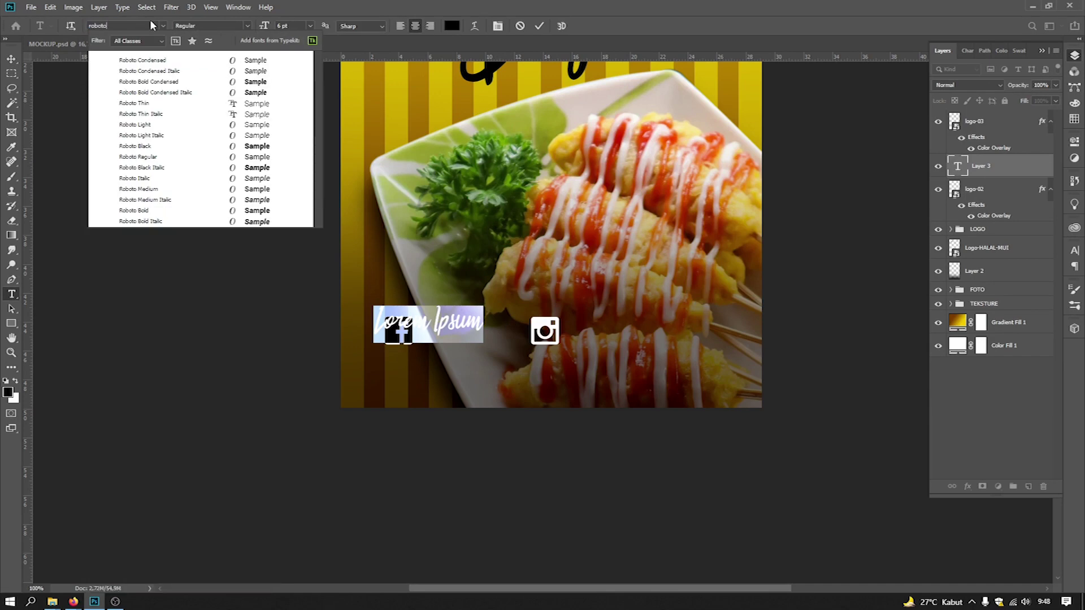
left_click(138, 157)
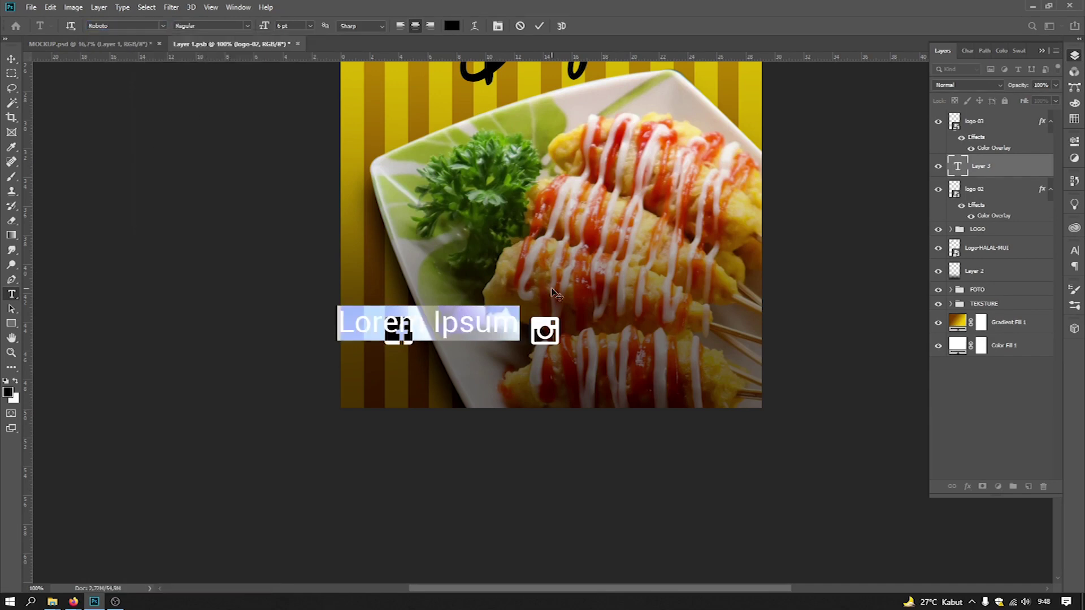
type("Te")
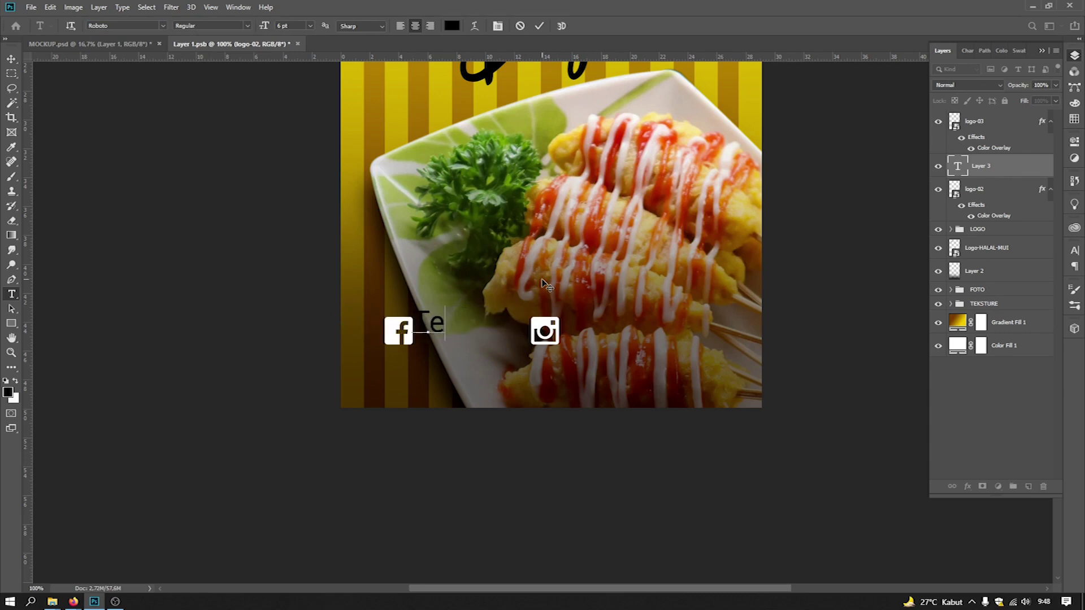
type("lur G")
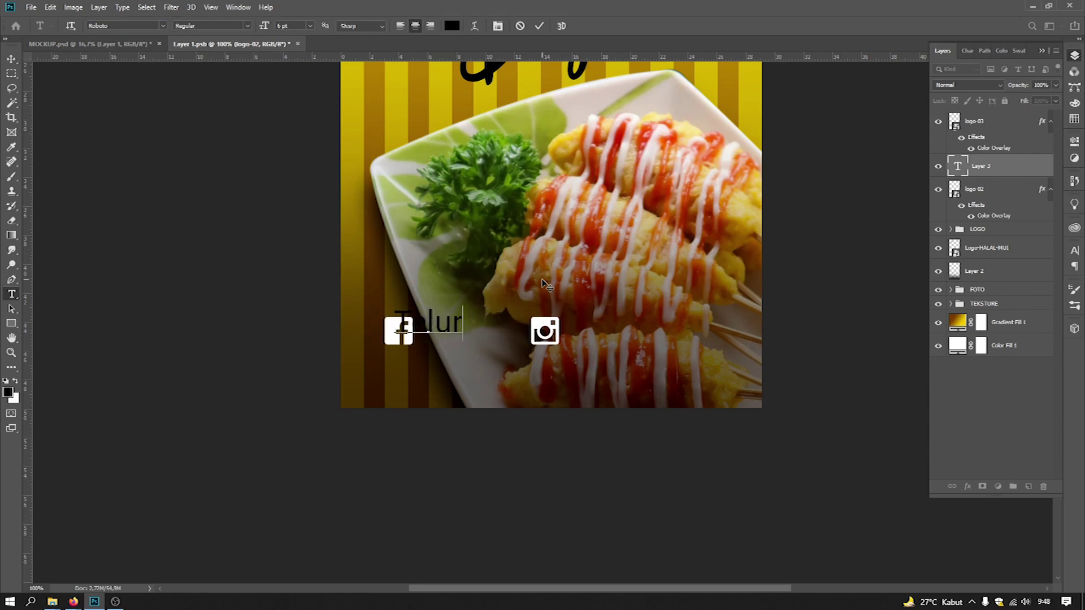
key("BackSpace")
key("BackSpace")
type("gulung.JB")
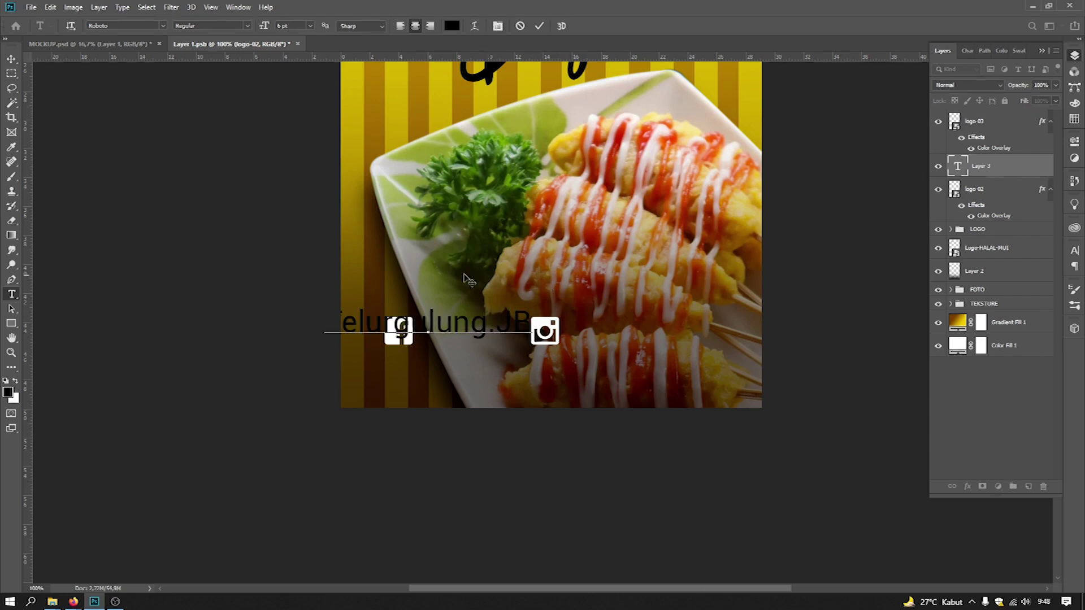
Step: Change the colour of the Telurgulung.JB text to white (#ffffff)
key("ctrl+a")
left_click(452, 26)
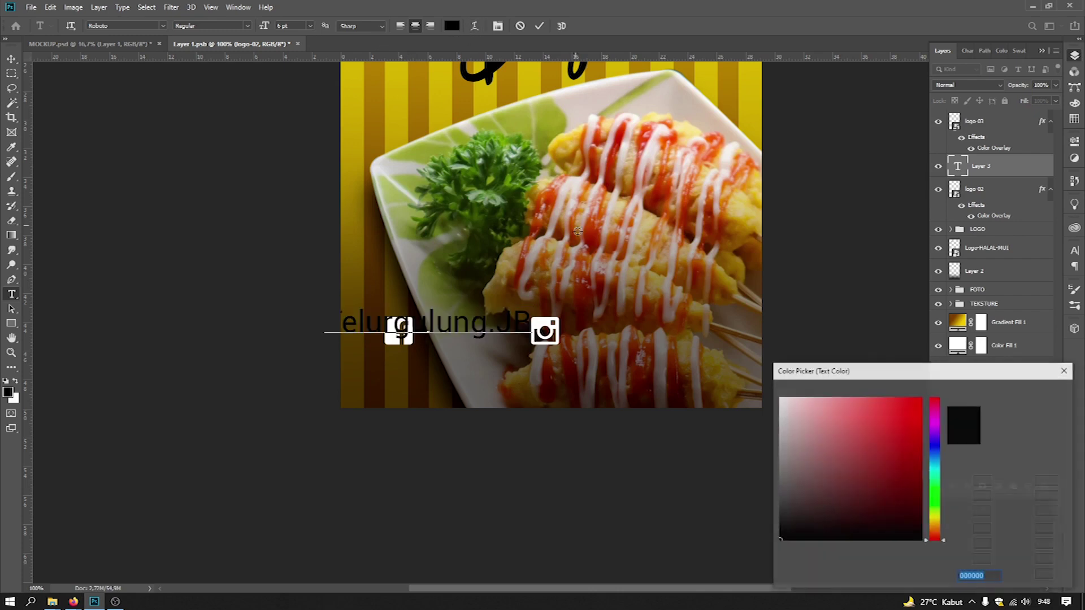
type("ffffff")
key("Return")
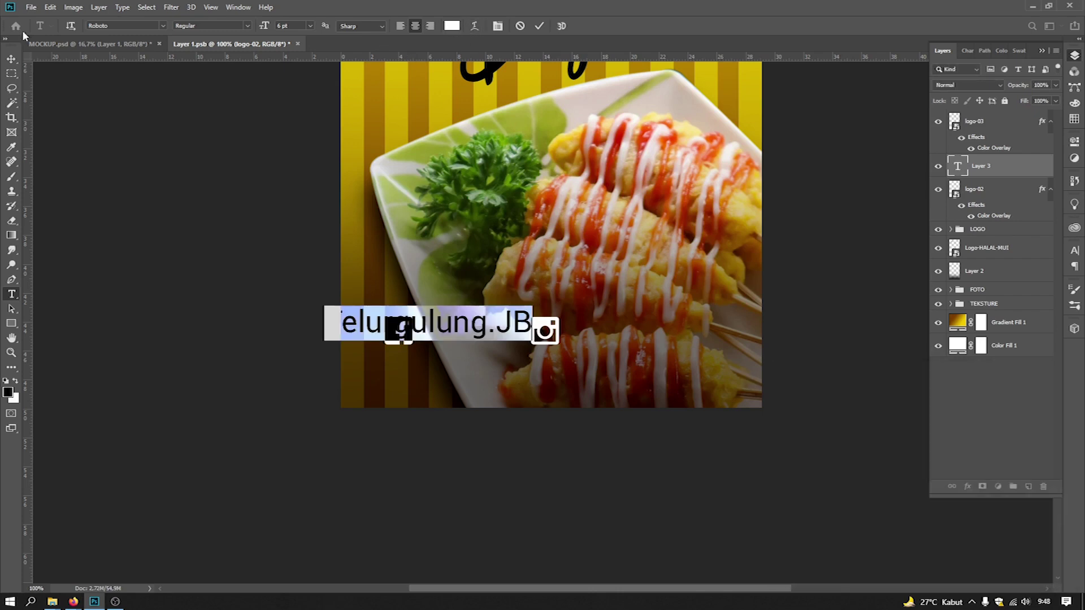
Step: Scale the Telurgulung.JB text down to about 81% and place it just right of the Facebook icon
left_click(11, 58)
left_click_drag(524, 321, 589, 320)
key("ctrl+t")
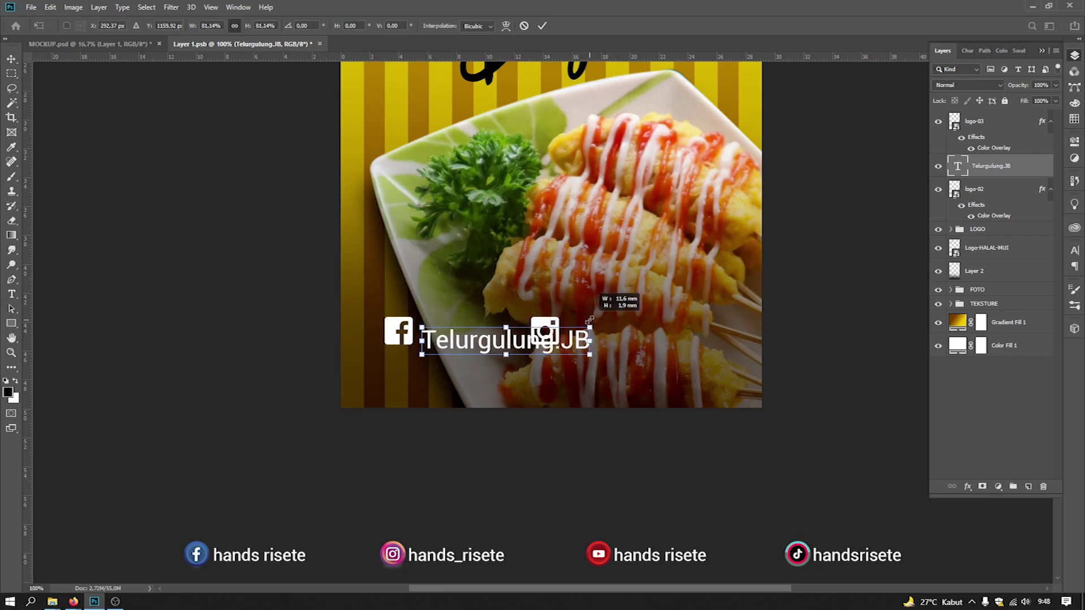
key("Return")
Step: Move the Instagram icon horizontally past the end of the text and raise the text in line with the icons
right_click(542, 321)
left_click(546, 329)
left_click_drag(544, 329, 654, 330)
right_click(528, 343)
left_click(535, 351)
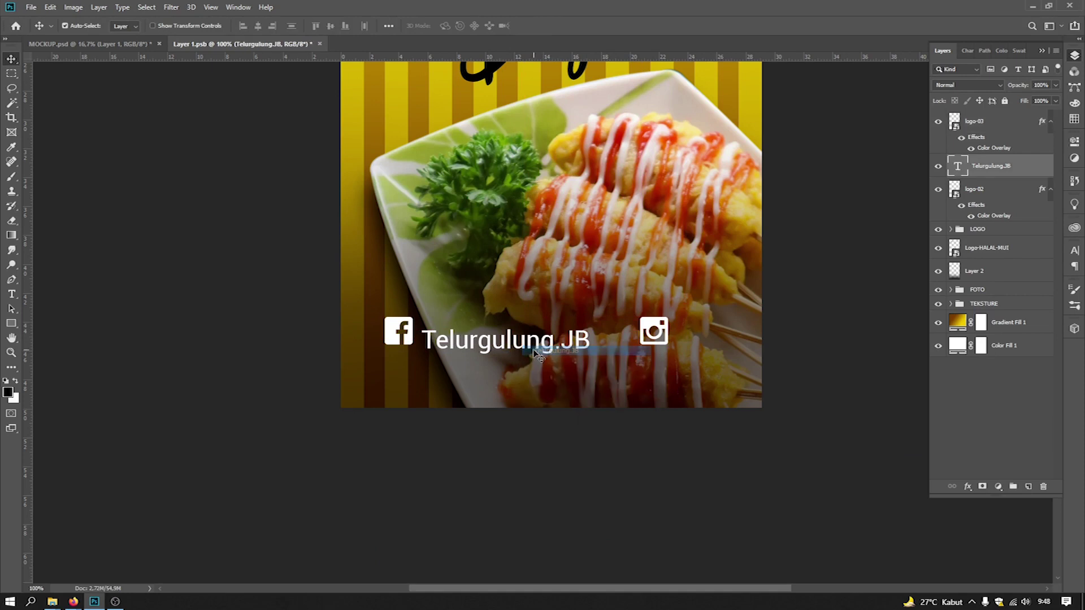
left_click_drag(535, 351, 531, 345)
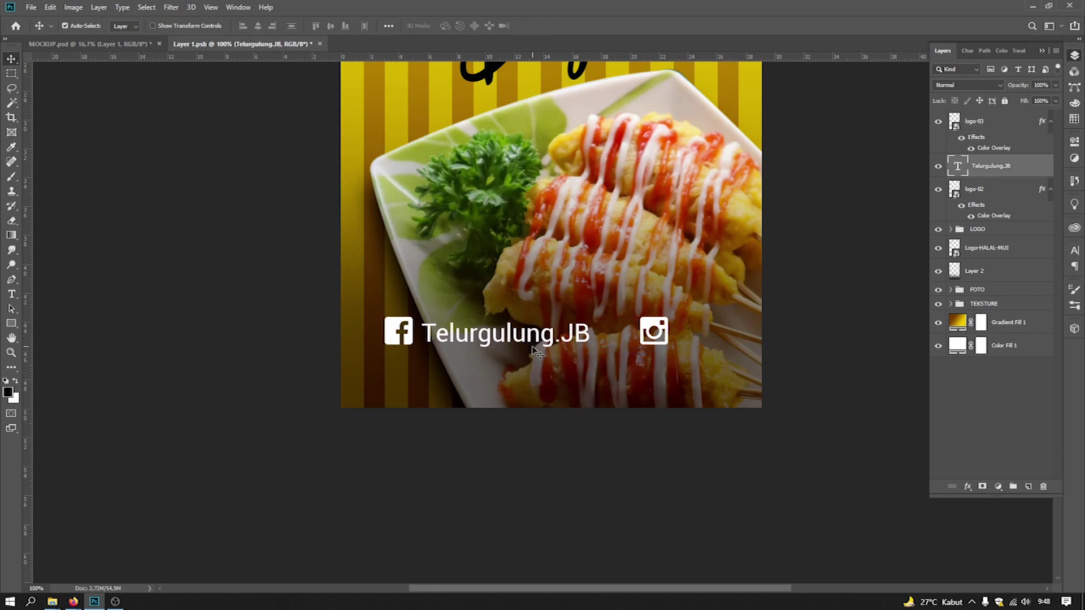
Step: Shrink the Telurgulung.JB text further beside the Facebook icon and bring the Instagram icon closer to it
left_click_drag(544, 346, 526, 332)
key("ctrl+t")
key("Return")
right_click(653, 331)
left_click(664, 329)
left_click_drag(664, 329, 614, 330)
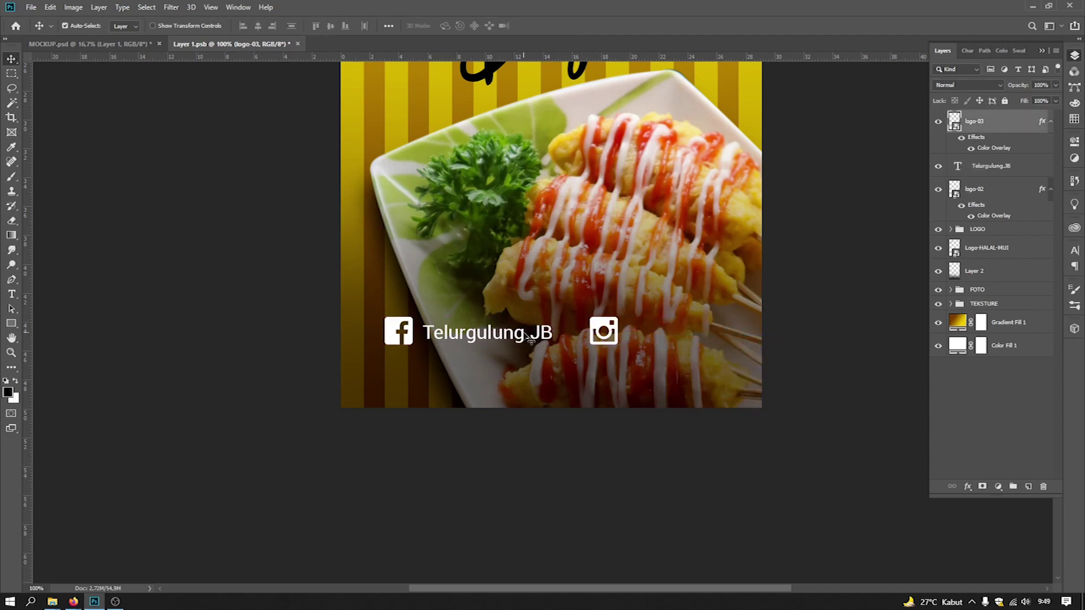
Step: Duplicate the Telurgulung.JB text horizontally to the right of the Instagram icon
right_click(516, 330)
left_click(520, 336)
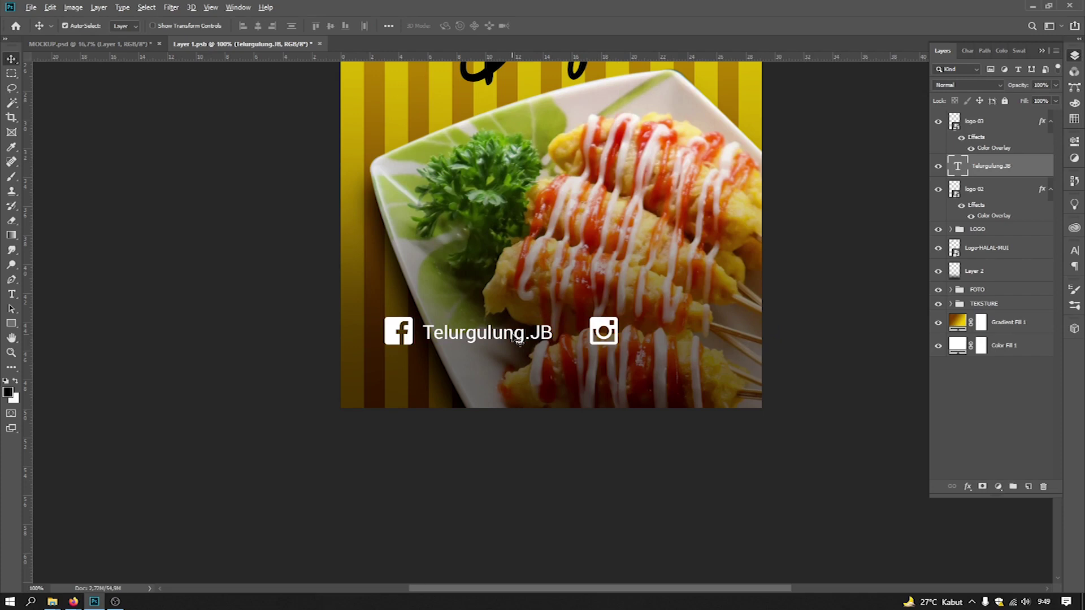
left_click_drag(518, 337, 724, 335)
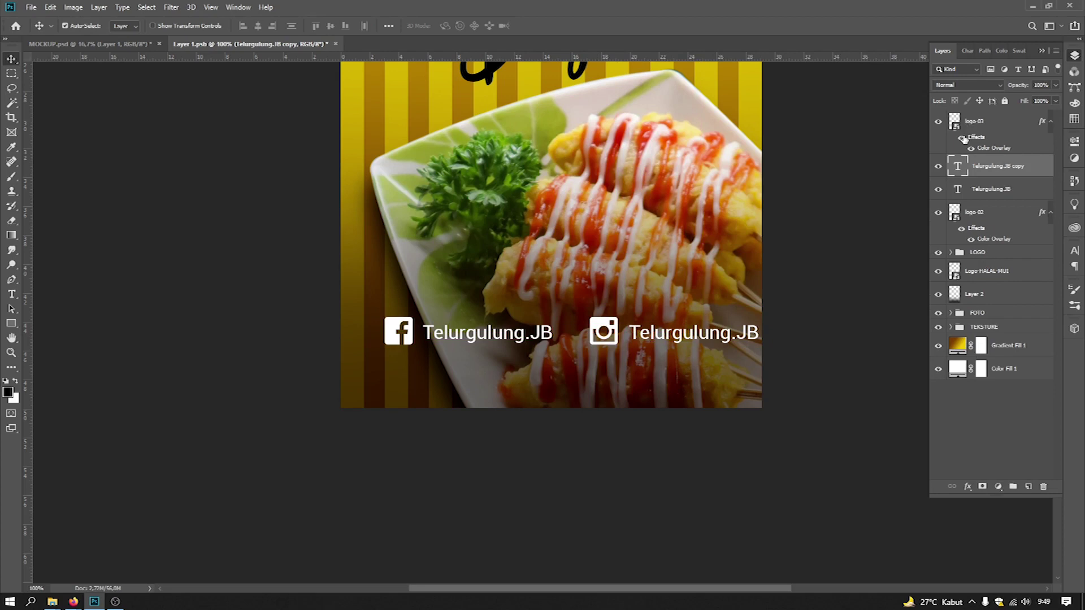
Step: Group both social media icons and their text layers and name the group SOSMED
left_click(972, 191)
left_click(968, 218, "shift")
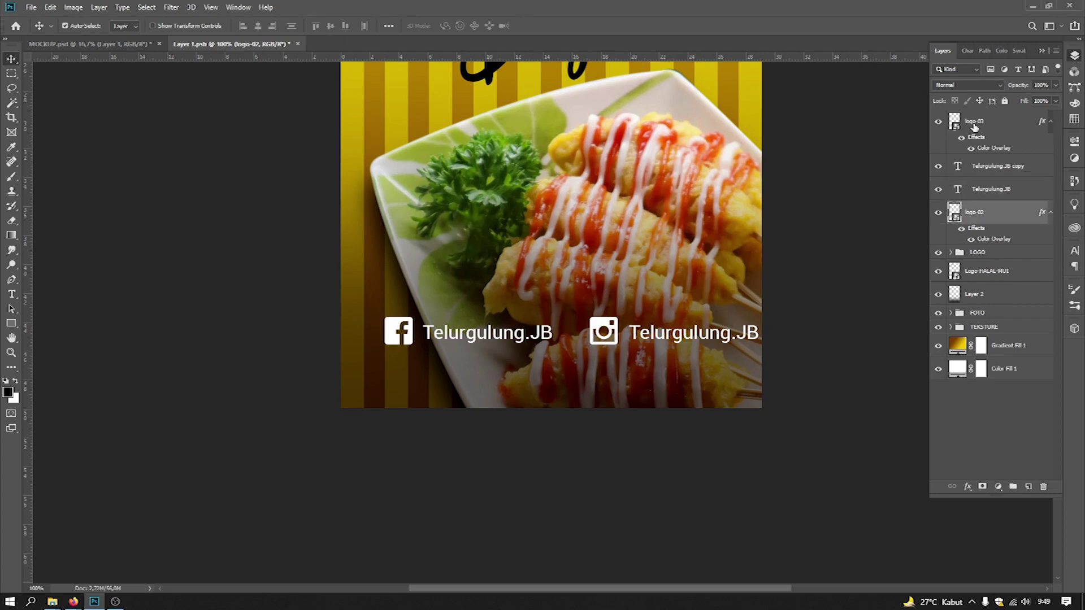
left_click(974, 123, "shift")
key("ctrl+g")
double_click(978, 116)
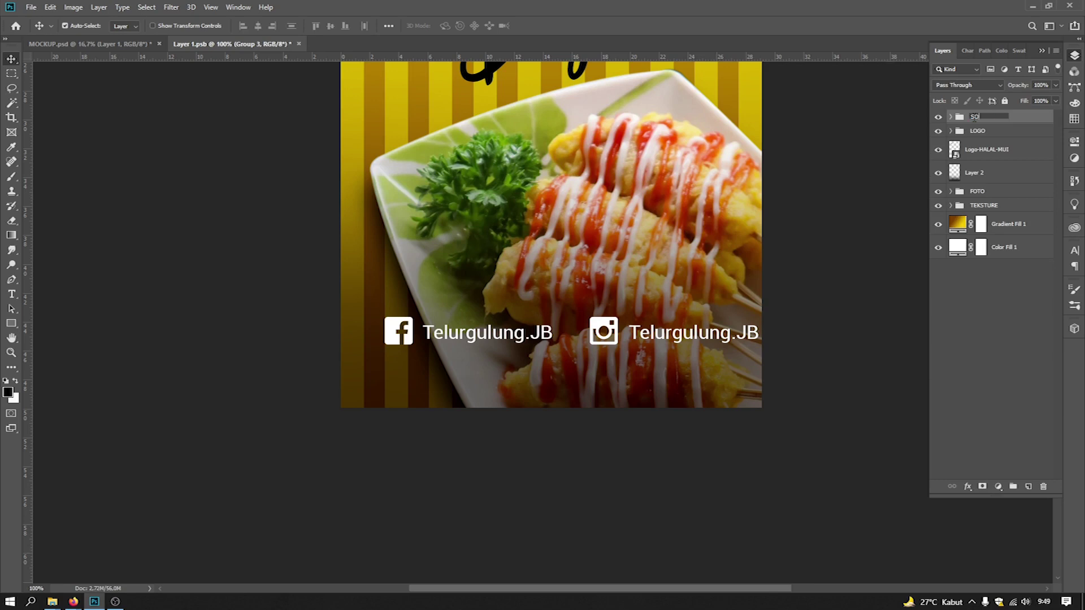
type("SOSMED")
key("Return")
Step: Scale the SOSMED group to about 74% and centre it horizontally near the artwork's lower edge
key("ctrl+t")
left_click_drag(757, 316, 661, 318)
left_click_drag(590, 337, 617, 348)
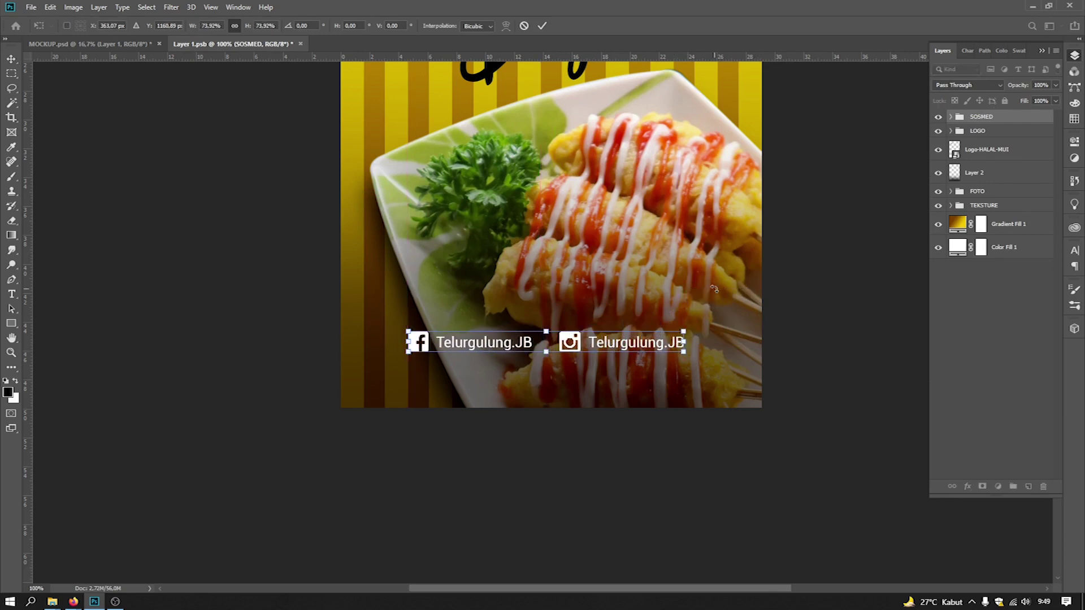
key("Right")
key("Right")
key("Right")
key("Right")
key("Right")
key("Right")
key("Right")
key("Down")
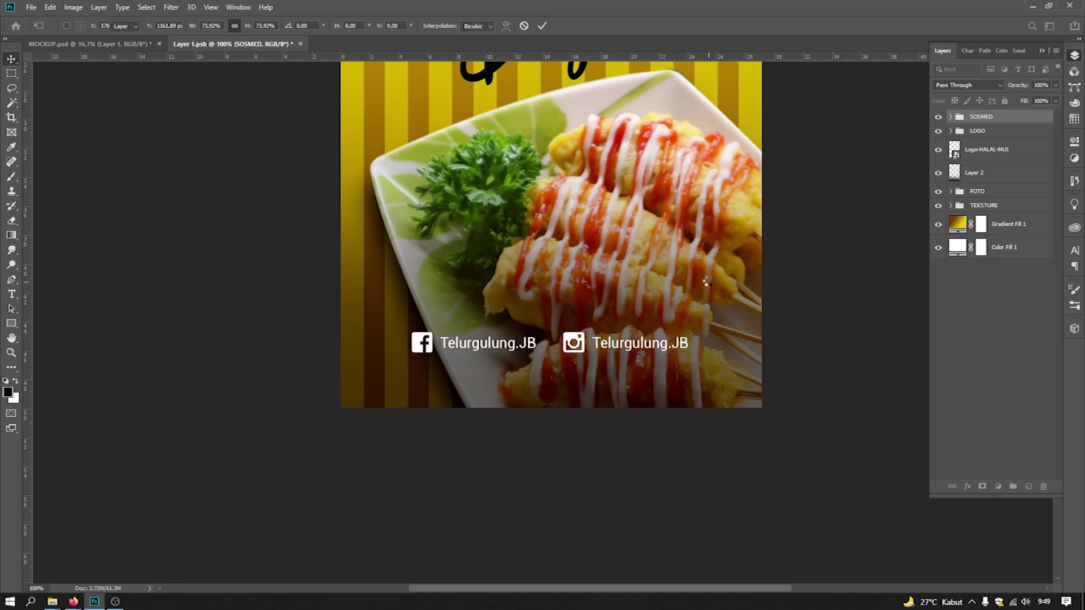
key("Return")
Step: Place the SOSMED group below the LOGO group in the layer order and save the artwork
key("ctrl+minus")
key("ctrl+minus")
key("ctrl+plus")
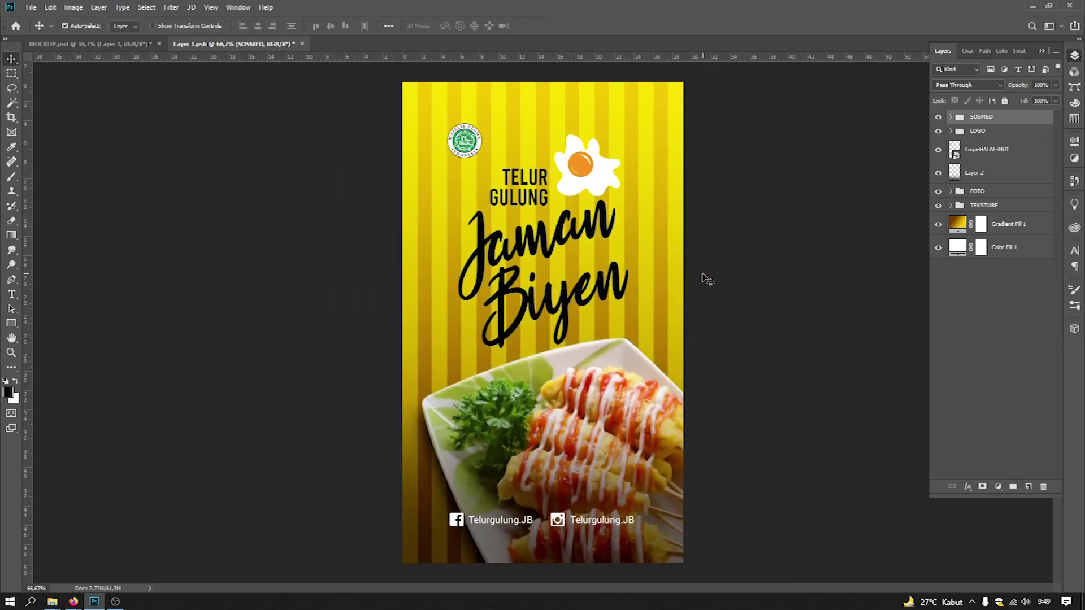
key("ctrl+plus")
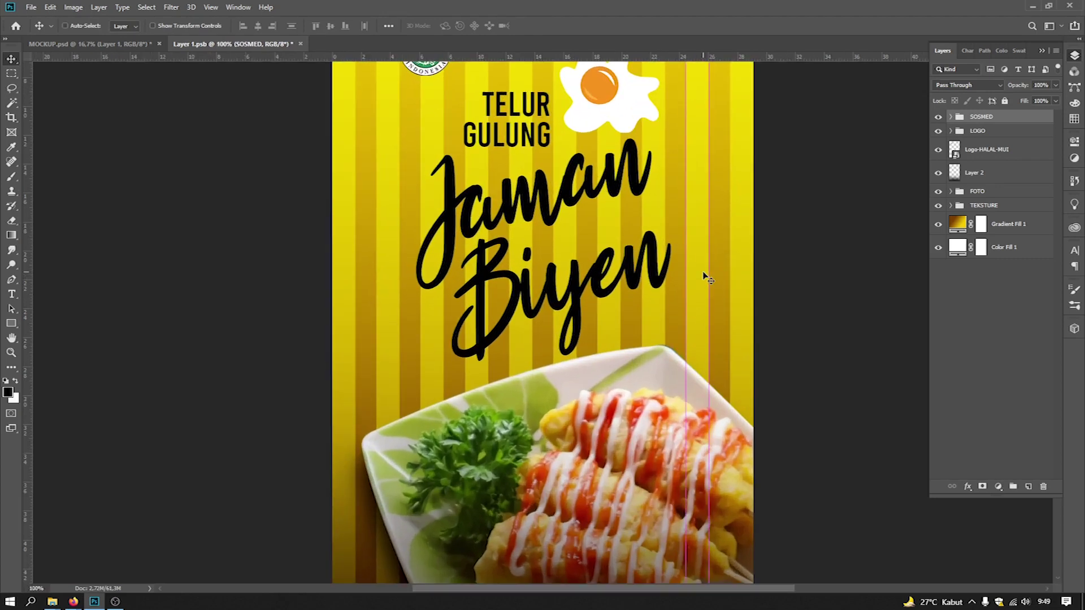
key("ctrl+bracketleft")
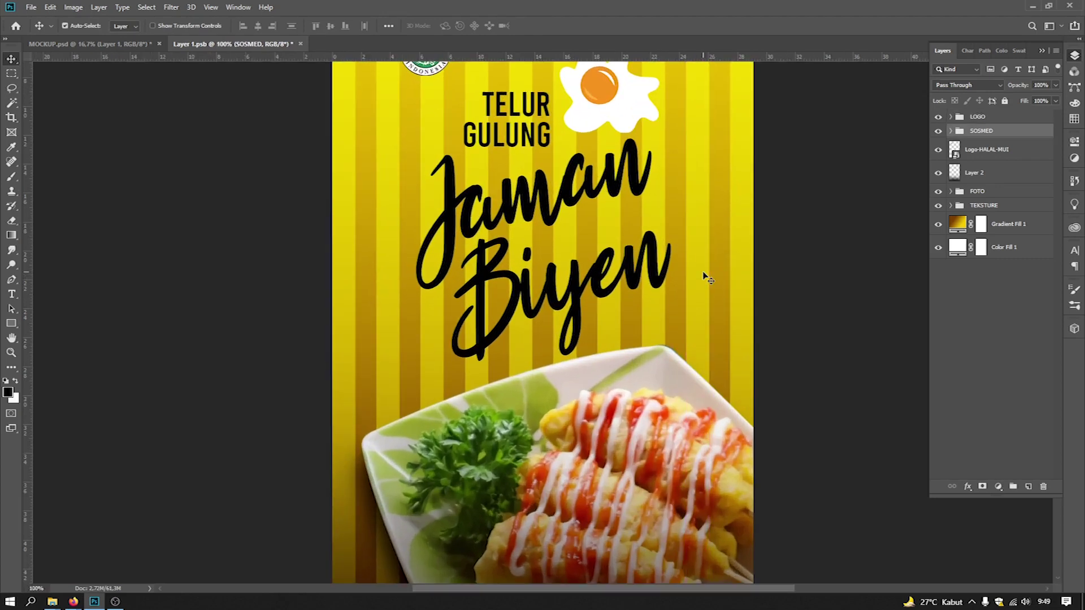
key("ctrl+plus")
key("ctrl+0")
key("ctrl+s")
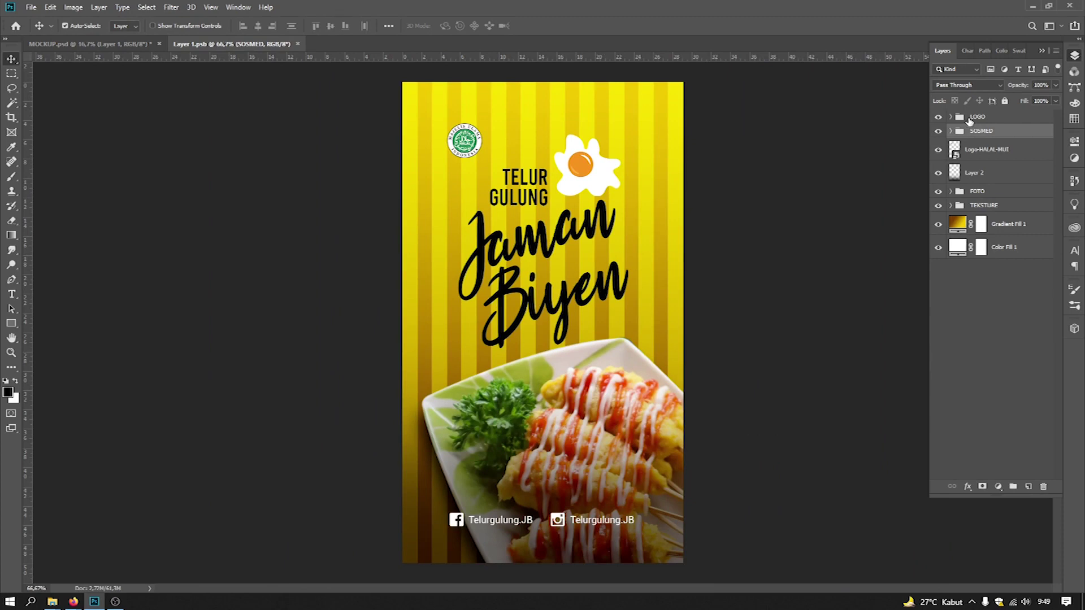
Step: Create a new empty layer between the LOGO and SOSMED groups
left_click(969, 118)
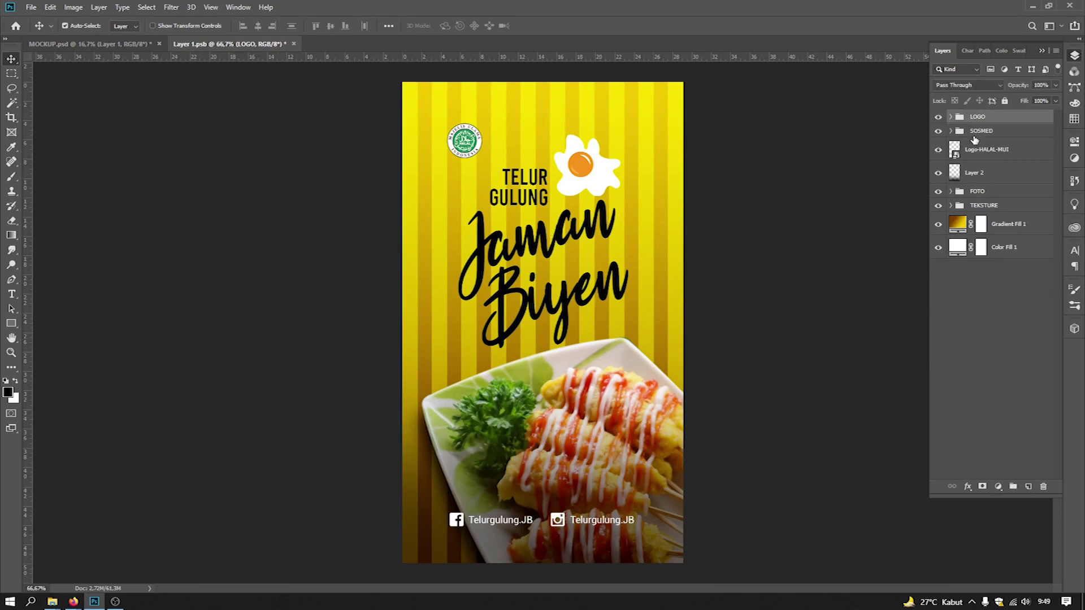
left_click(983, 132)
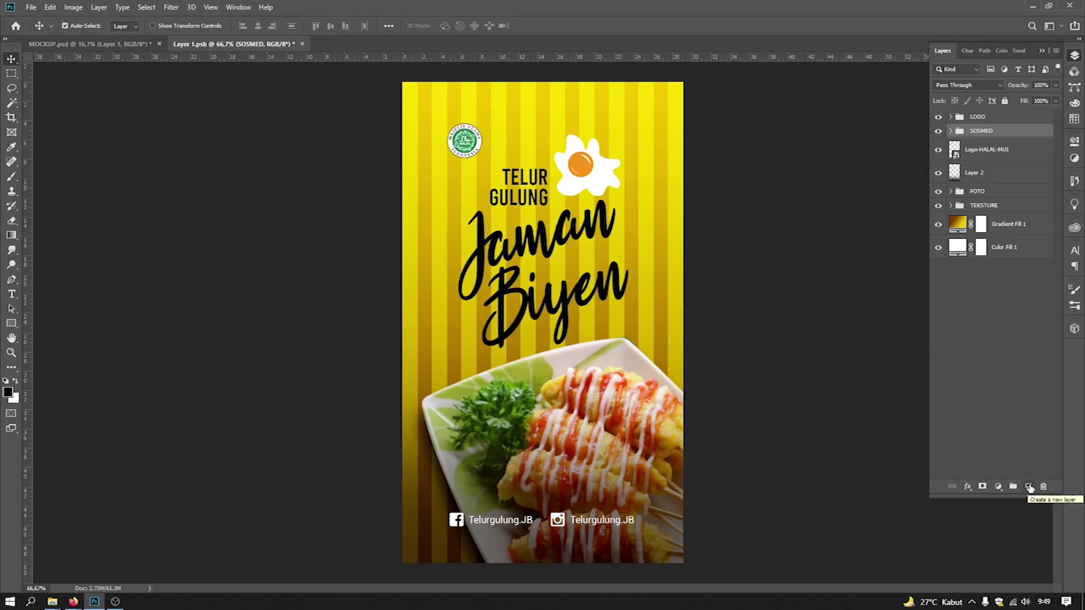
left_click(1029, 487)
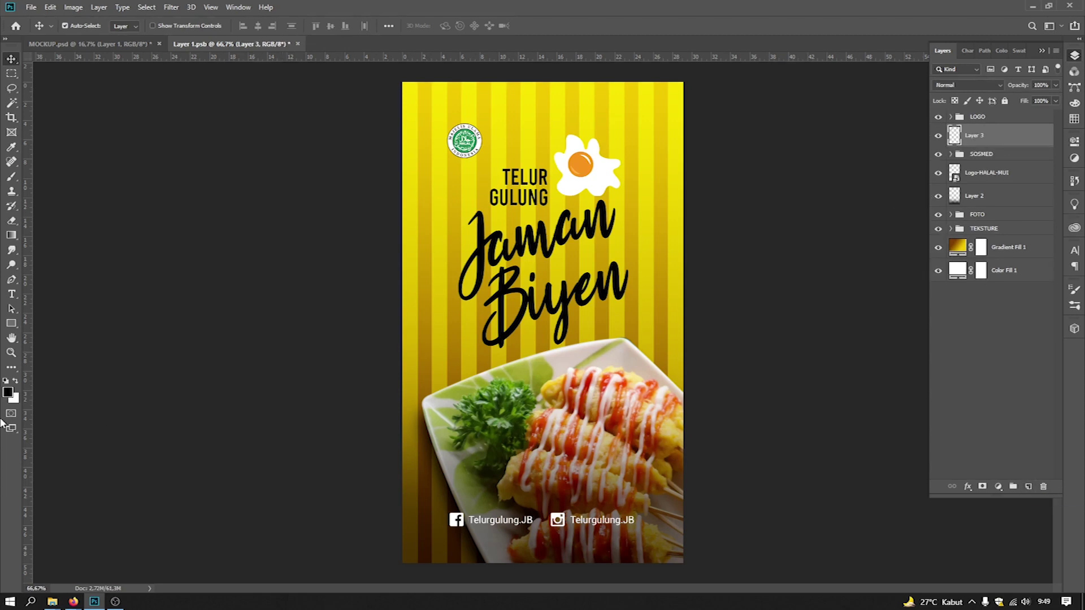
Step: Paint a single soft white dab behind the Jaman Biyen lettering with a 300 px brush at 100% opacity
left_click(15, 382)
left_click(12, 179)
key("bracketleft")
key("bracketleft")
key("bracketleft")
key("bracketleft")
key("bracketleft")
key("bracketleft")
key("bracketleft")
key("bracketleft")
key("bracketleft")
key("bracketleft")
key("bracketleft")
key("bracketleft")
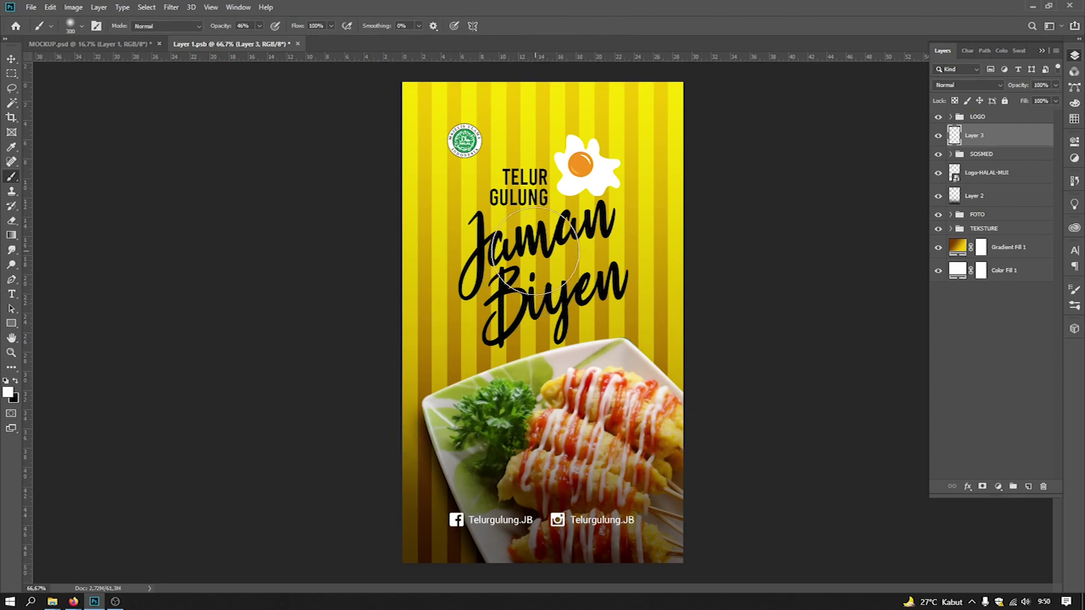
left_click(535, 251)
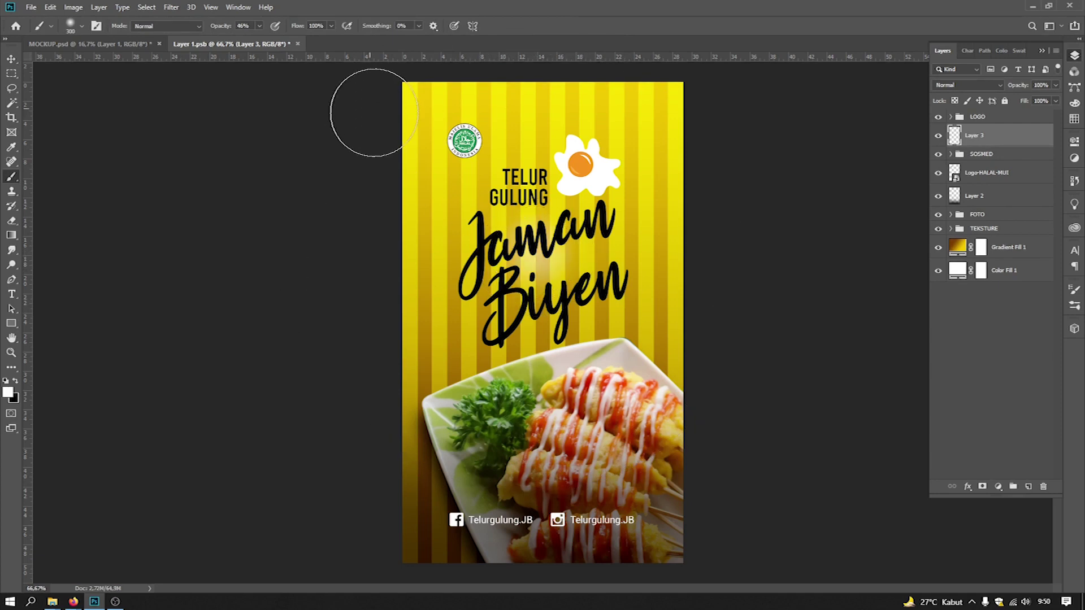
key("ctrl+z")
left_click_drag(260, 30, 300, 37)
left_click(546, 244)
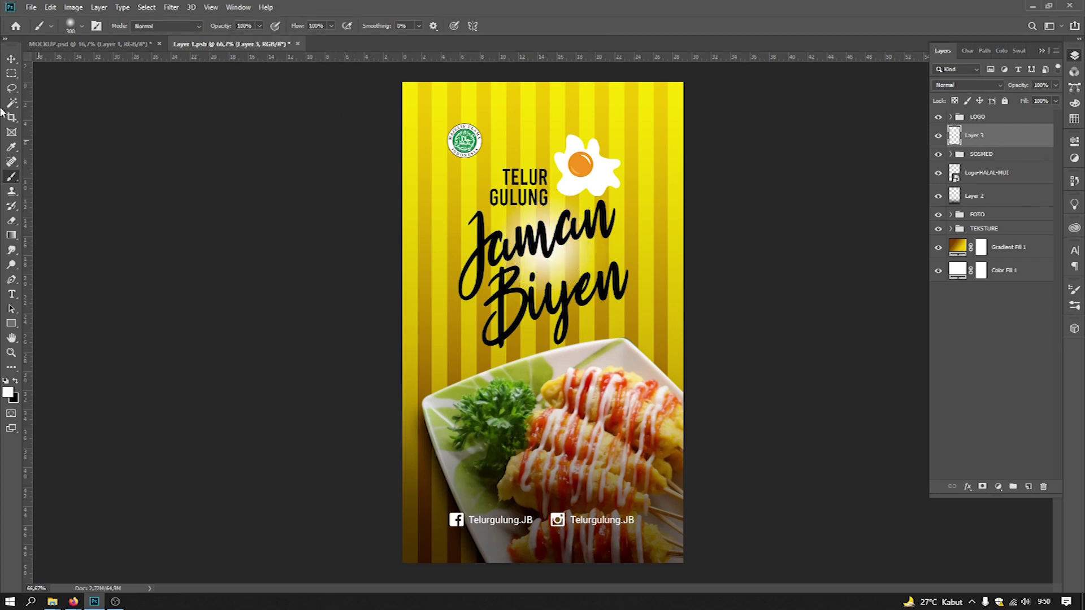
Step: Enlarge the white glow on Layer 3 well beyond the artwork's width and centre it behind the logo
left_click(11, 58)
key("ctrl+t")
left_click_drag(631, 157, 850, 44)
left_click_drag(724, 190, 713, 188)
key("Return")
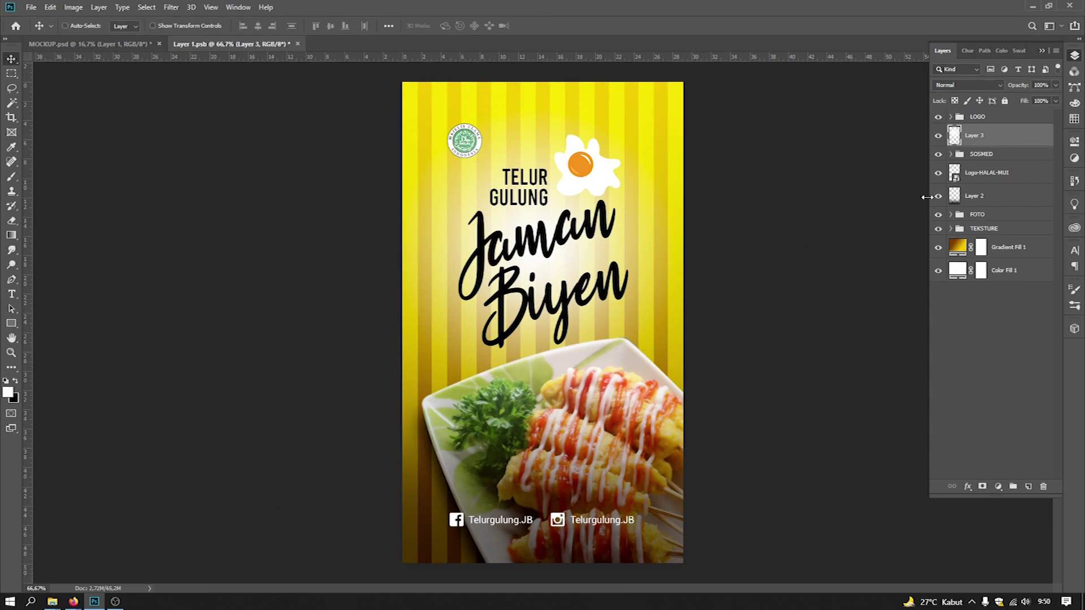
Step: Move Layer 3 between the FOTO and TEKSTURE groups and compare the artwork with the glow hidden and shown
key("ctrl+minus")
left_click_drag(977, 154, 990, 218)
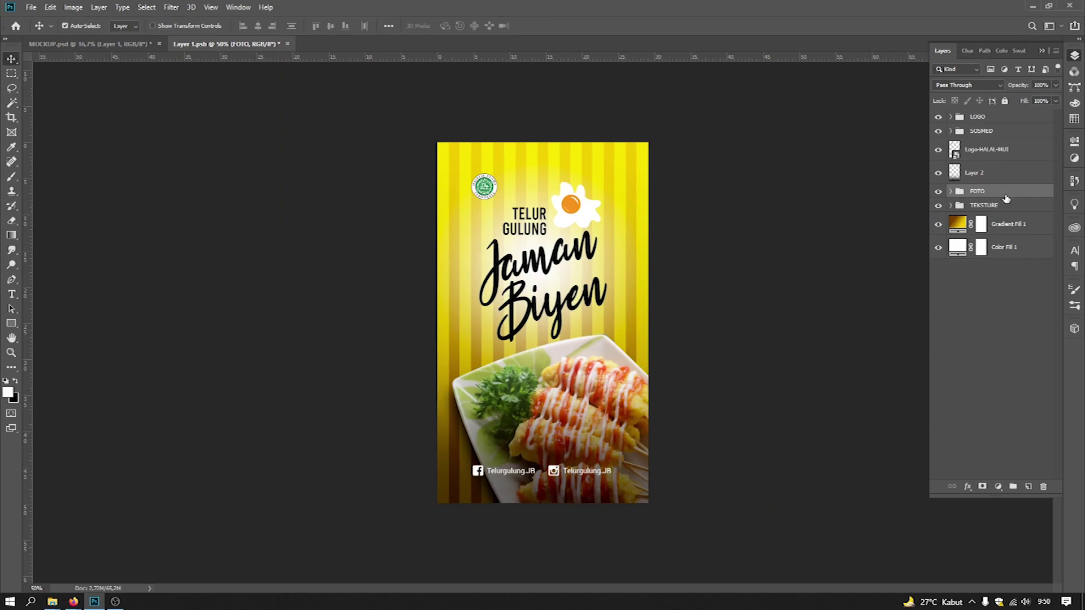
key("ctrl+z")
left_click(971, 139)
left_click(938, 136)
left_click(937, 136)
left_click_drag(972, 138, 992, 226)
left_click(938, 211)
left_click(939, 211)
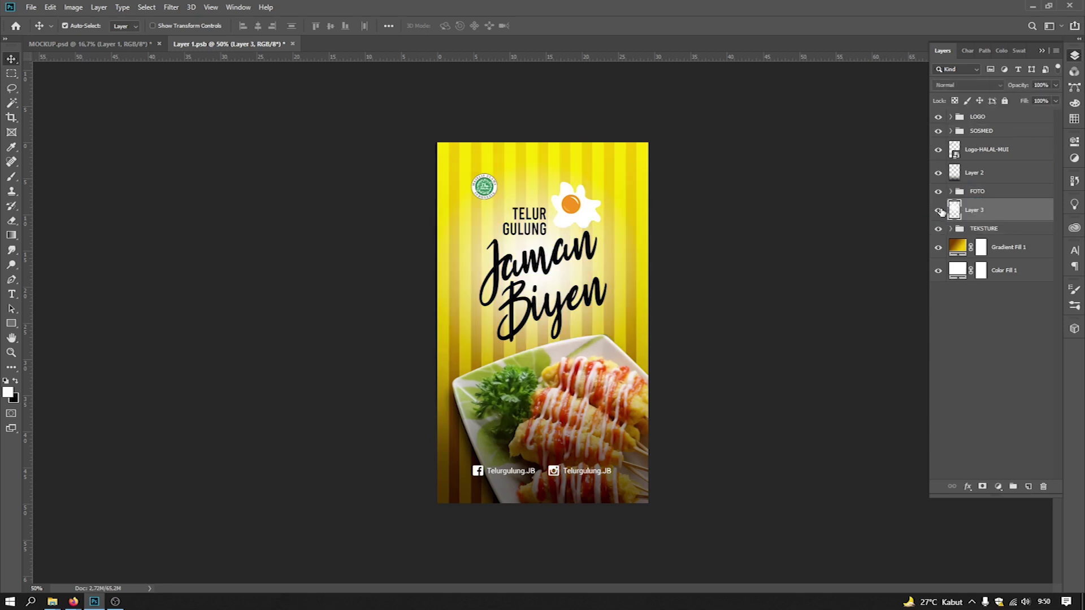
Step: Scale the Layer 3 glow up to about 110.7% around its centre
key("ctrl+t")
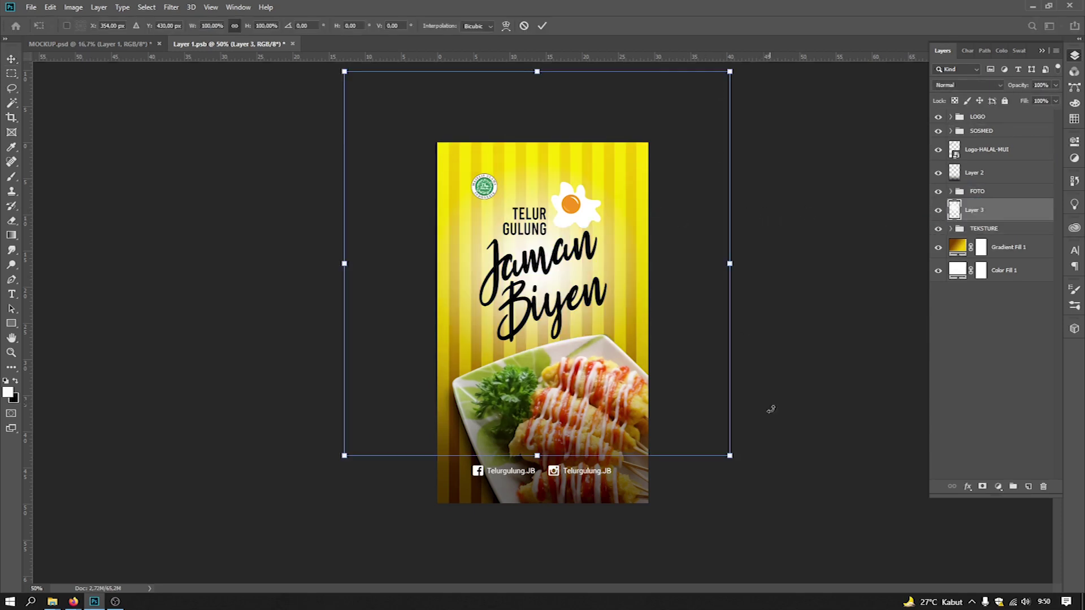
left_click_drag(729, 456, 750, 476)
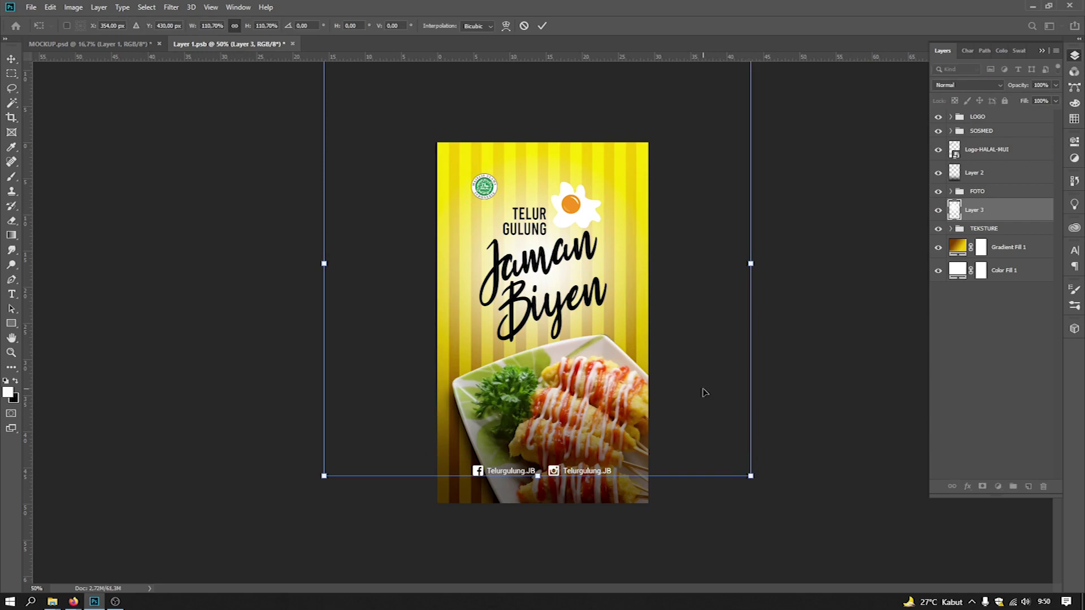
key("Return")
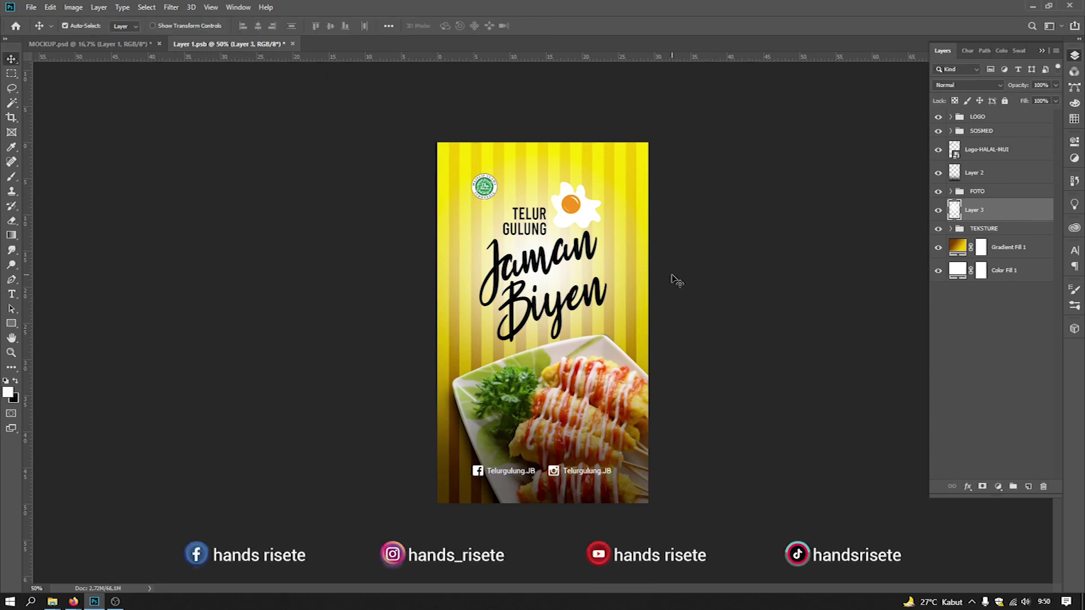
Step: Lower the opacity of the white glow on Layer 3 to 72%
left_click(1054, 85)
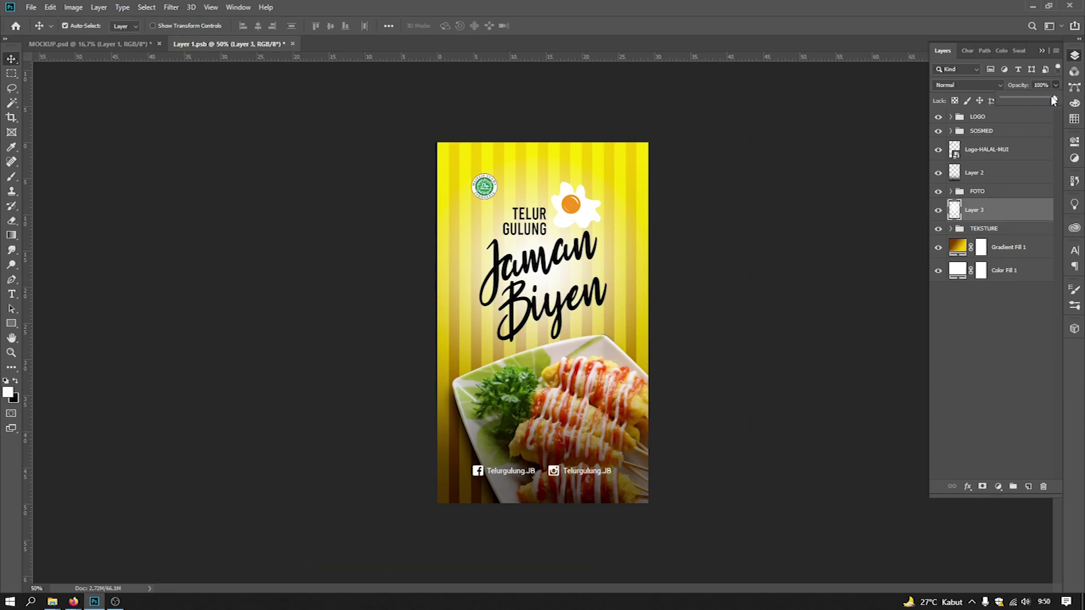
left_click_drag(1054, 100, 1042, 100)
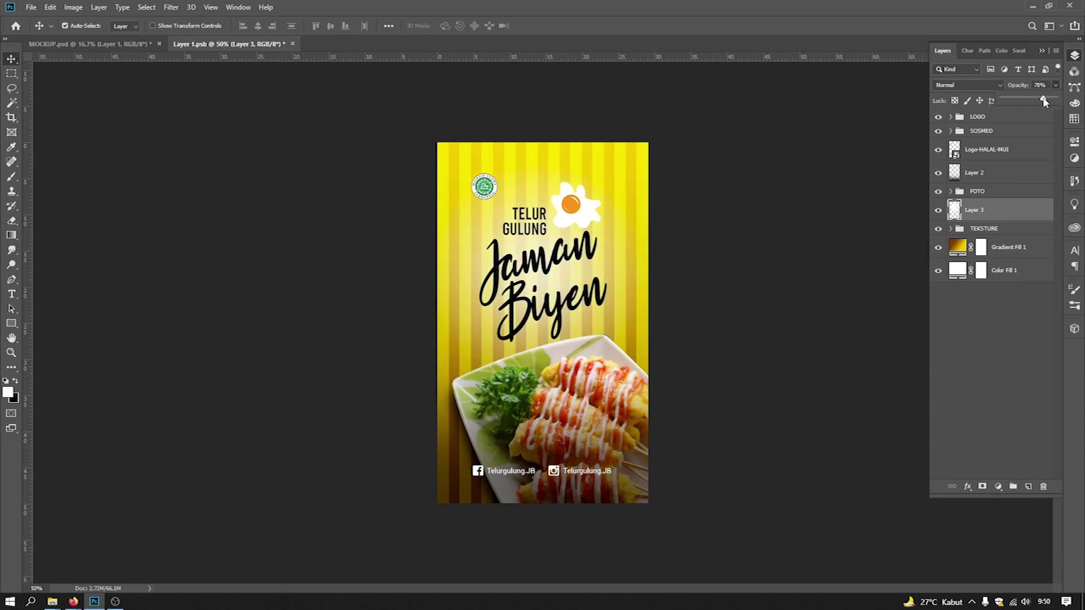
key("ctrl+minus")
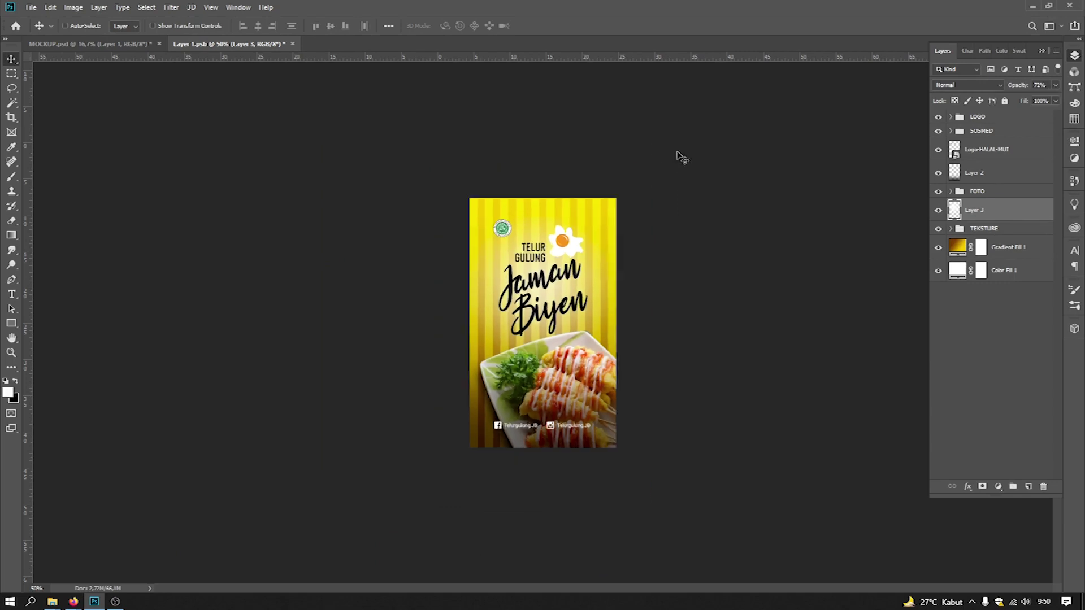
key("ctrl+plus")
Step: Compare the artwork with Layer 2's shading hidden and shown, lower its opacity to 41%, and save Layer 1.psb
left_click(940, 176)
left_click(939, 176)
left_click(940, 177)
left_click(940, 177)
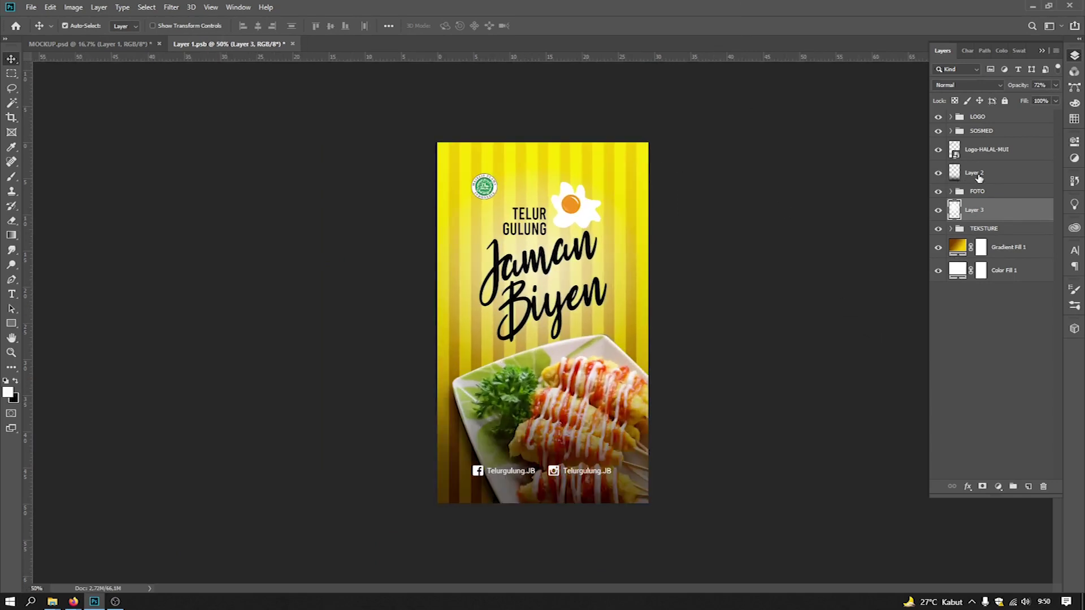
left_click(979, 178)
left_click_drag(1031, 101, 1025, 100)
key("ctrl+s")
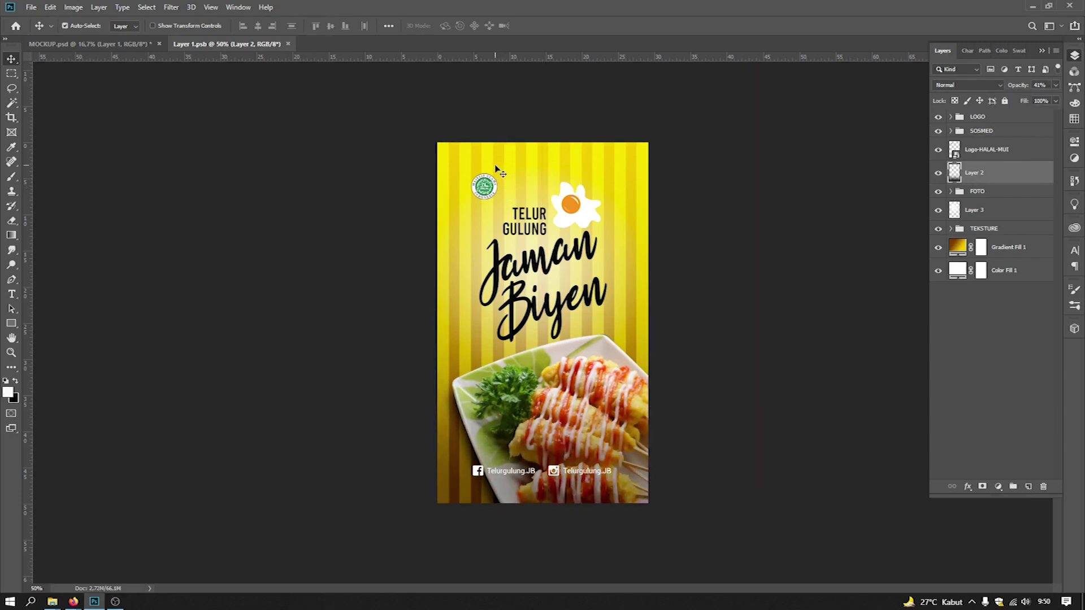
left_click(32, 7)
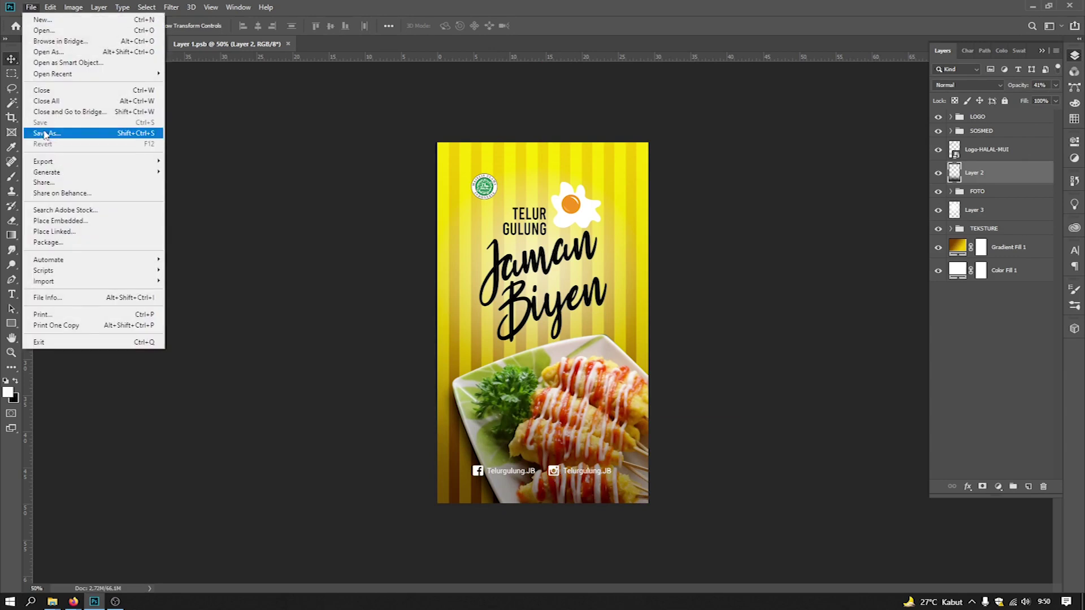
key("Escape")
key("ctrl")
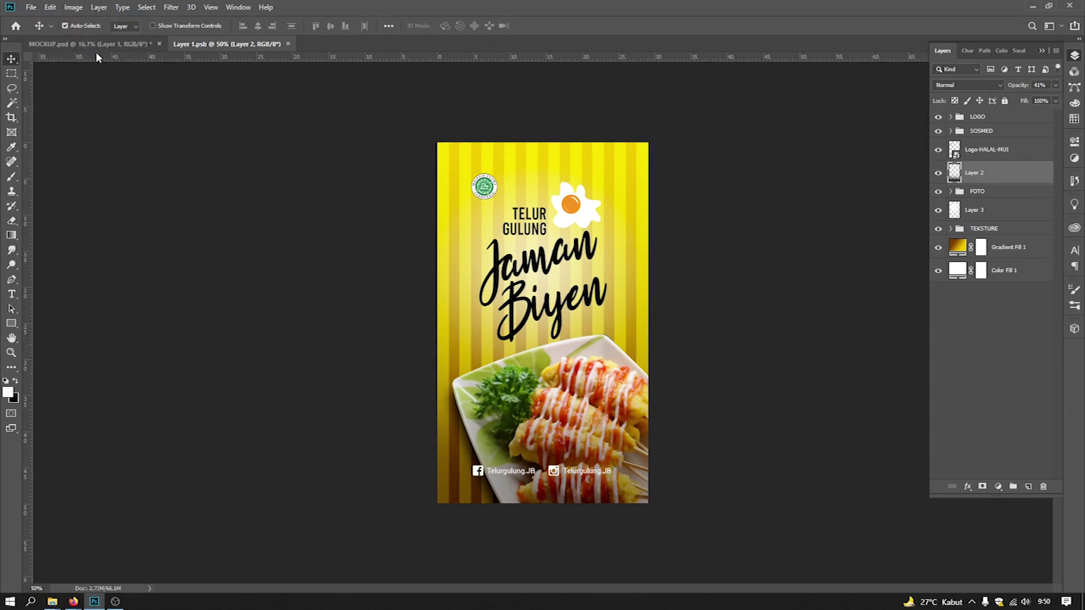
Step: Inspect the updated artwork on the box front in MOCKUP.psd
left_click(96, 45)
key("z")
left_click_drag(548, 395, 456, 326)
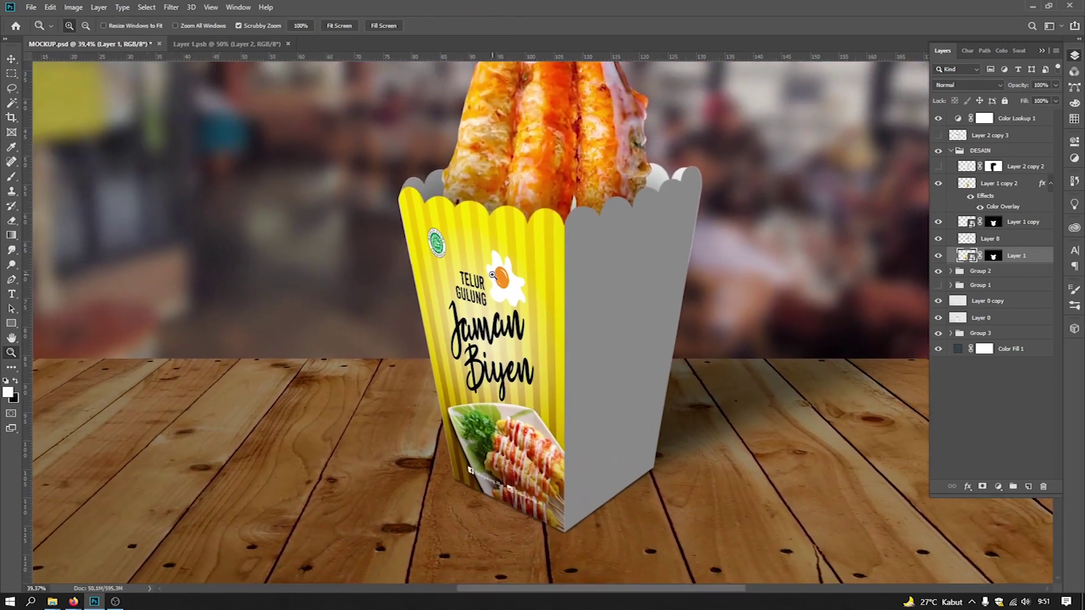
Step: Enlarge the LOGO group slightly in Layer 1.psb and shift it up toward the artwork's upper edge
left_click(224, 44)
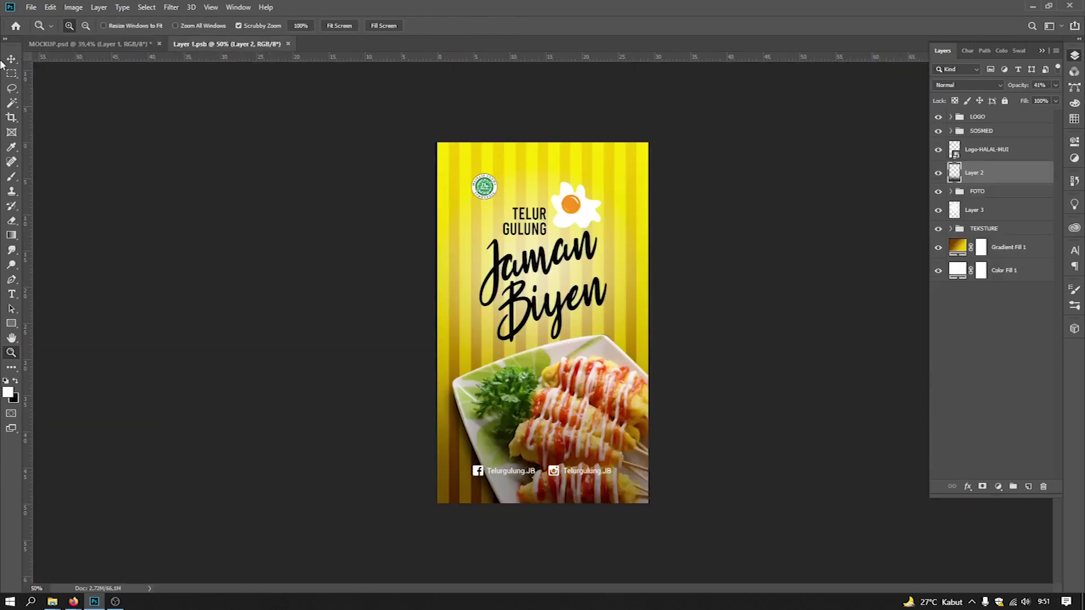
left_click(11, 59)
left_click(988, 116)
key("ctrl+t")
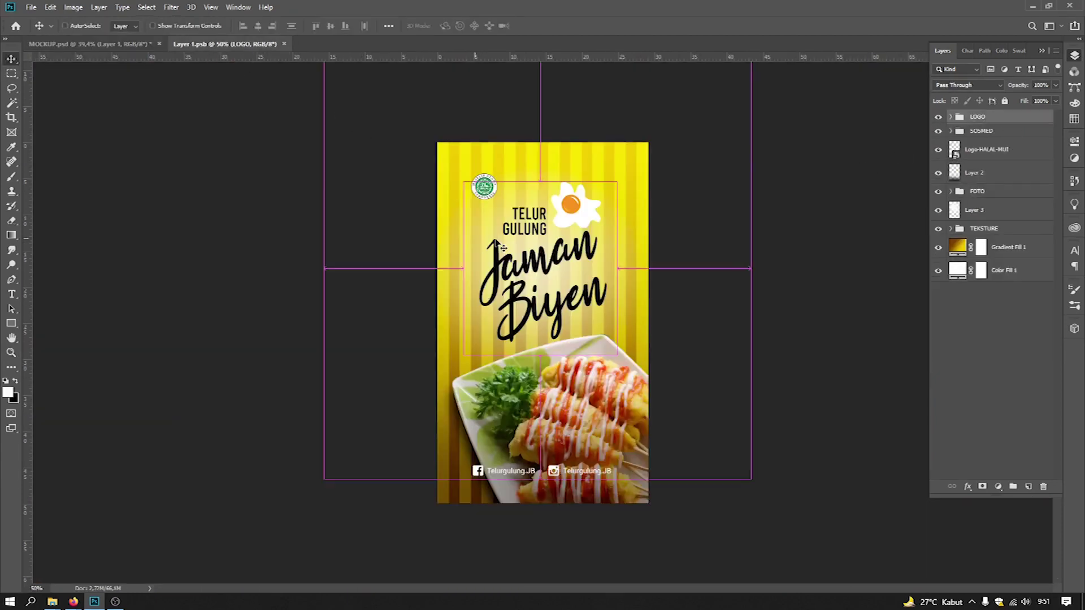
left_click_drag(611, 189, 589, 186)
key("Return")
Step: Nudge the halal badge slightly up and left beside the enlarged logo
right_click(486, 192)
left_click(489, 195)
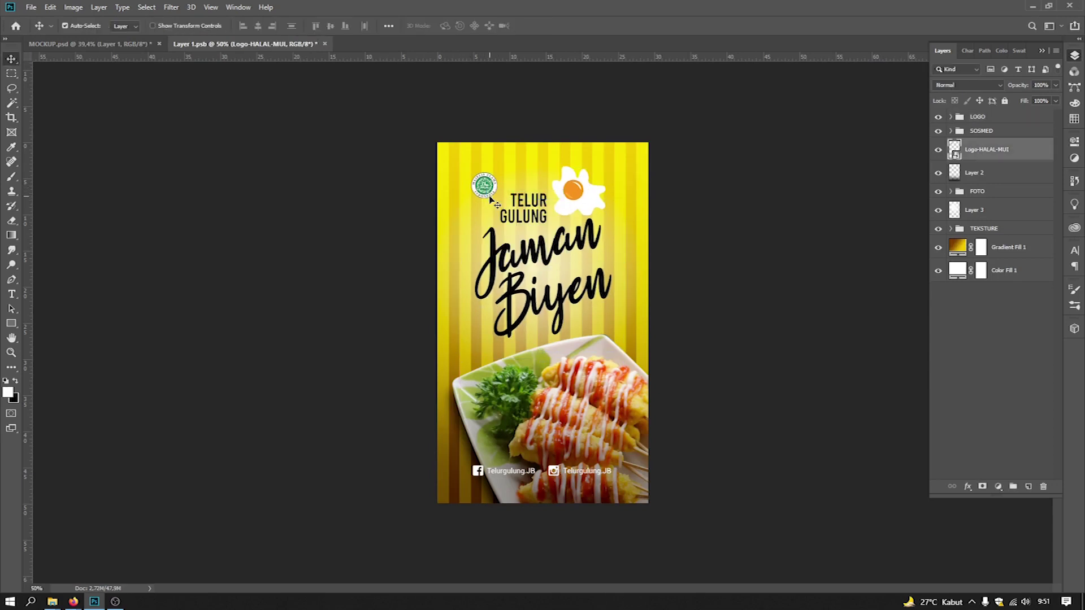
key("Left")
key("Left")
key("Left")
key("Left")
key("Down")
key("Down")
key("Down")
key("Down")
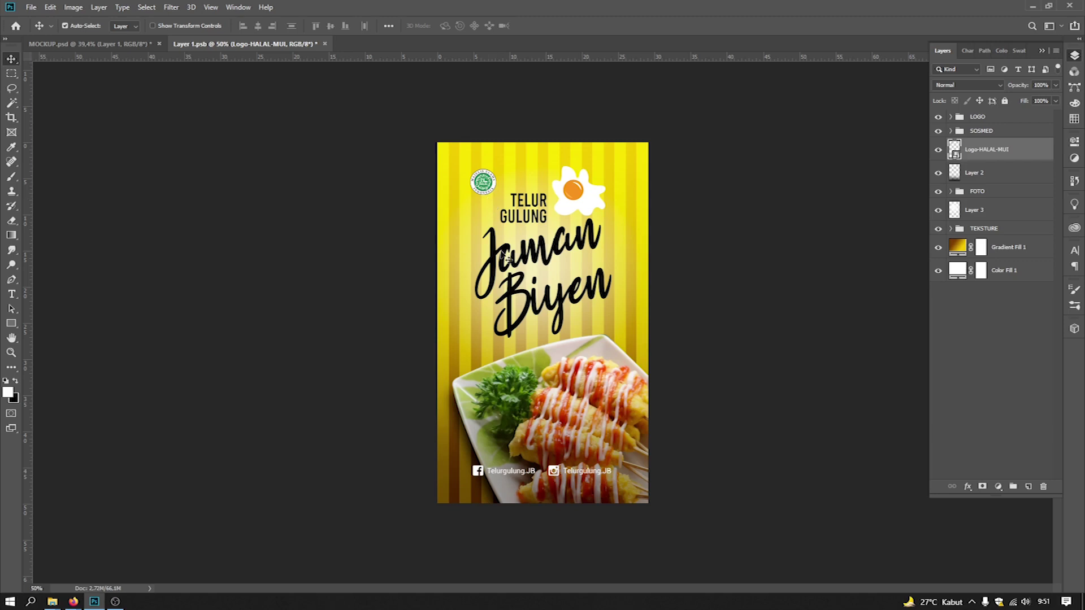
Step: Nudge the FOTO group slightly upward and save Layer 1.psb
left_click(972, 192)
key("Up")
key("Up")
key("Up")
key("Up")
key("Up")
key("Up")
key("Up")
key("Up")
key("Up")
key("Up")
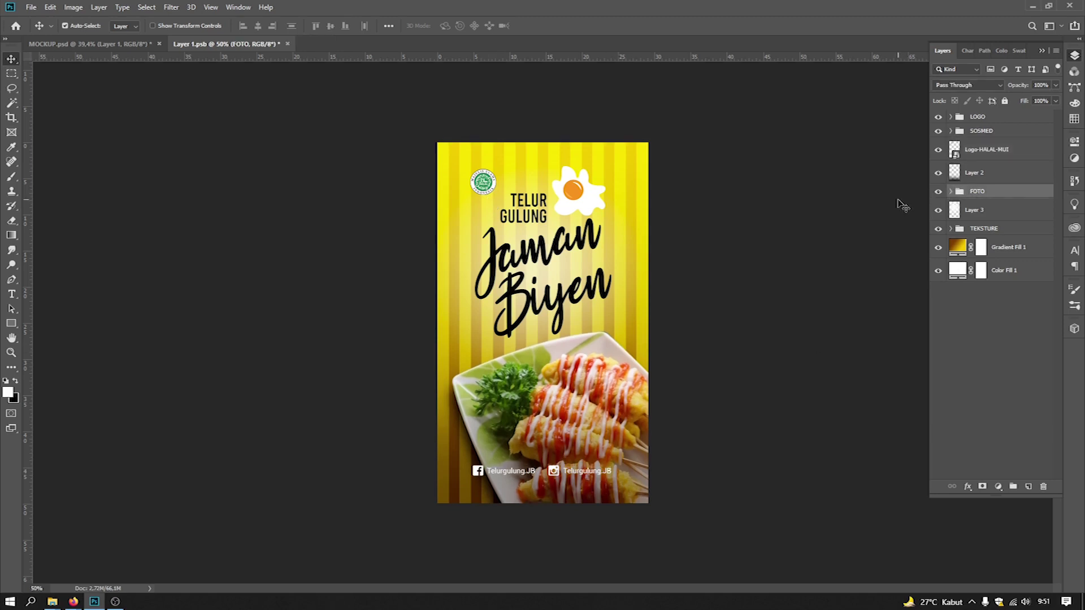
key("ctrl+s")
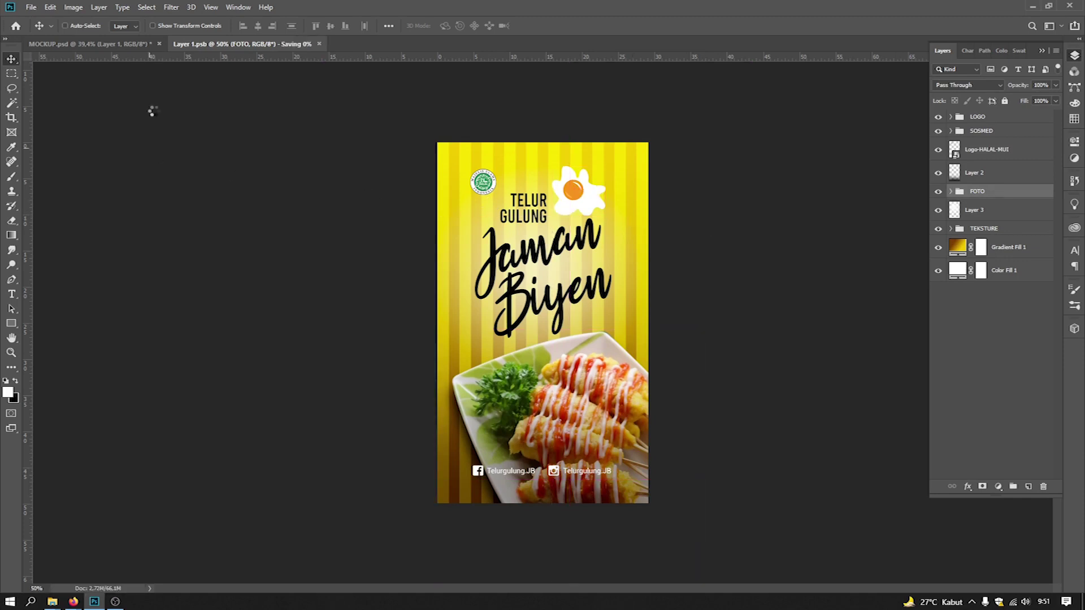
Step: Check the adjusted artwork on the box in MOCKUP.psd and save the mockup
left_click(104, 45)
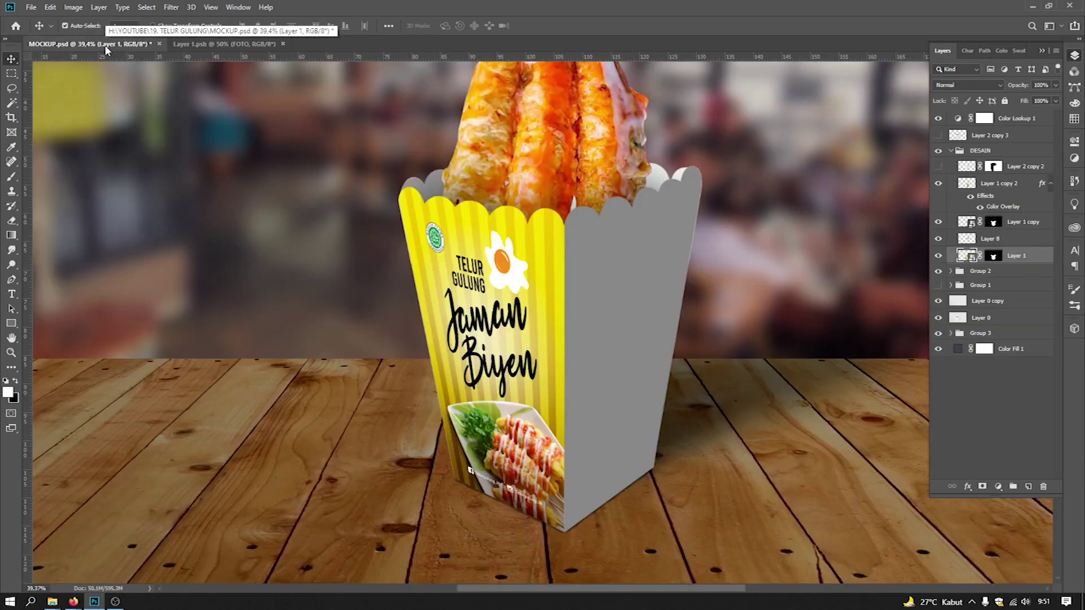
key("ctrl+minus")
key("ctrl+minus")
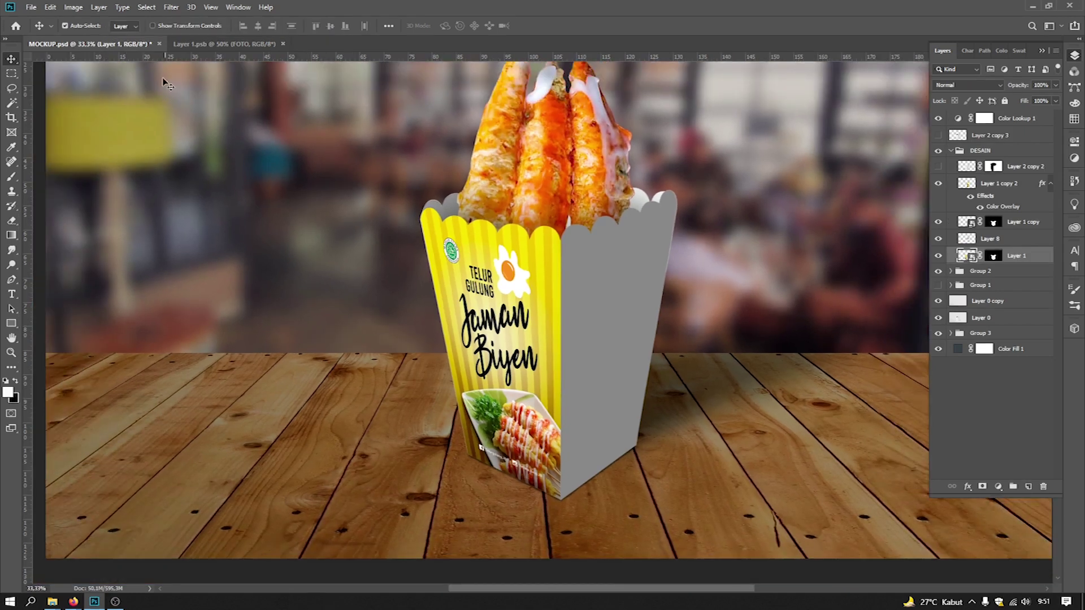
key("ctrl+s")
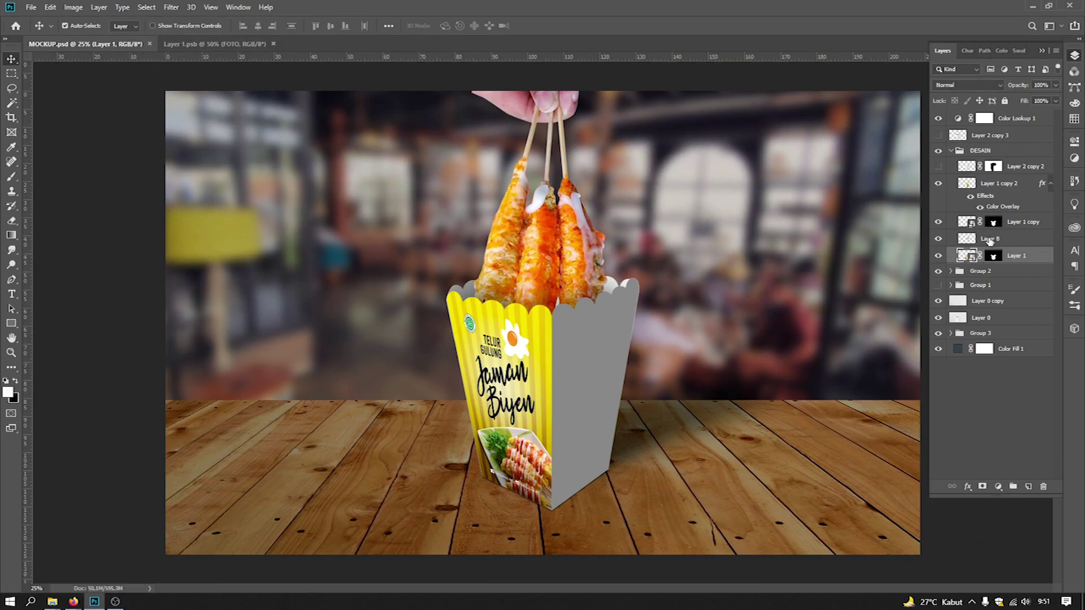
Step: Open the Layer 1 copy smart object, and stamp all visible layers of Layer 1.psb into a new layer above LOGO
double_click(969, 224)
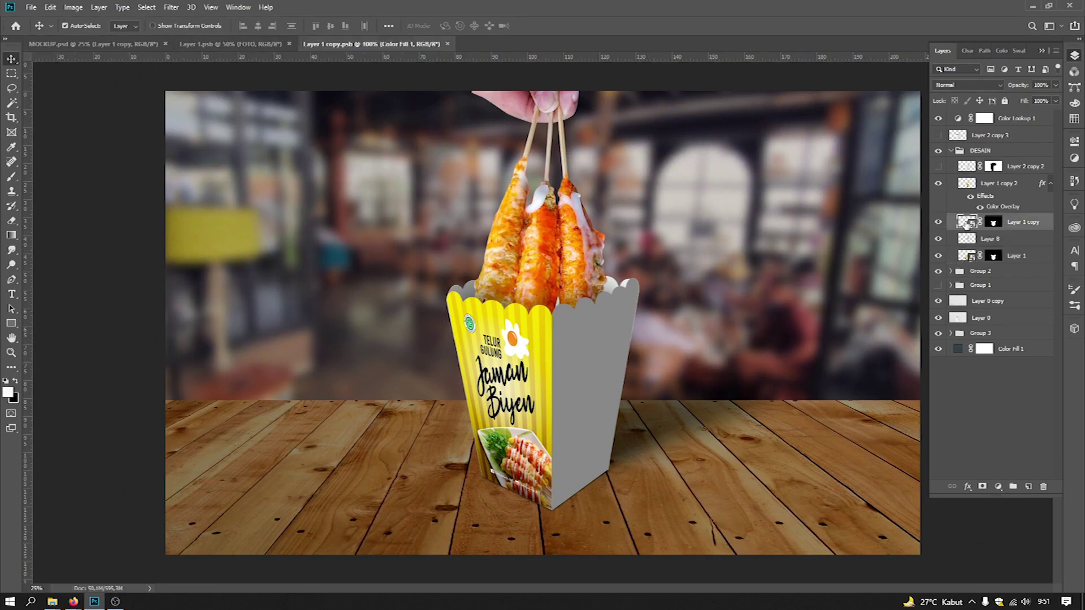
left_click(245, 45)
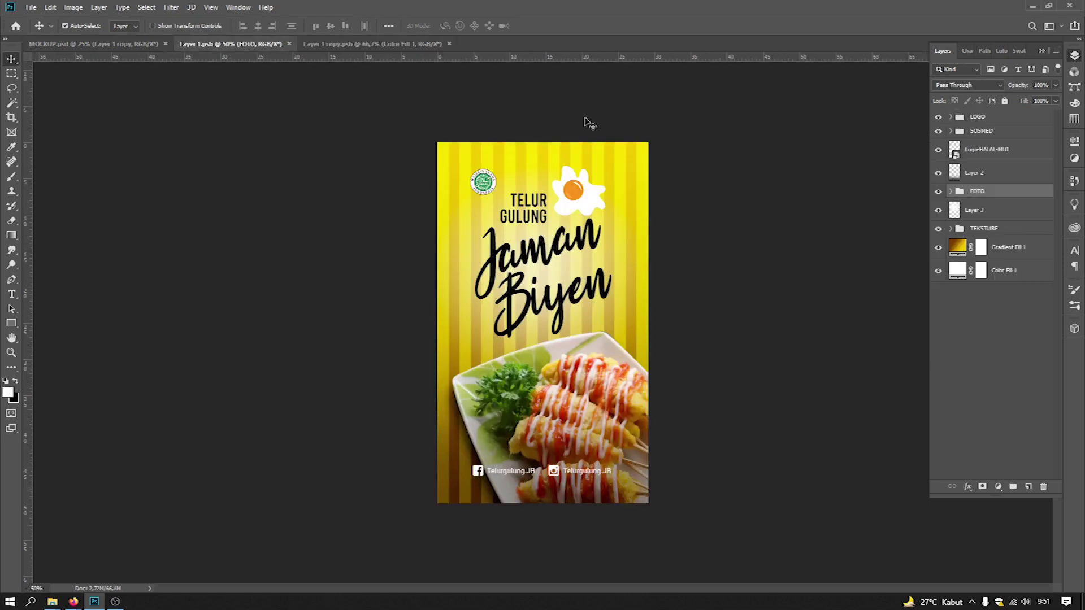
left_click(979, 120)
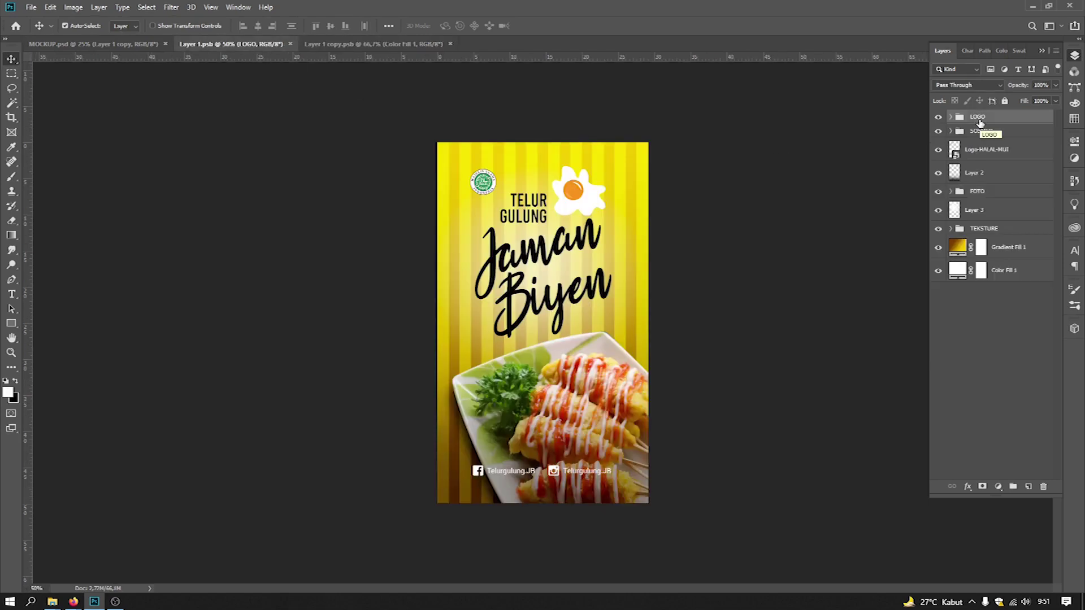
key("ctrl")
key("ctrl+shift+alt+e")
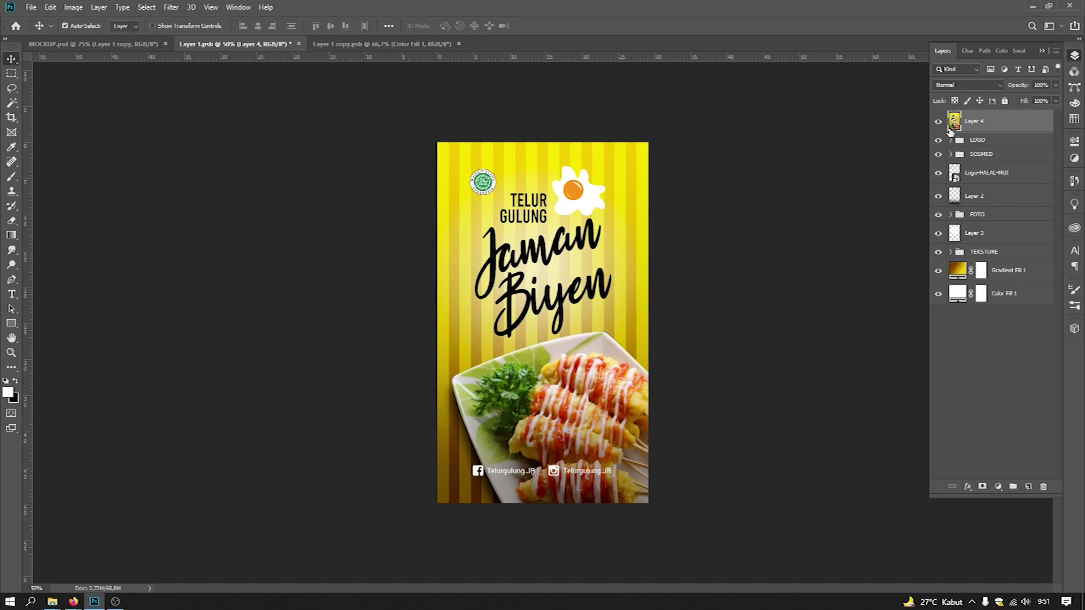
Step: Copy the stamped Layer 4 into Layer 1 copy.psb, align it to fill the canvas, and save the smart object
left_click_drag(954, 121, 535, 245)
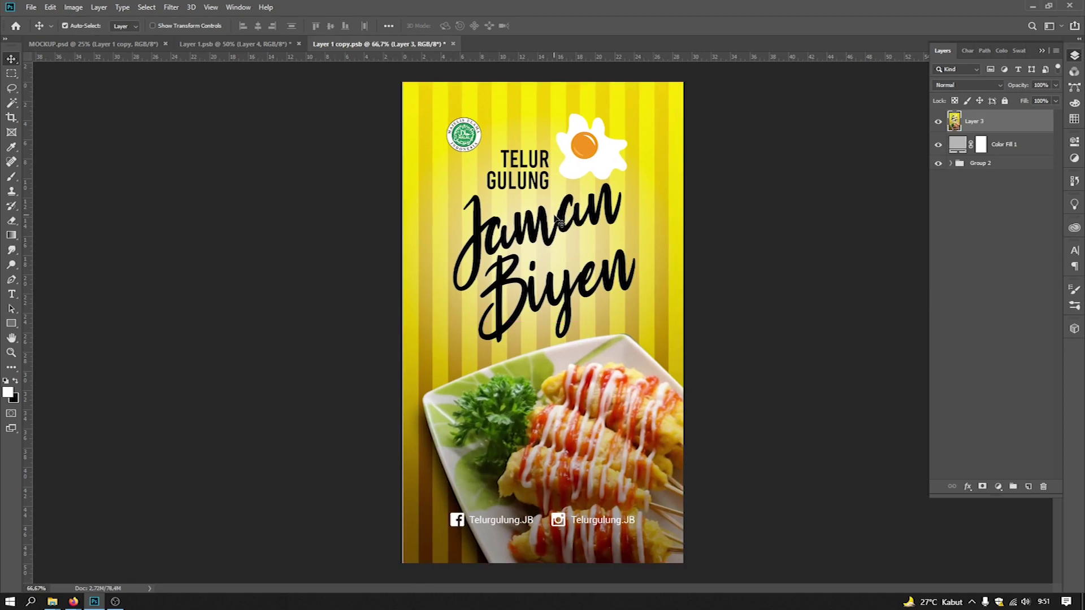
key("Left")
key("Left")
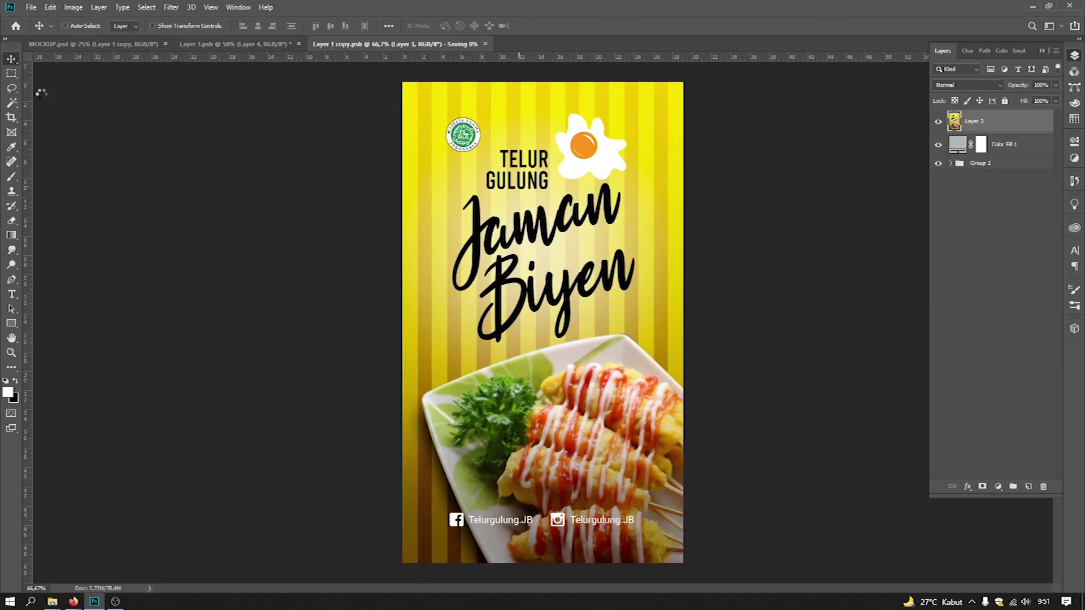
left_click(31, 6)
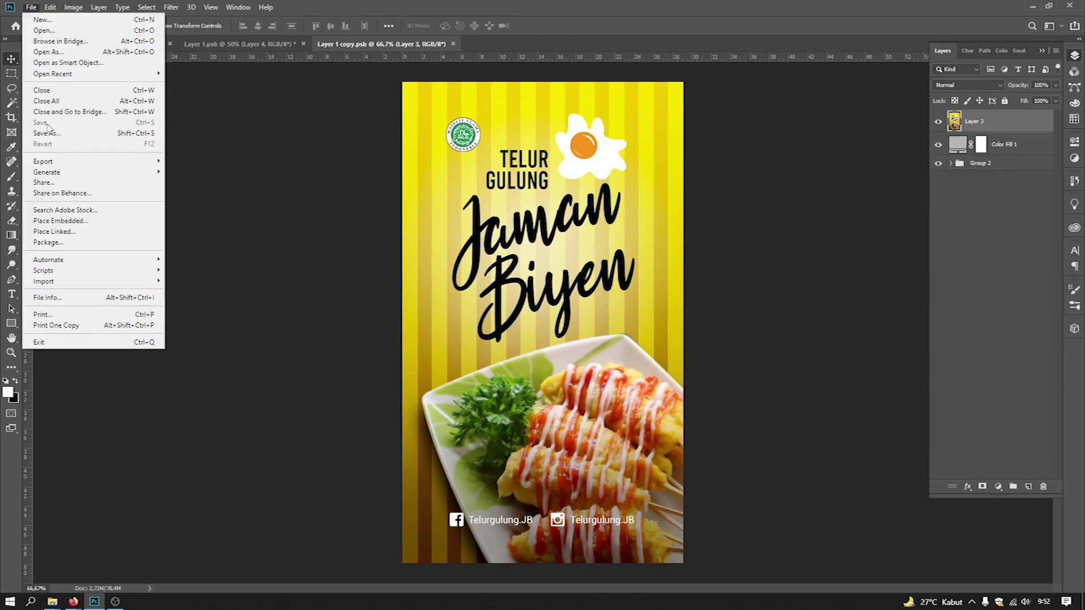
left_click(286, 73)
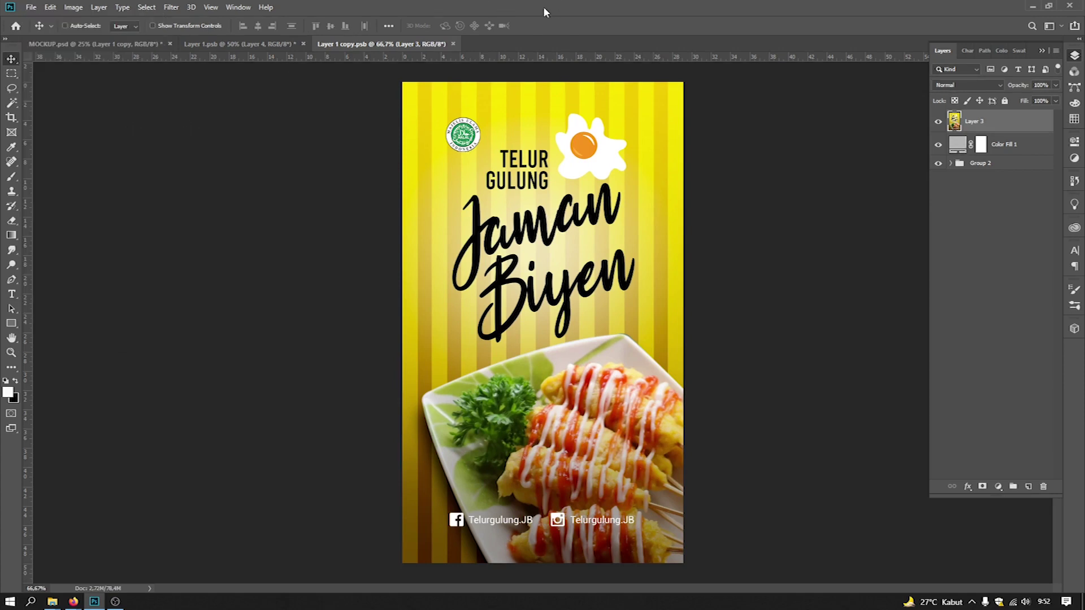
Step: Inspect the artwork on both visible sides of the box in MOCKUP.psd, up close and as a whole
left_click(60, 44)
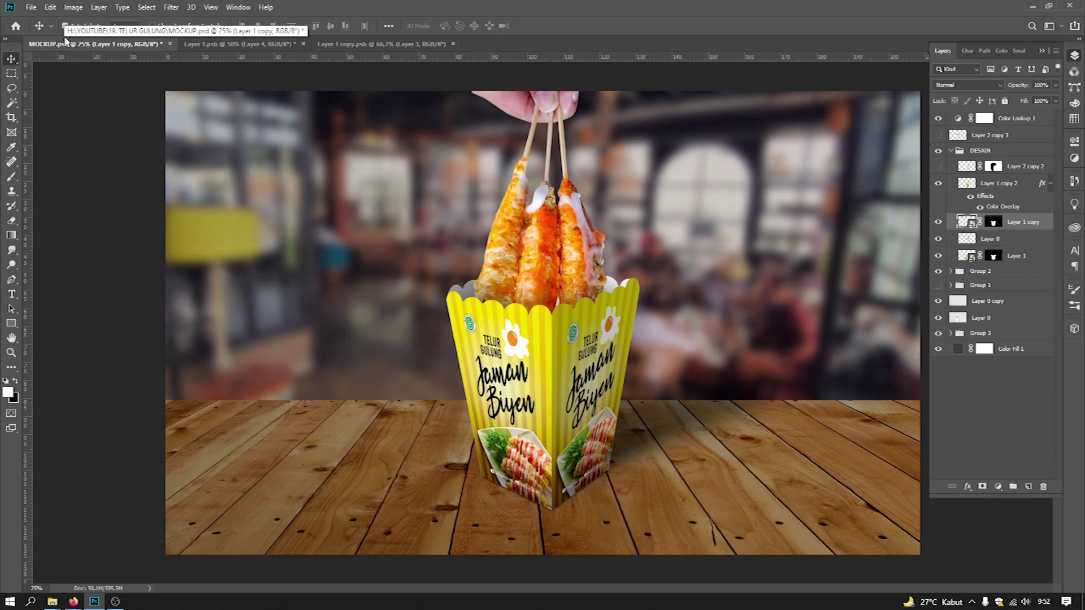
key("ctrl+plus")
key("ctrl+plus")
key("ctrl+plus")
key("ctrl+plus")
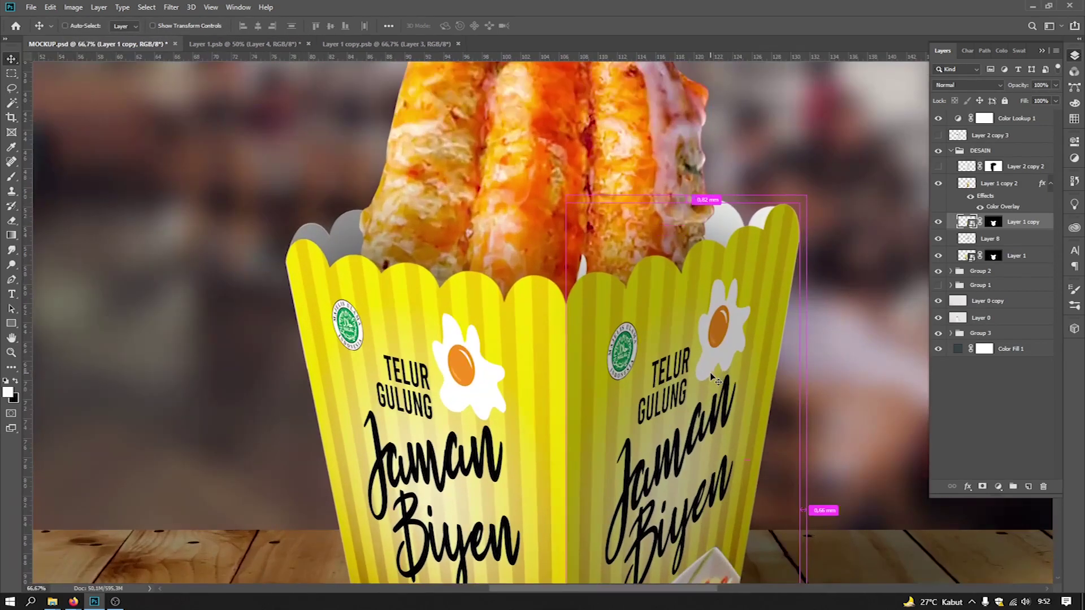
key("ctrl+minus")
key("ctrl+minus")
key("ctrl+minus")
key("ctrl+minus")
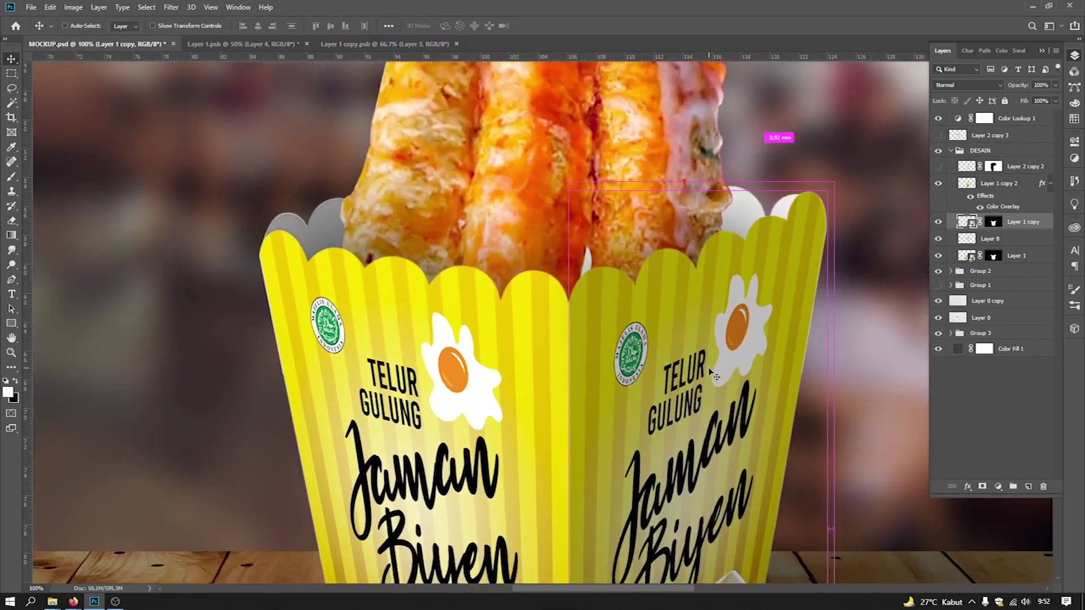
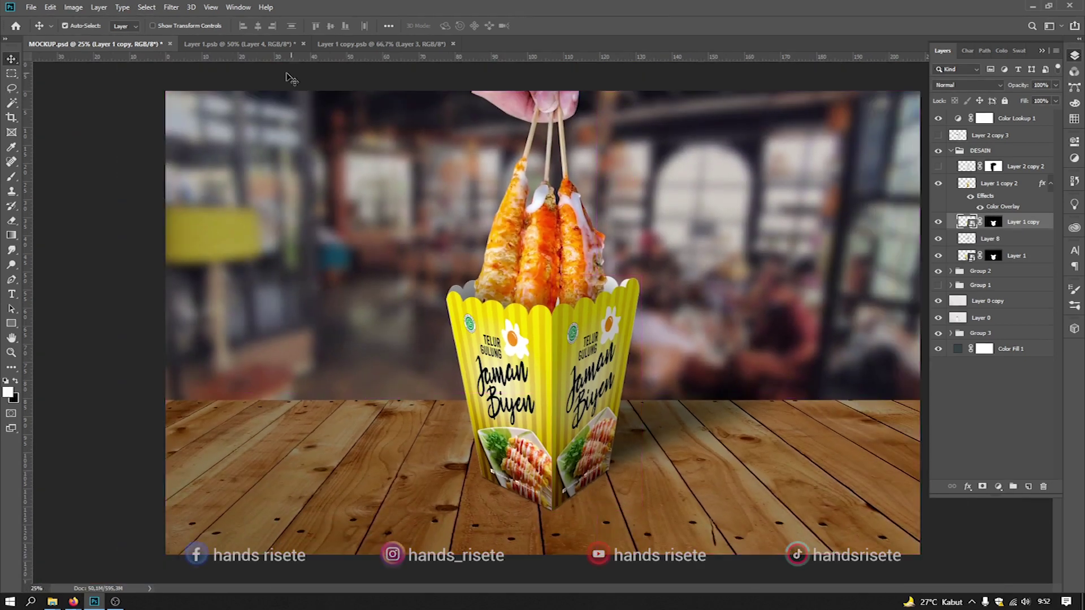
Step: Save MOCKUP.psd and glance through the two open smart-object documents
key("ctrl+s")
left_click(232, 43)
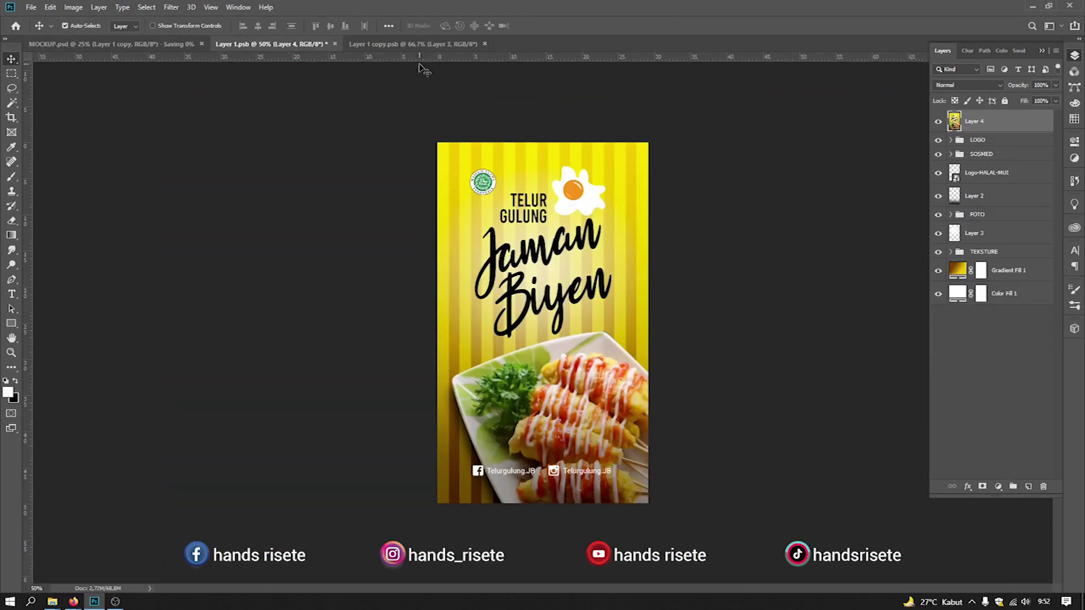
left_click(410, 44)
left_click(152, 43)
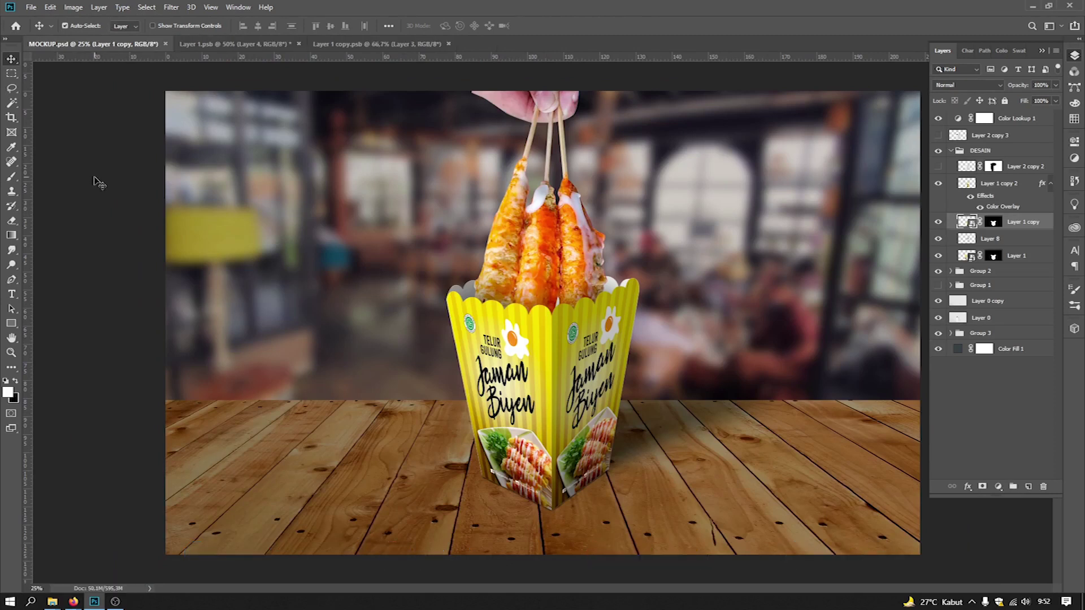
Step: Try widening the TEKSTURE group in Layer 1.psb horizontally around its centre
left_click(216, 43)
left_click(987, 220)
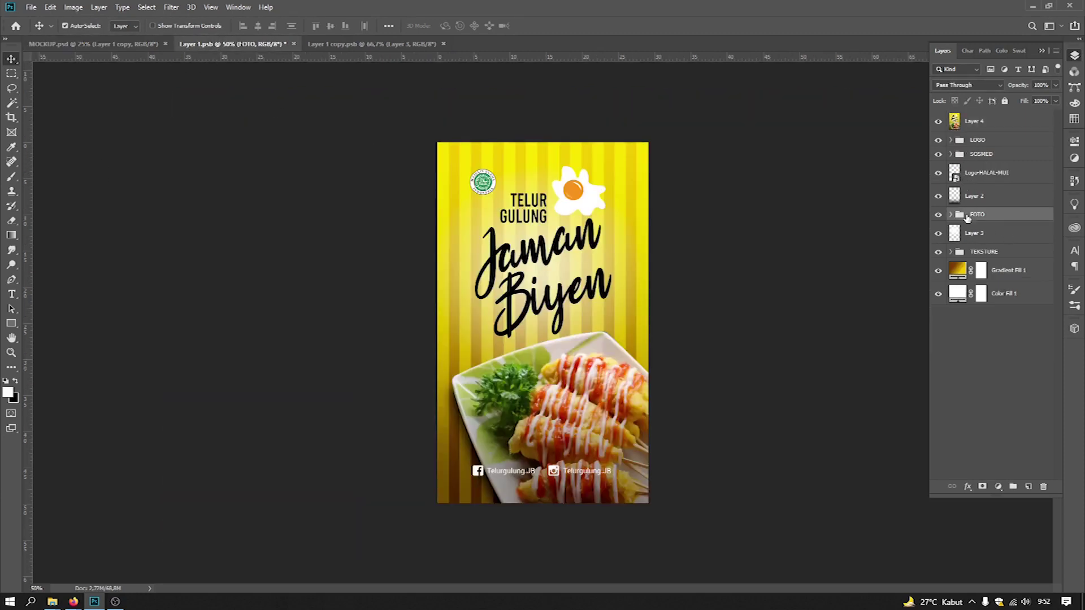
left_click(969, 253)
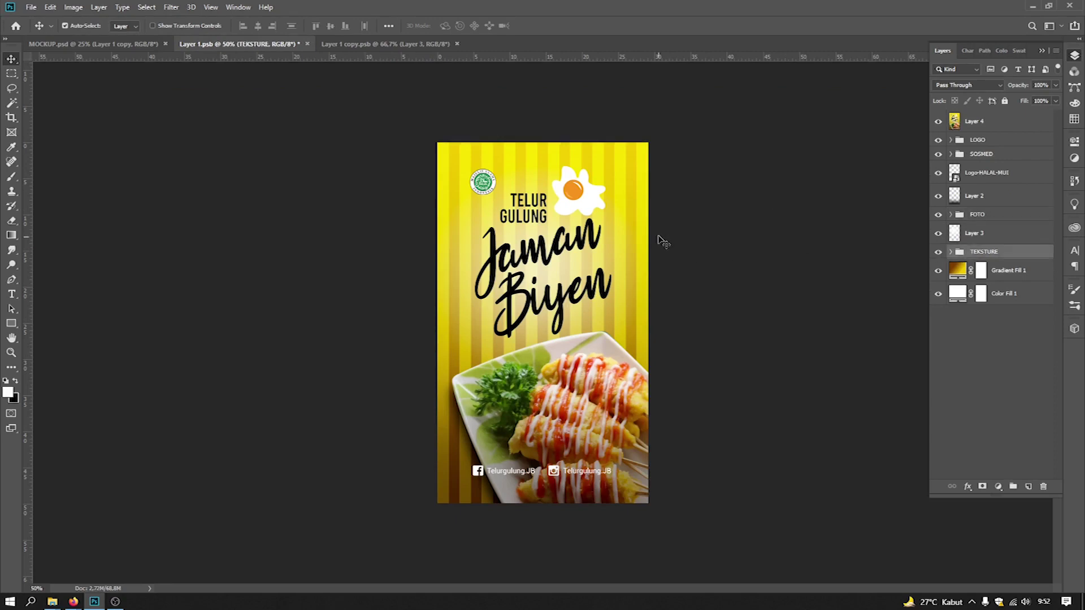
key("ctrl+t")
left_click_drag(649, 324, 682, 326)
key("ctrl+z")
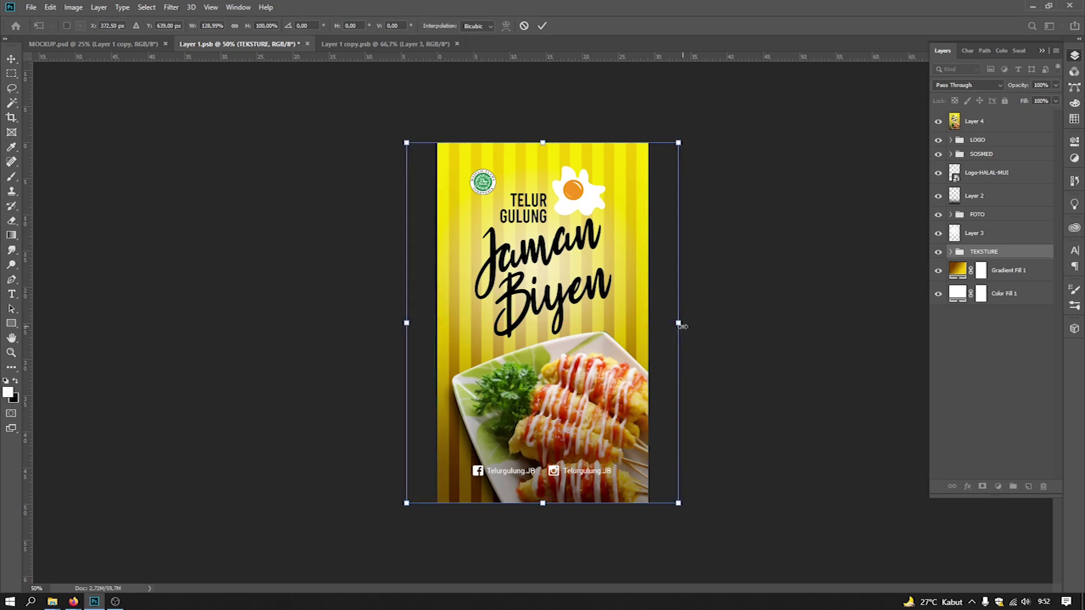
key("ctrl+z")
left_click_drag(650, 322, 709, 321)
key("ctrl+z")
key("Escape")
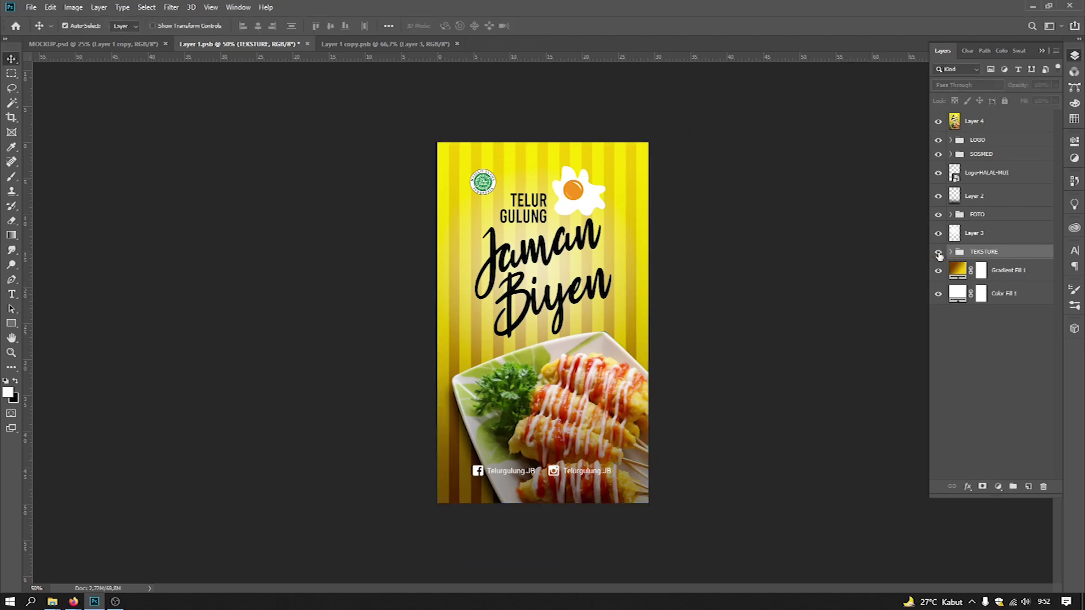
Step: Delete the outdated stamped Layer 4 from Layer 1.psb
left_click(937, 121)
left_click(979, 126)
key("Delete")
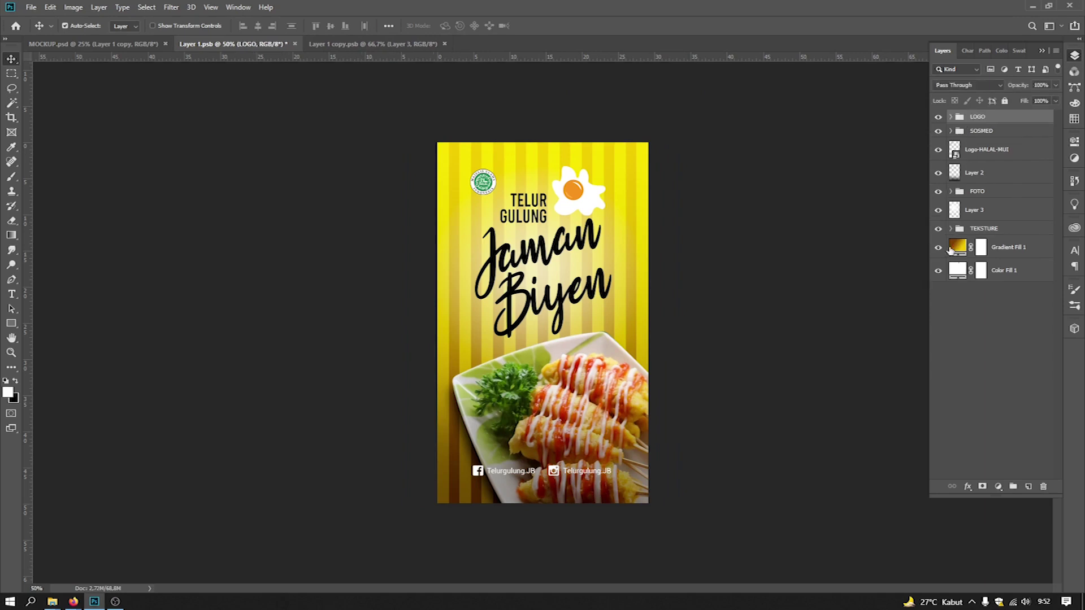
Step: Widen the TEKSTURE group around its centre to 146.44% of its width, keeping the height at 100%, and save the smart object
left_click(972, 212)
left_click(972, 229)
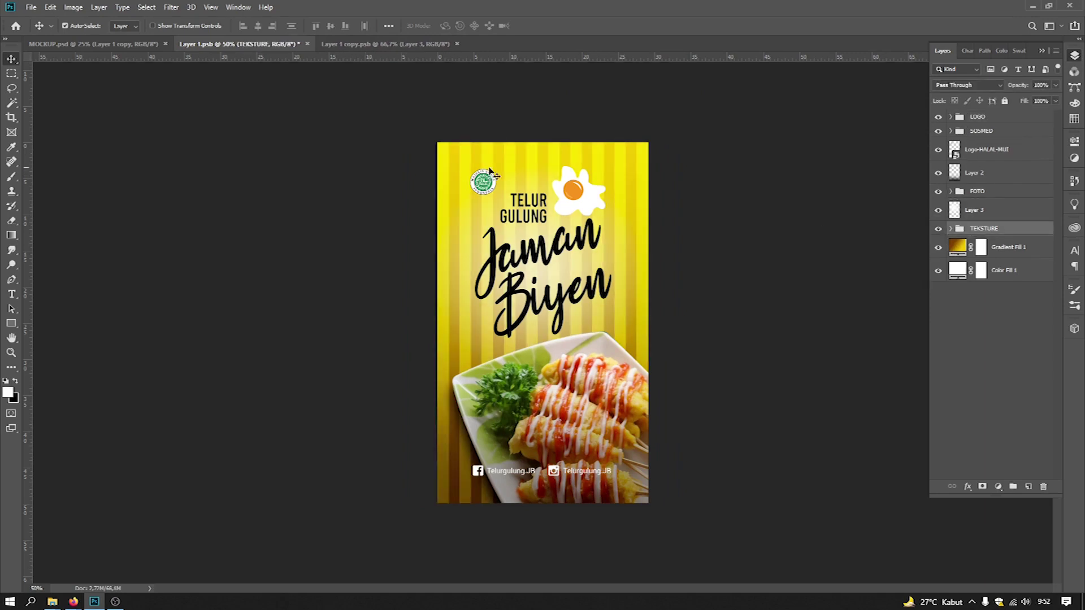
key("ctrl+t")
left_click_drag(647, 321, 694, 323)
key("ctrl+1")
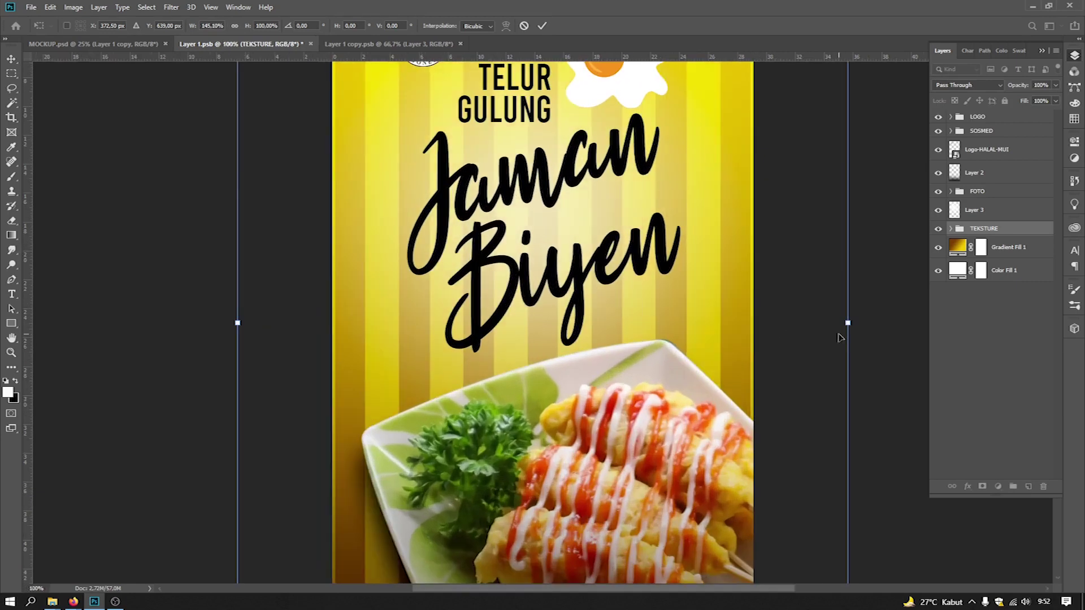
left_click_drag(848, 323, 849, 322)
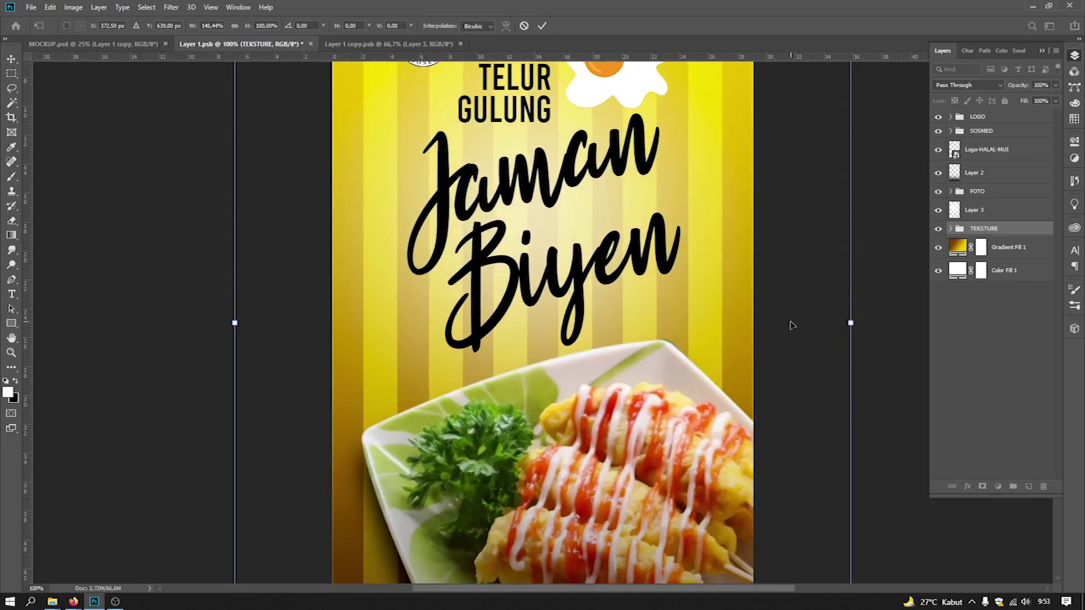
key("Return")
key("ctrl+minus")
key("ctrl+minus")
key("ctrl+s")
Step: Compare the stripes on the box in MOCKUP.psd with the artwork in Layer 1.psb and Layer 1 copy.psb
left_click(70, 45)
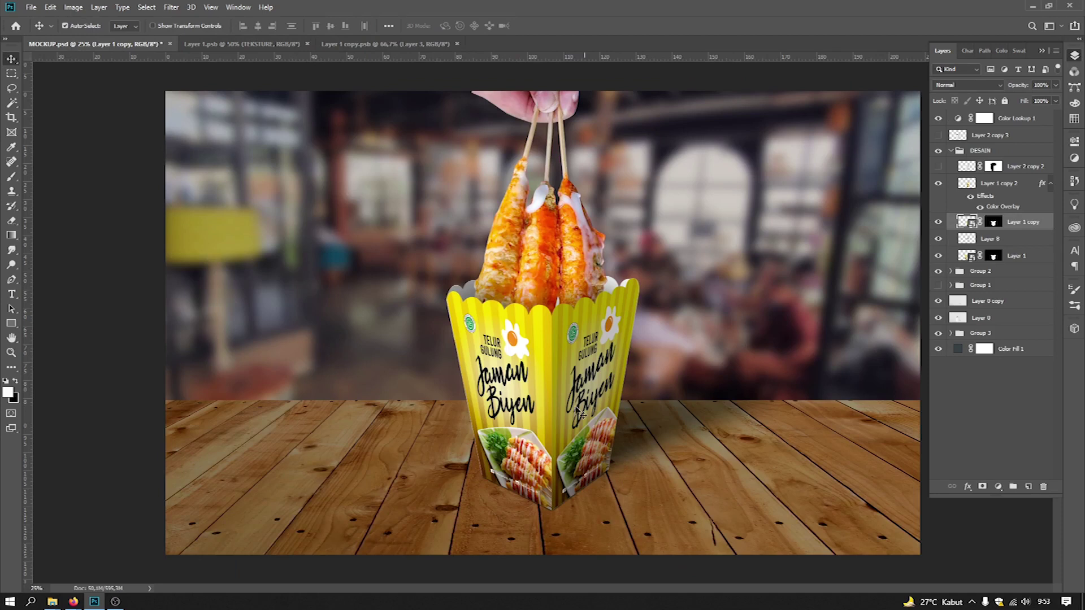
left_click(237, 48)
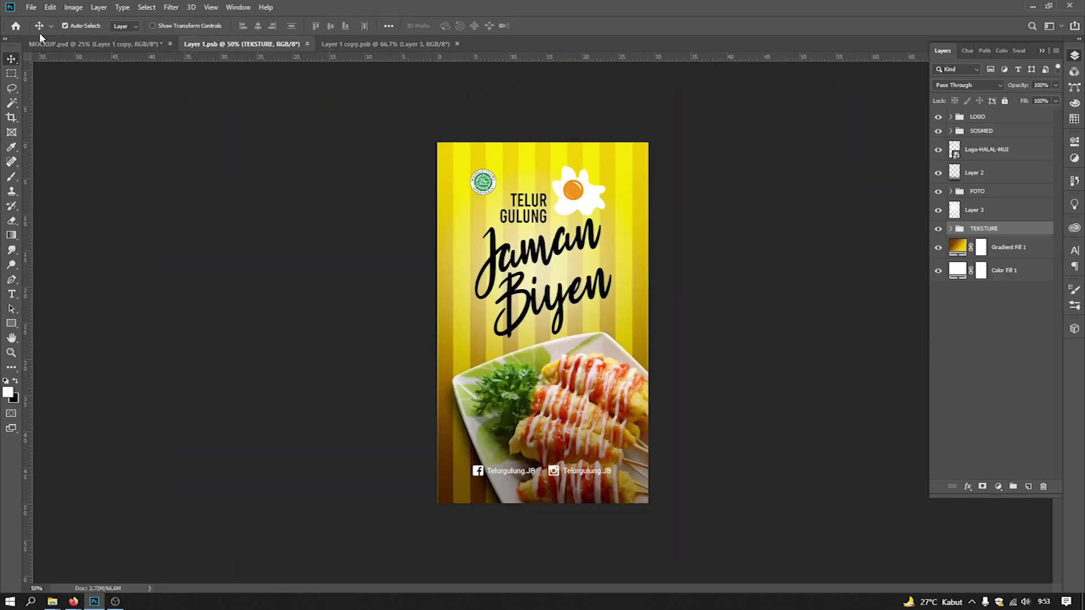
left_click(389, 44)
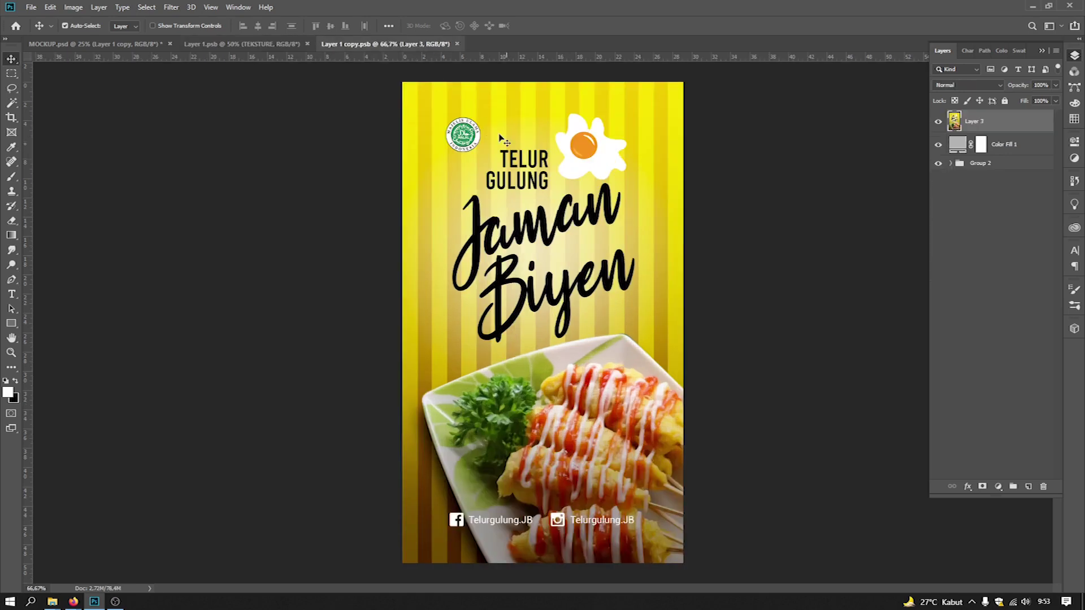
key("ctrl+shift+Tab")
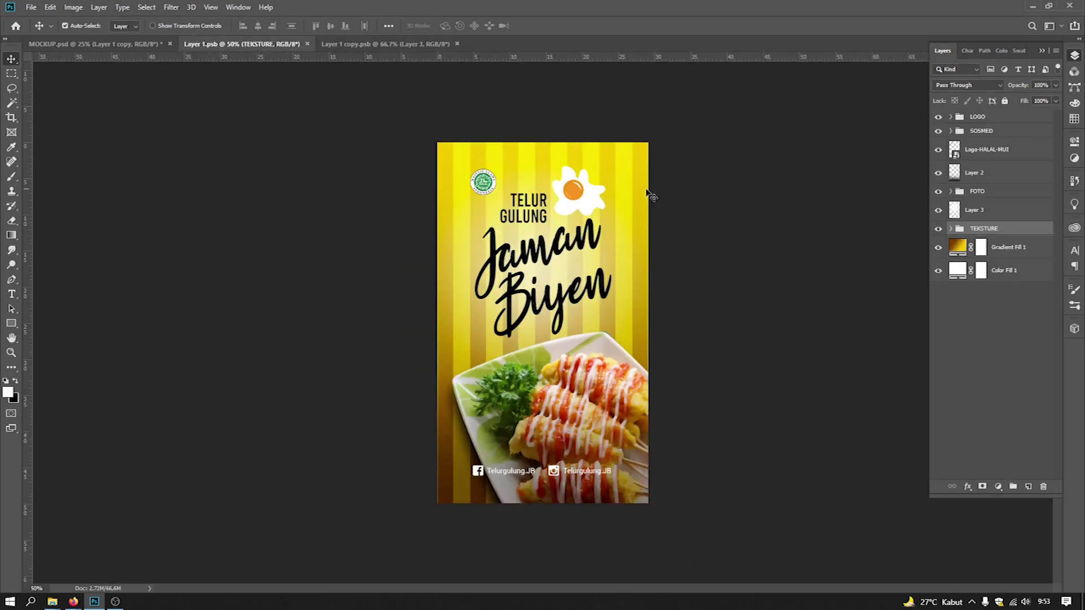
left_click(121, 48)
left_click(219, 46)
Step: Stamp all visible artwork above the LOGO group in Layer 1.psb and replace Layer 3 in Layer 1 copy.psb with it, filling the canvas
left_click(977, 117)
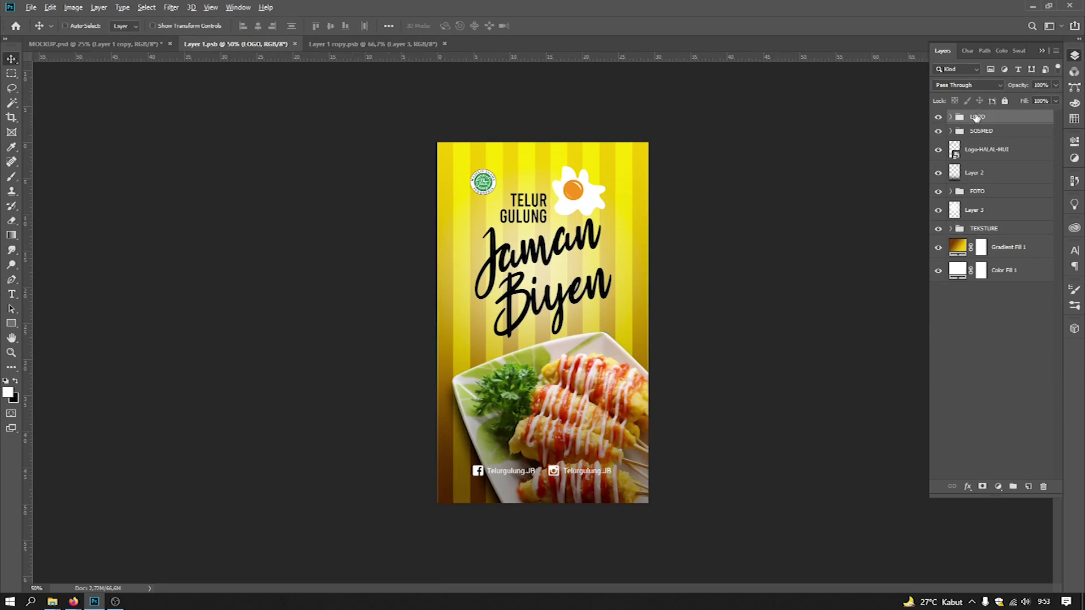
key("ctrl+alt+shift+e")
left_click(356, 44)
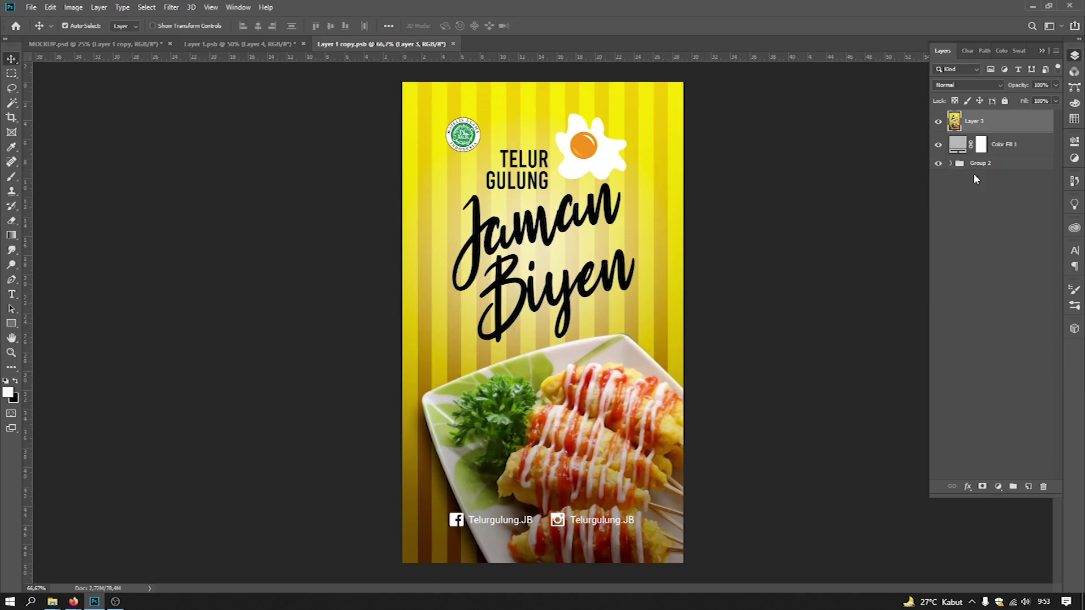
key("Delete")
left_click(271, 44)
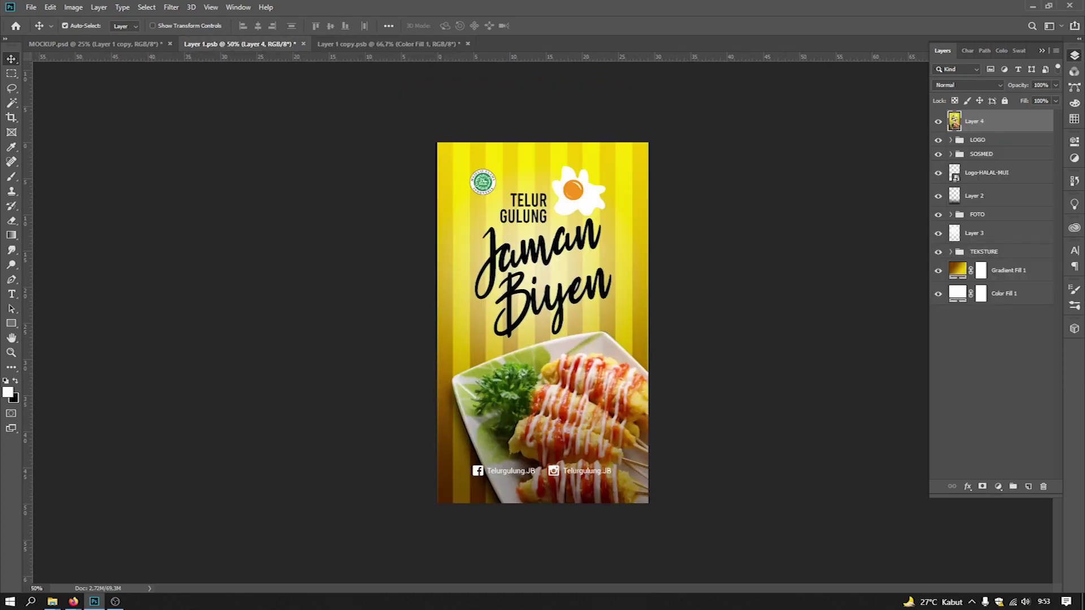
left_click_drag(954, 120, 604, 303)
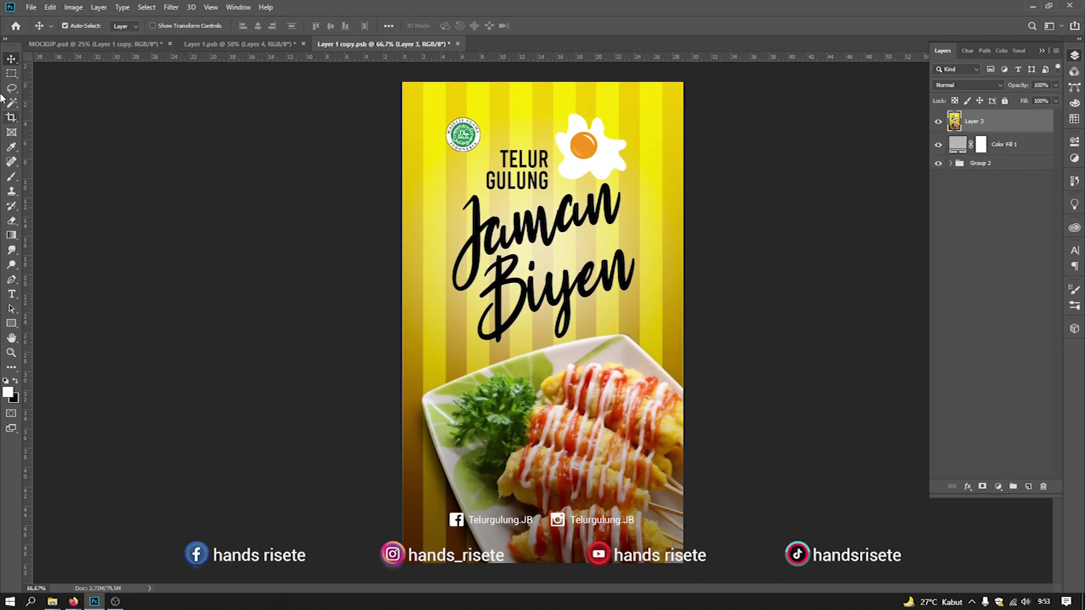
Step: Save Layer 1 copy.psb, Layer 1.psb and MOCKUP.psd, and view the whole mockup
key("ctrl+s")
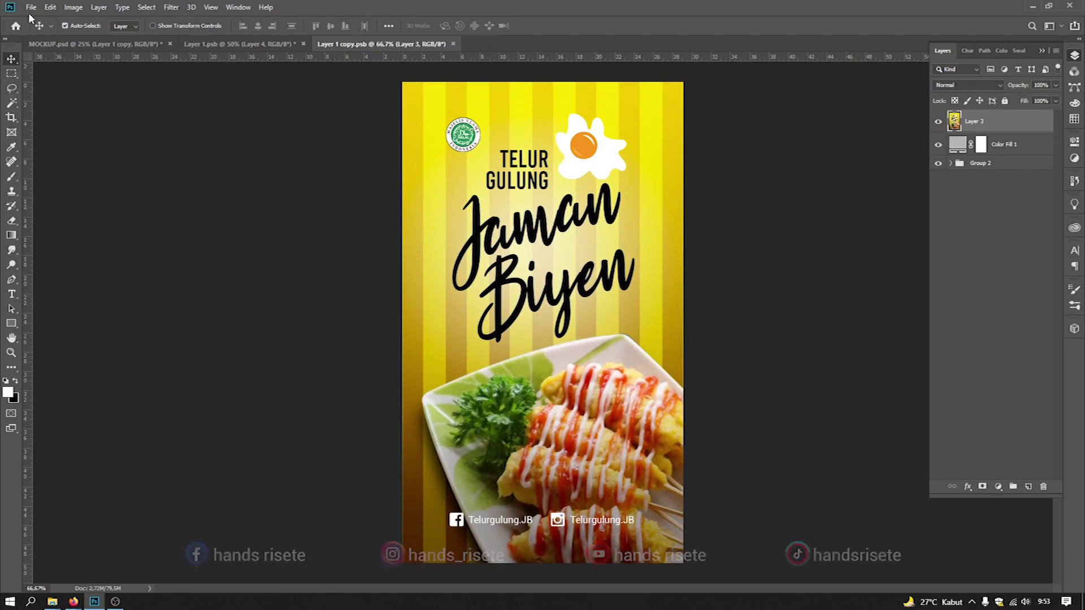
left_click(186, 45)
key("ctrl+s")
left_click(124, 46)
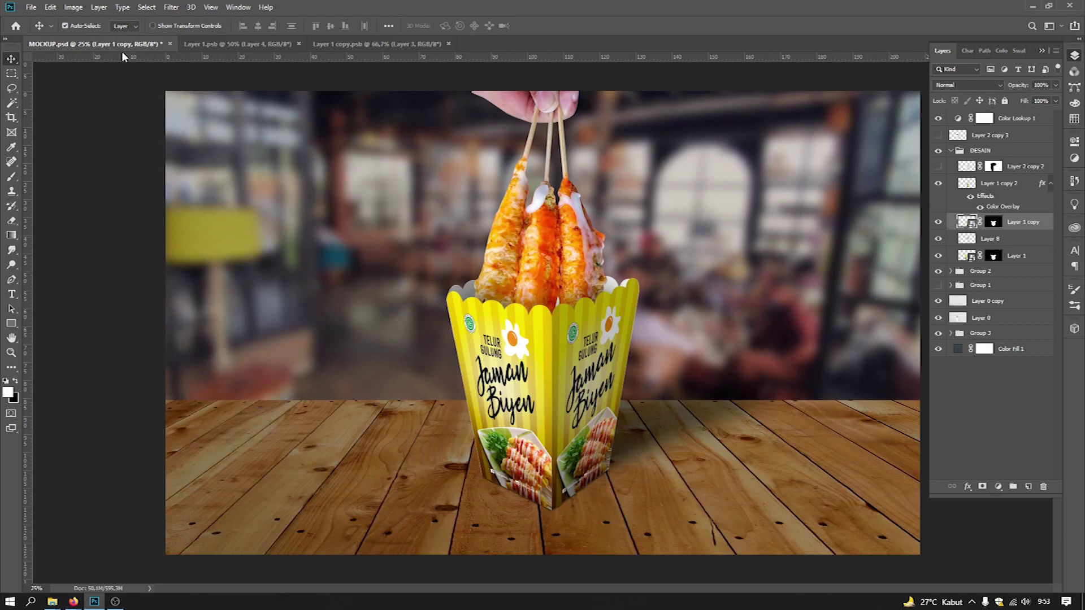
key("ctrl+s")
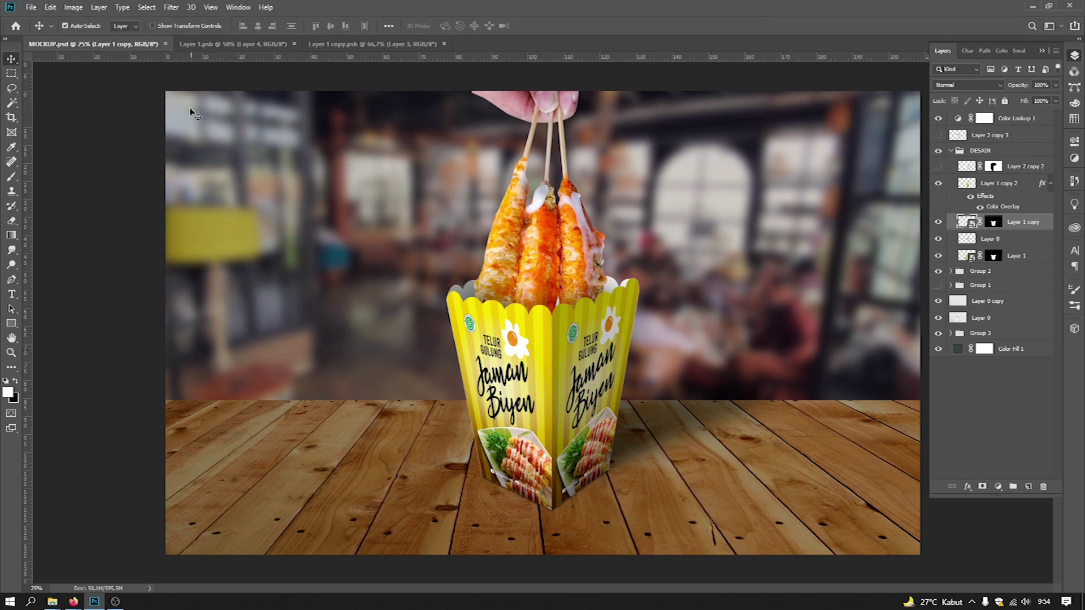
key("ctrl+minus")
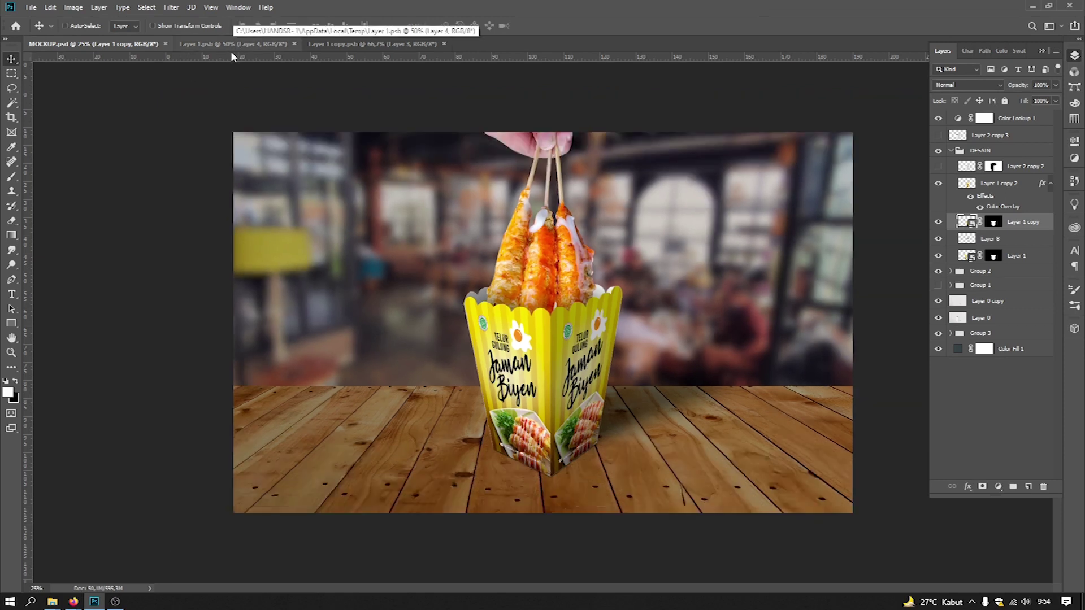